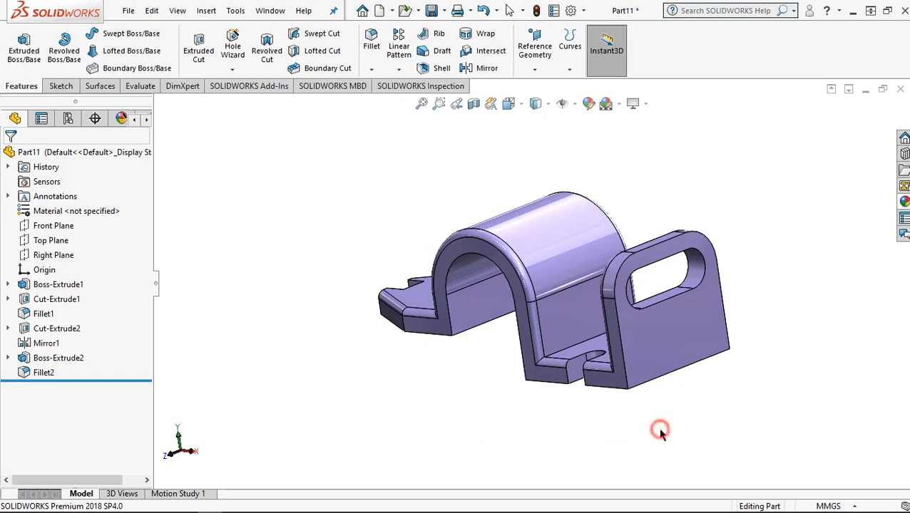
Step: Start a sketch on the Front Plane and draw a circle of about 29 mm radius centred on the origin
{"action": "key", "text": "ctrl+7"}
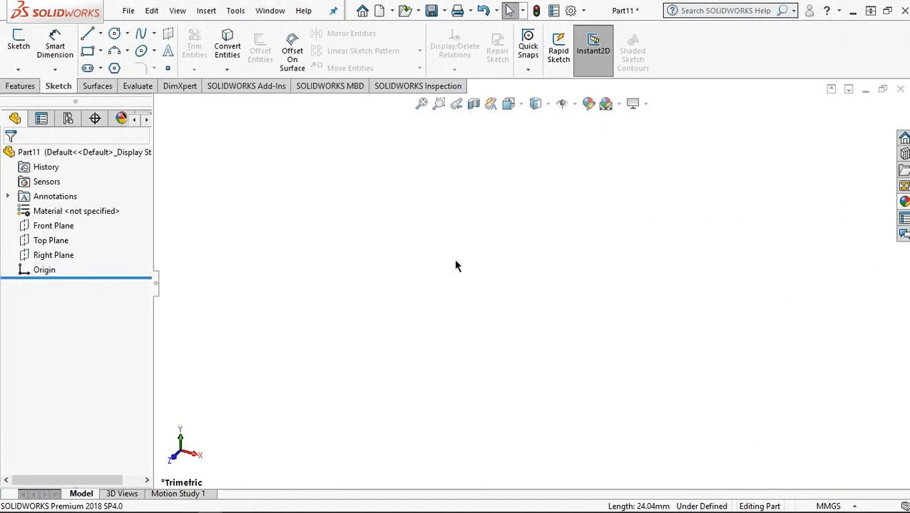
{"action": "left_click", "coordinate": [57, 226]}
{"action": "left_click", "coordinate": [126, 208]}
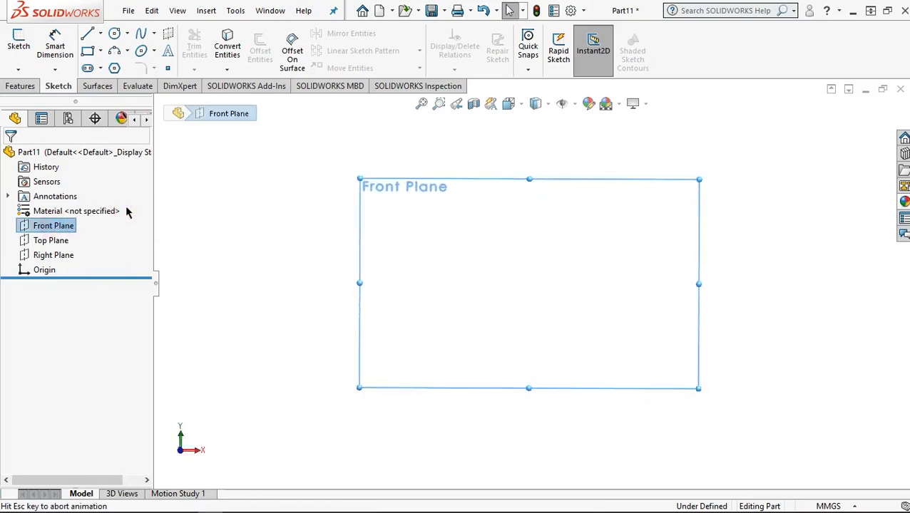
{"action": "left_click", "coordinate": [115, 36]}
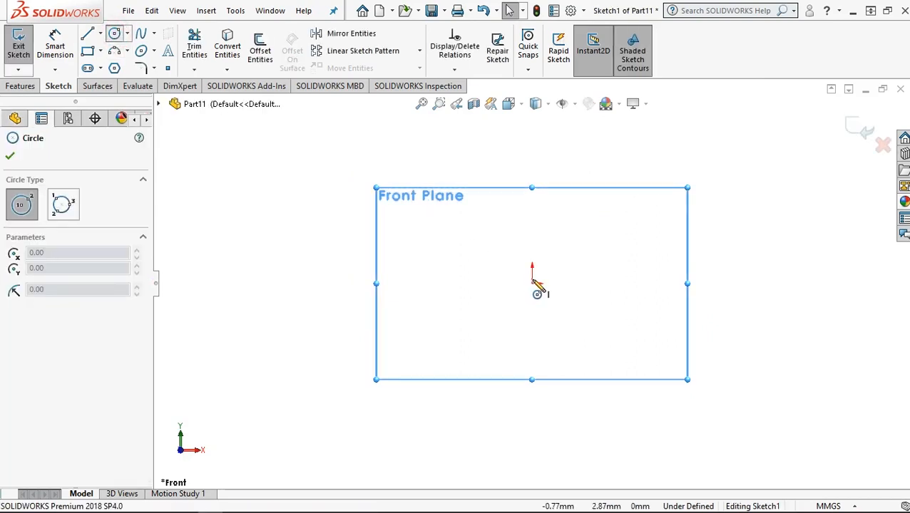
{"action": "left_click", "coordinate": [532, 283]}
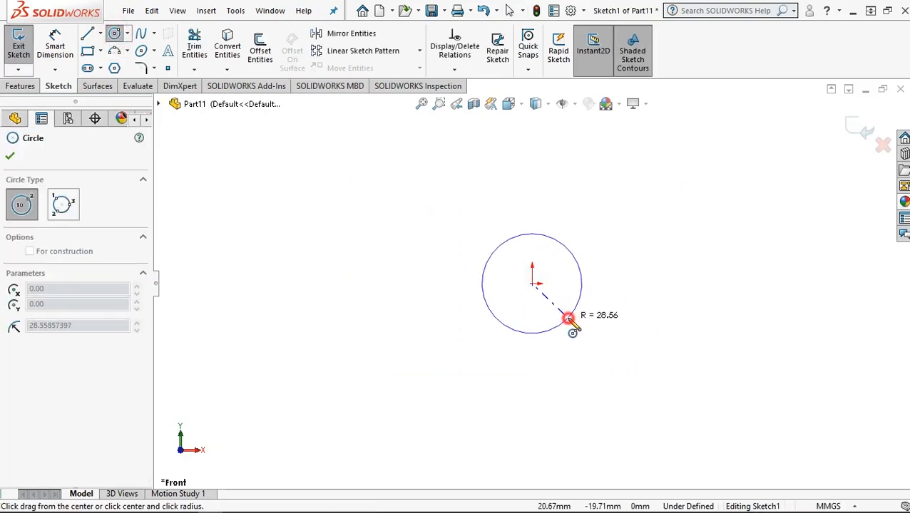
{"action": "left_click", "coordinate": [567, 319]}
Step: Dimension the circle's diameter as 40 mm
{"action": "left_click", "coordinate": [68, 45]}
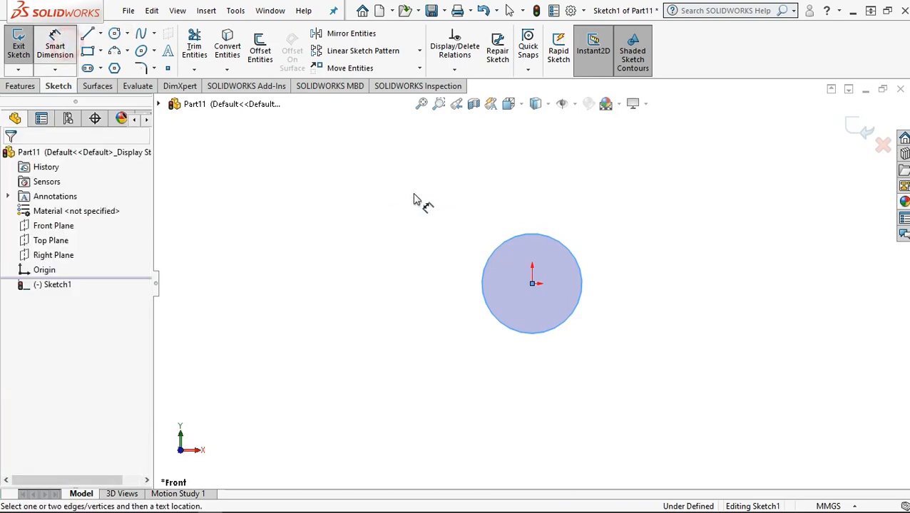
{"action": "left_click", "coordinate": [505, 246]}
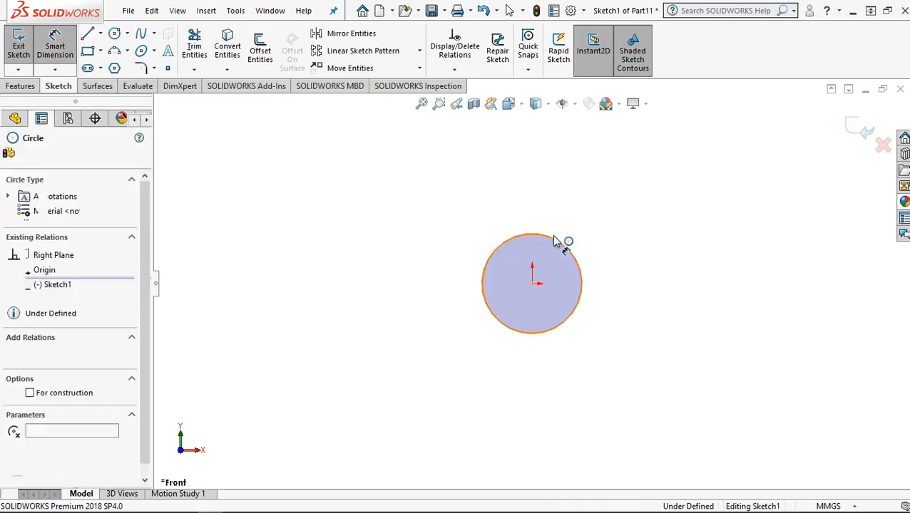
{"action": "left_click", "coordinate": [636, 259]}
{"action": "type", "text": "40"}
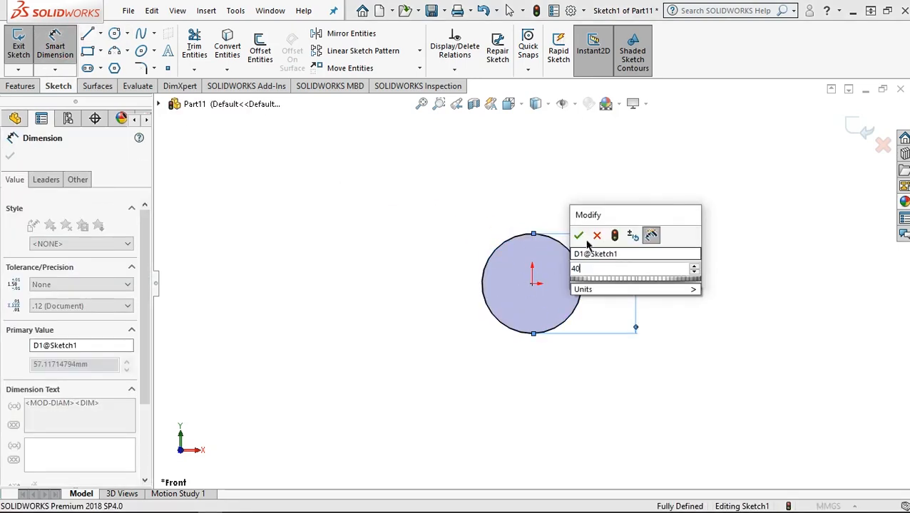
{"action": "left_click", "coordinate": [578, 235]}
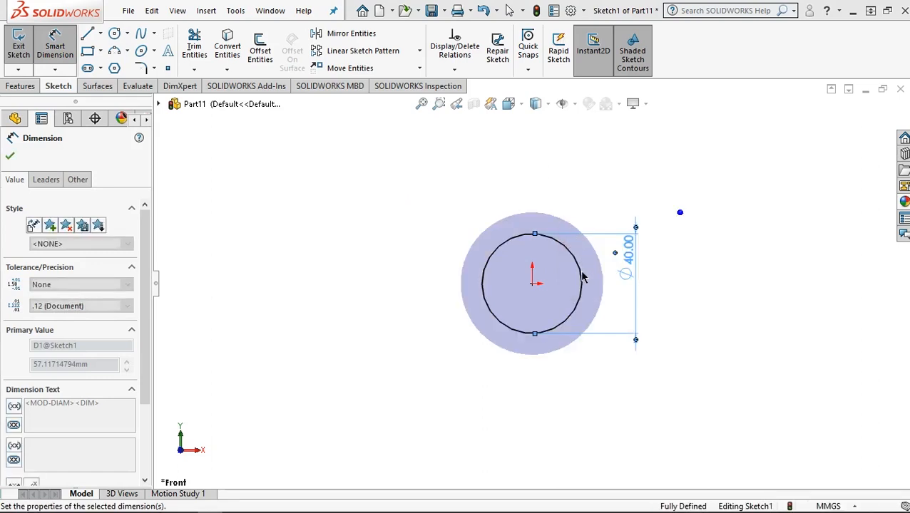
Step: Draw a horizontal construction midpoint line centred on the origin, extending slightly past both sides of the circle
{"action": "left_click", "coordinate": [102, 36]}
{"action": "left_click", "coordinate": [114, 45]}
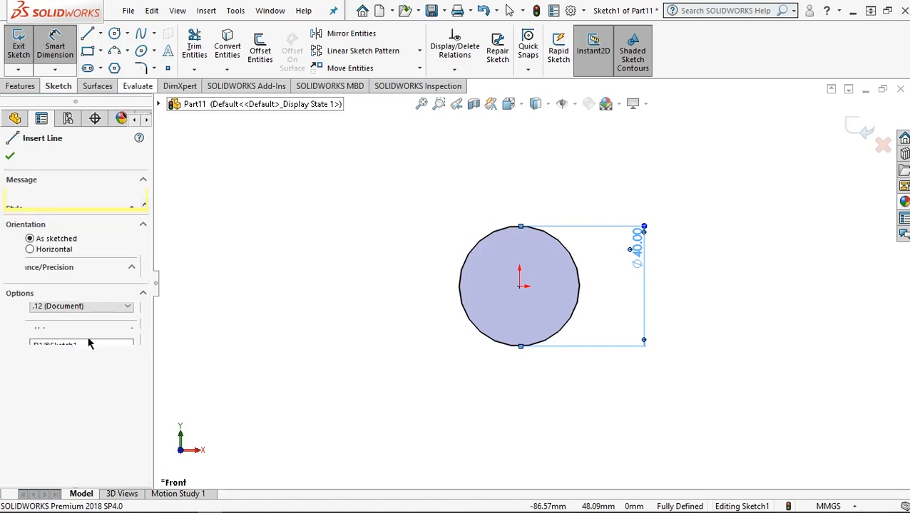
{"action": "left_click", "coordinate": [520, 287]}
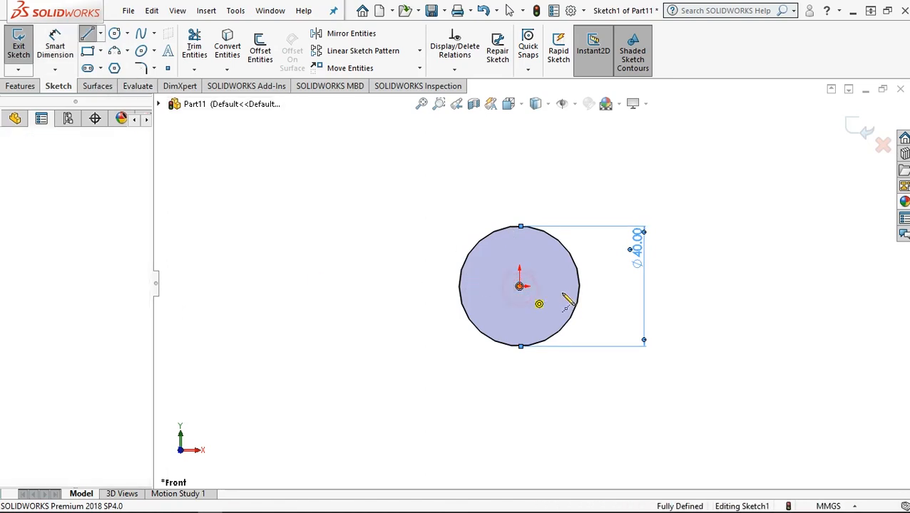
{"action": "left_click", "coordinate": [593, 287]}
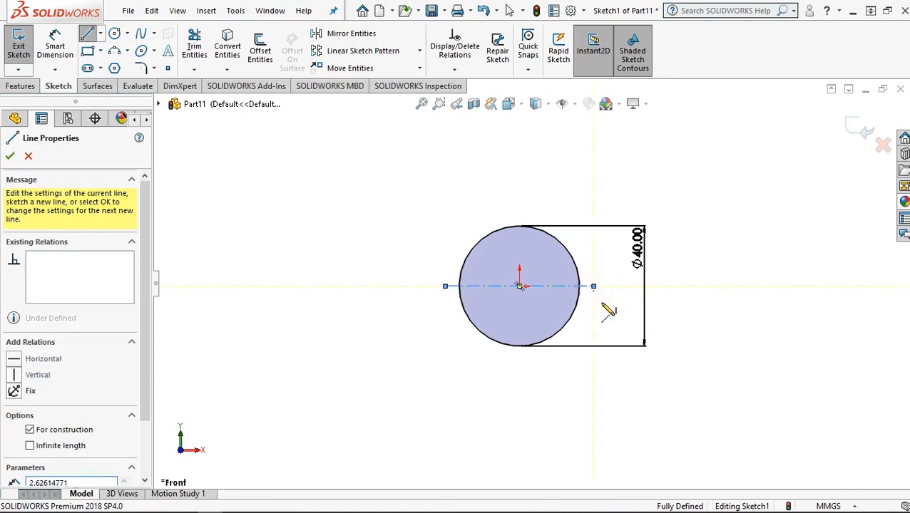
{"action": "right_click", "coordinate": [605, 305]}
{"action": "left_click", "coordinate": [624, 311]}
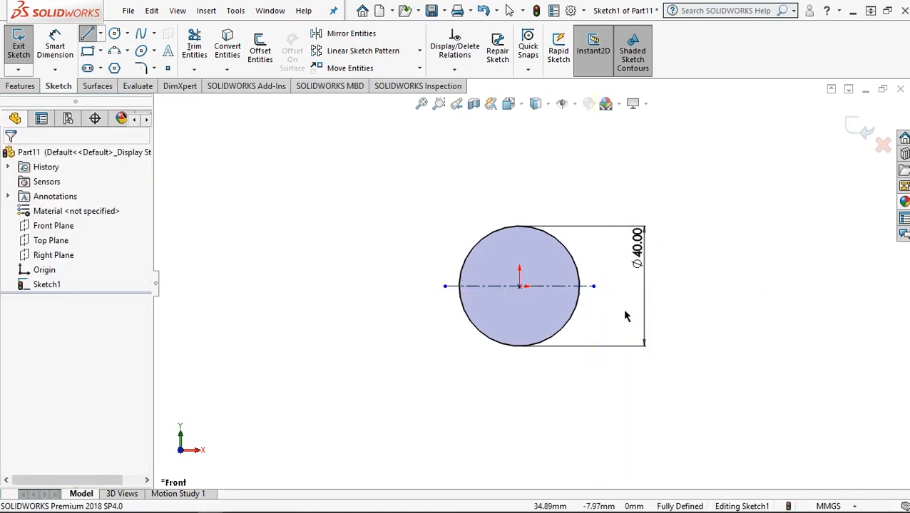
Step: Trim away the lower half of the circle below the centreline using Trim to closest
{"action": "left_click", "coordinate": [196, 42]}
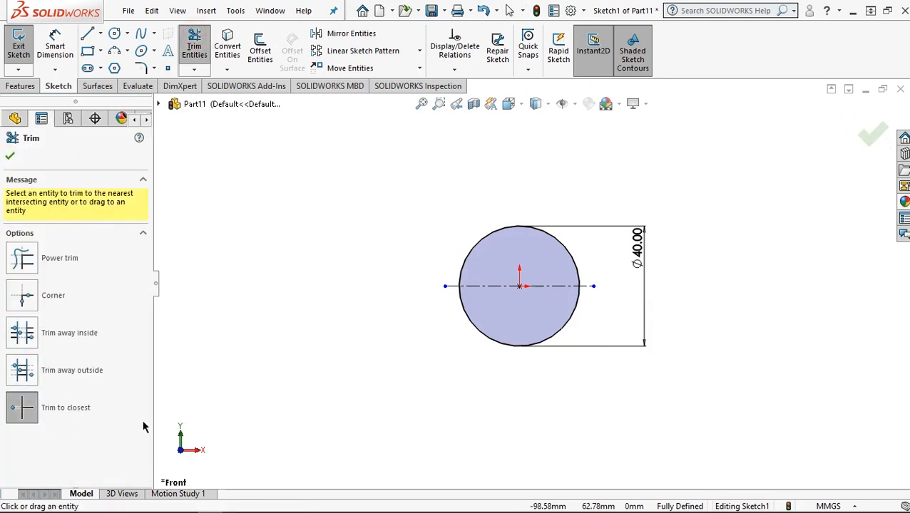
{"action": "left_click", "coordinate": [497, 343]}
{"action": "left_click", "coordinate": [10, 158]}
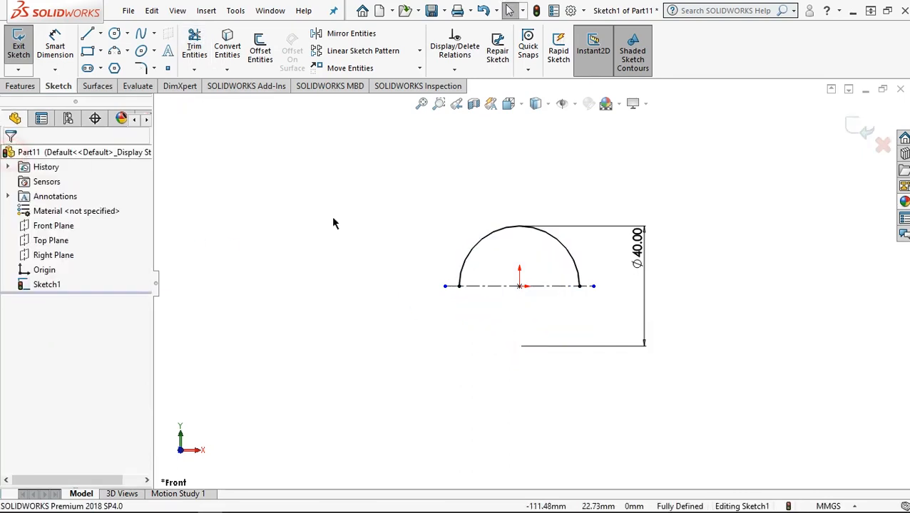
Step: Draw a vertical line about 28 mm long downward from the arc's right endpoint
{"action": "scroll", "coordinate": [531, 247], "scroll_direction": "down", "scroll_amount": 1}
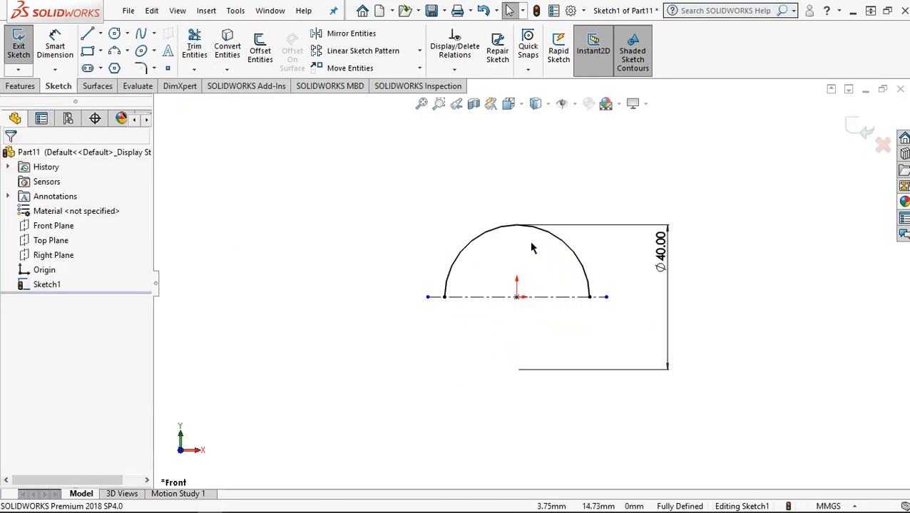
{"action": "left_click", "coordinate": [90, 35]}
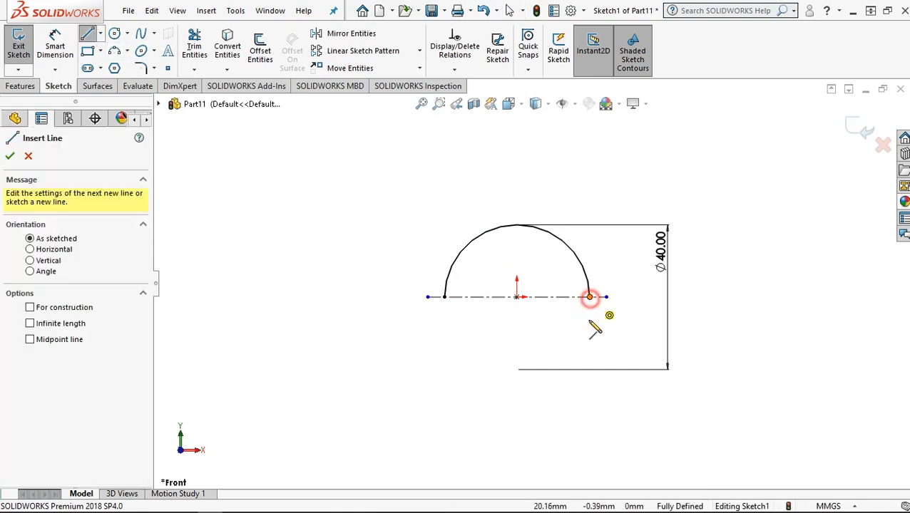
{"action": "left_click", "coordinate": [589, 399]}
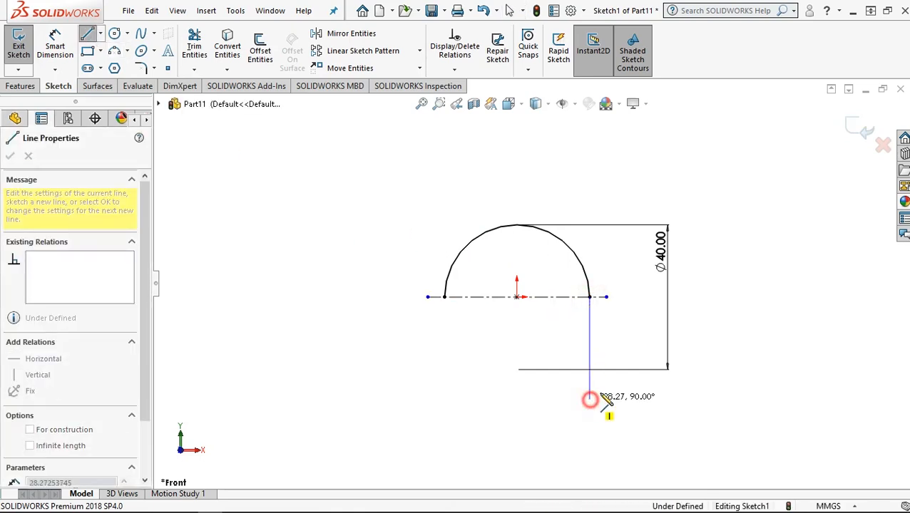
{"action": "right_click", "coordinate": [632, 355]}
{"action": "left_click", "coordinate": [635, 353]}
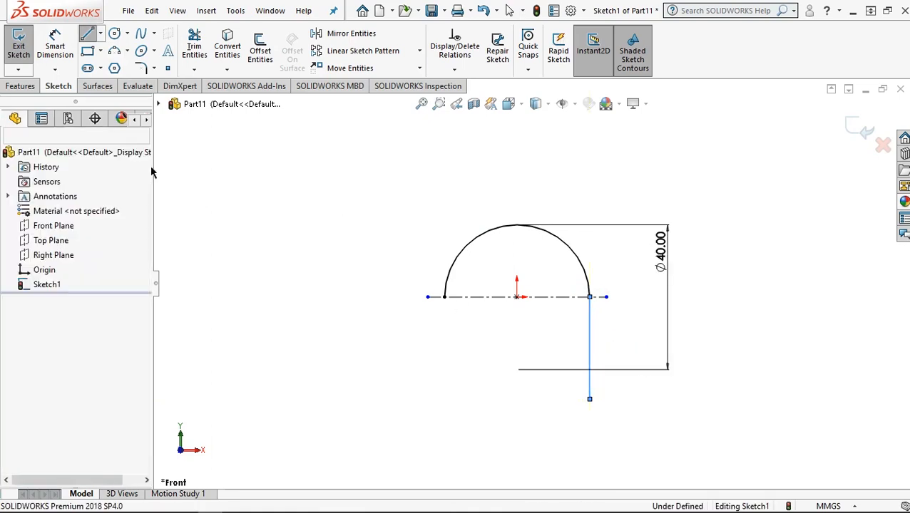
Step: Dimension the vertical line's length as 35 mm
{"action": "left_click", "coordinate": [589, 331]}
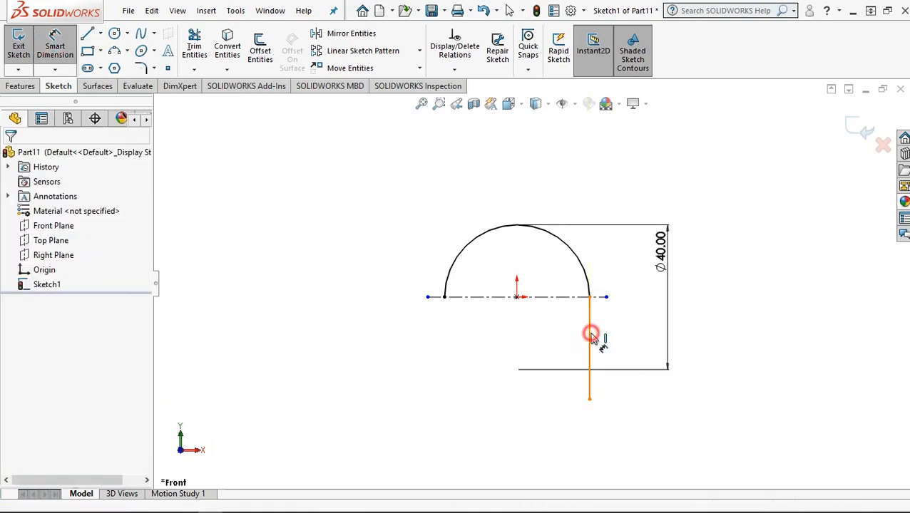
{"action": "left_click", "coordinate": [564, 339]}
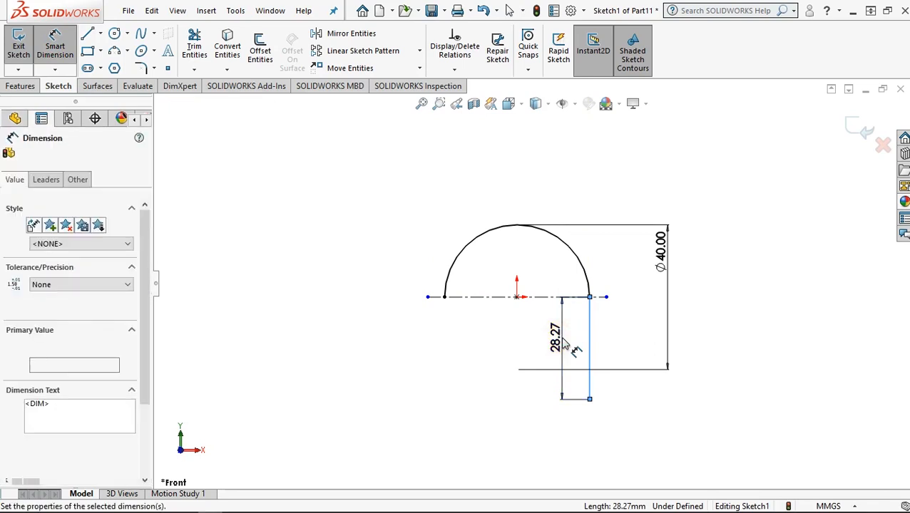
{"action": "type", "text": "35"}
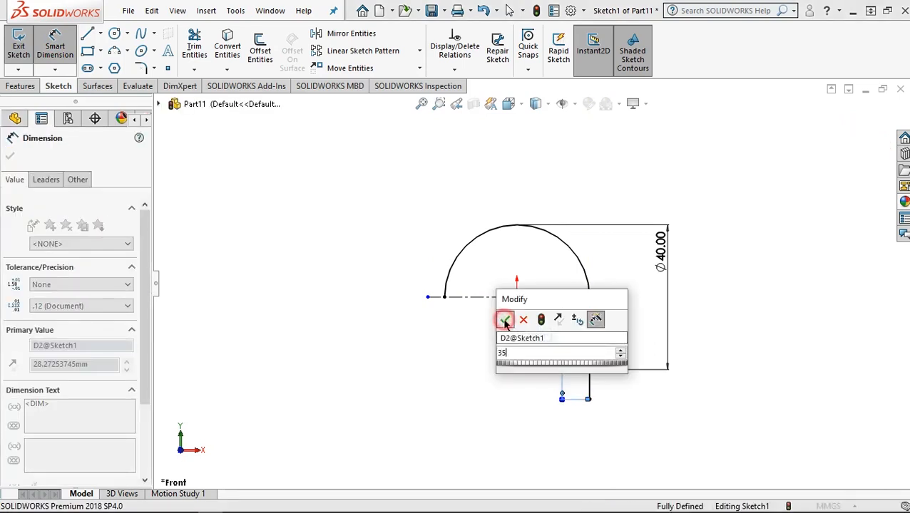
{"action": "left_click", "coordinate": [504, 320]}
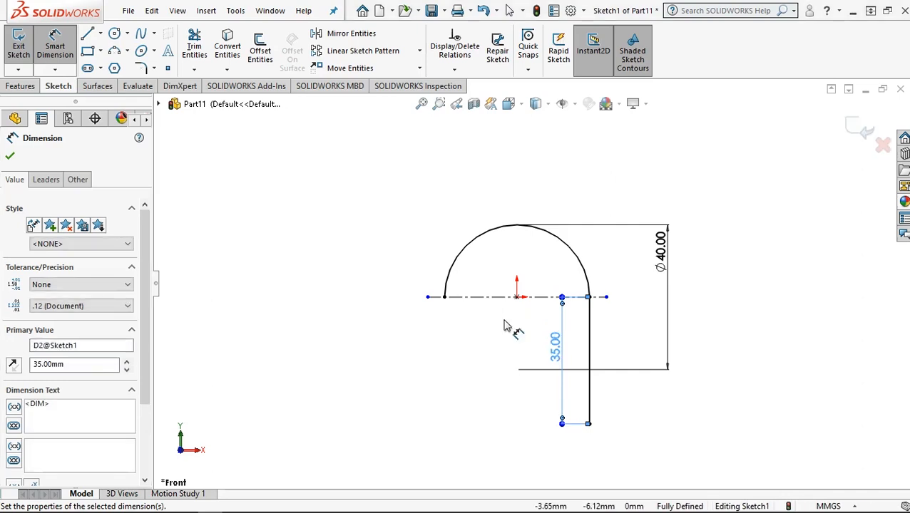
Step: From the arc's left endpoint, draw a line about 14 mm straight down, continuing with a horizontal line about 22 mm outward to the left
{"action": "left_click", "coordinate": [85, 34]}
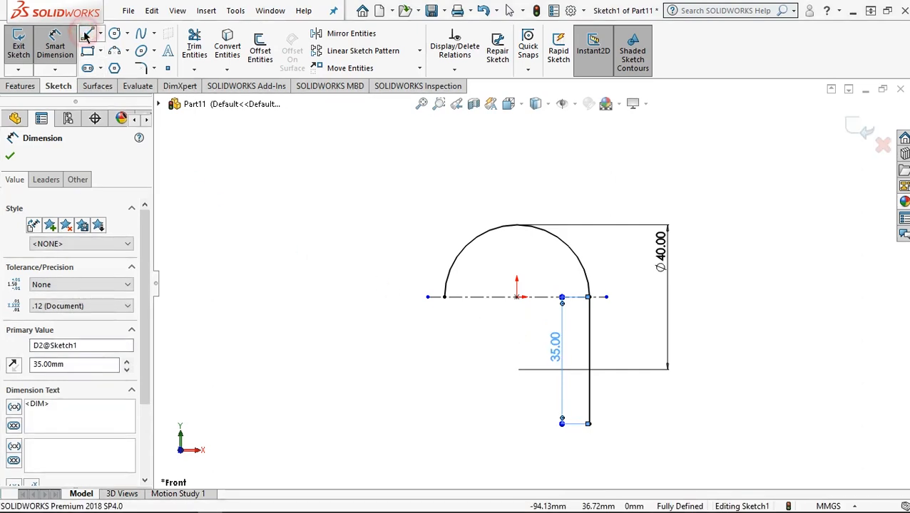
{"action": "left_click", "coordinate": [443, 296]}
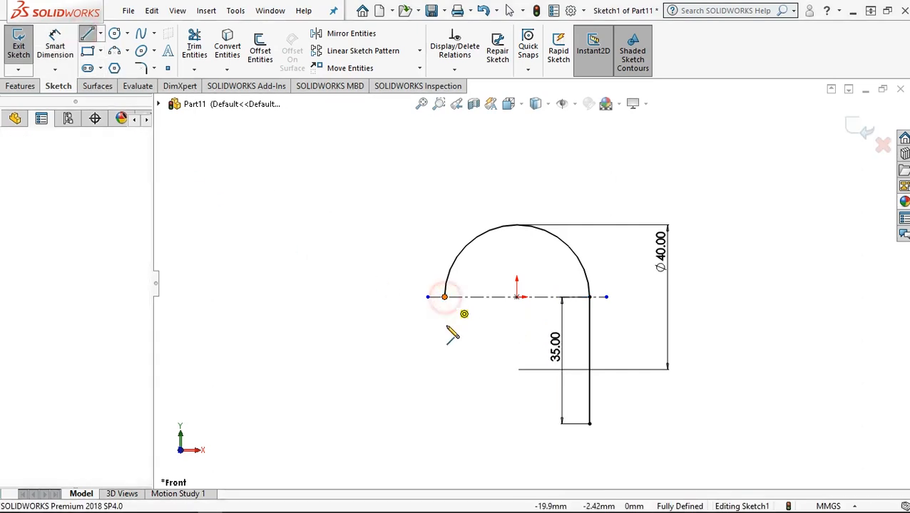
{"action": "left_click", "coordinate": [443, 348]}
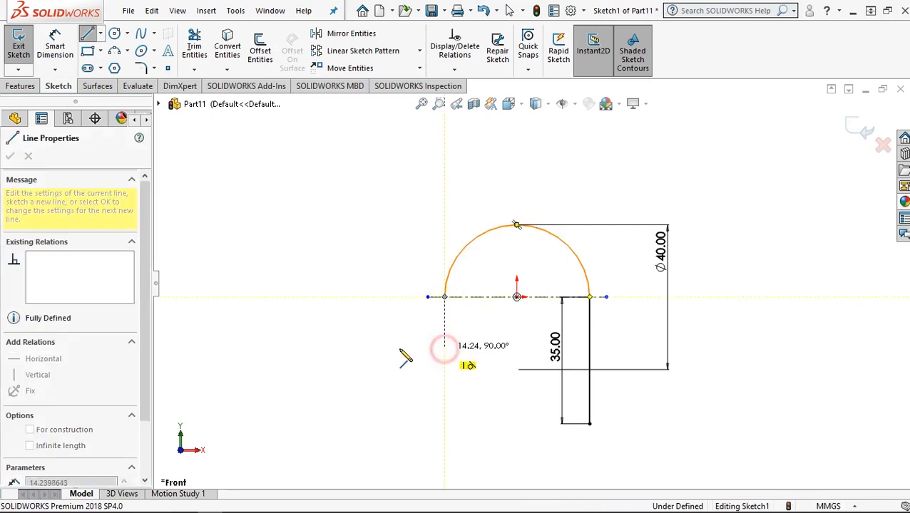
{"action": "left_click", "coordinate": [366, 348]}
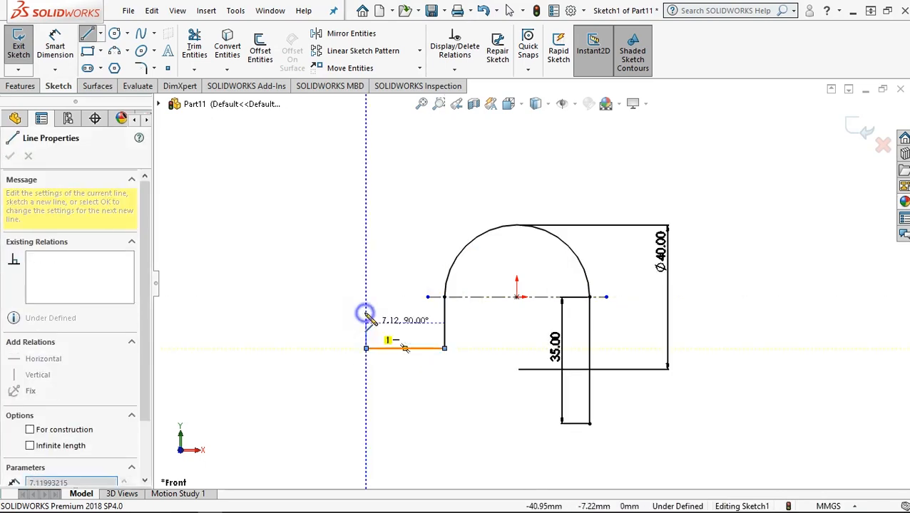
{"action": "right_click", "coordinate": [398, 319]}
{"action": "left_click", "coordinate": [399, 316]}
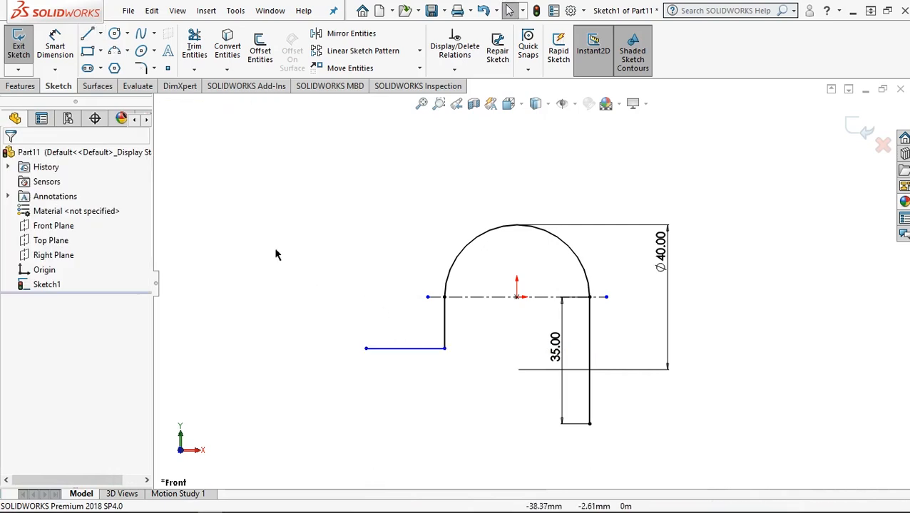
Step: Dimension the vertical distance between the right leg's lower endpoint and the left horizontal line as 17 mm
{"action": "left_click", "coordinate": [55, 47]}
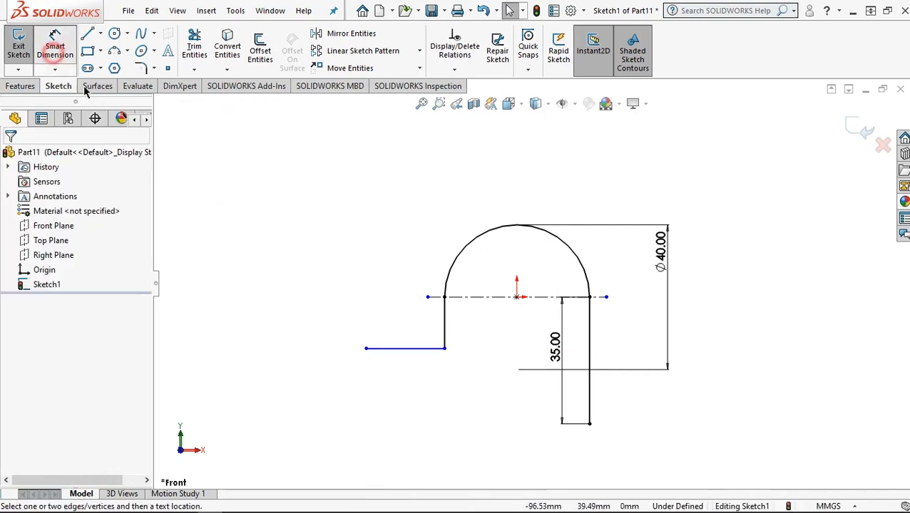
{"action": "left_click", "coordinate": [589, 424]}
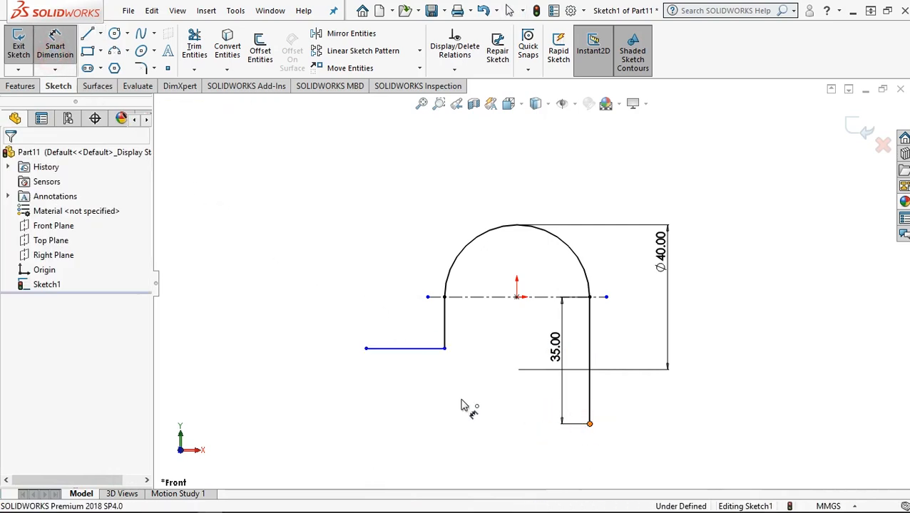
{"action": "left_click", "coordinate": [424, 354]}
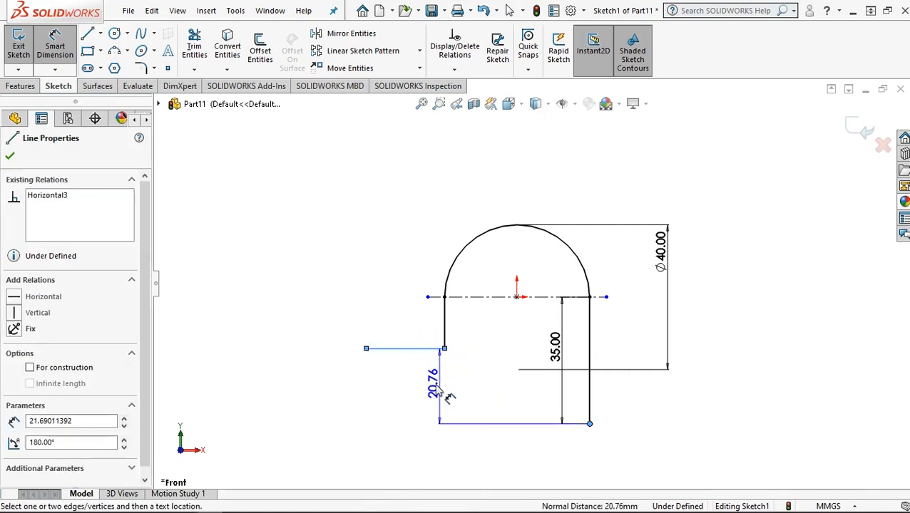
{"action": "left_click", "coordinate": [437, 390]}
{"action": "left_click", "coordinate": [433, 391]}
{"action": "type", "text": "17"}
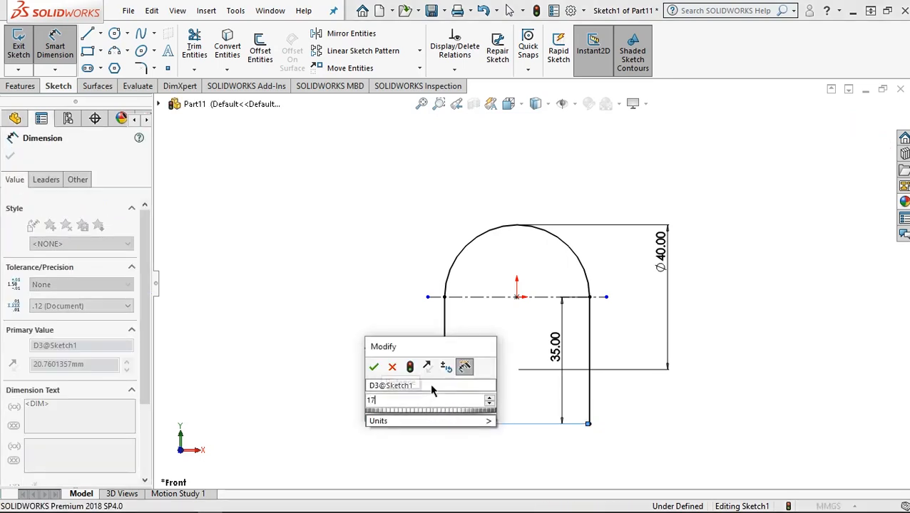
{"action": "left_click", "coordinate": [373, 366]}
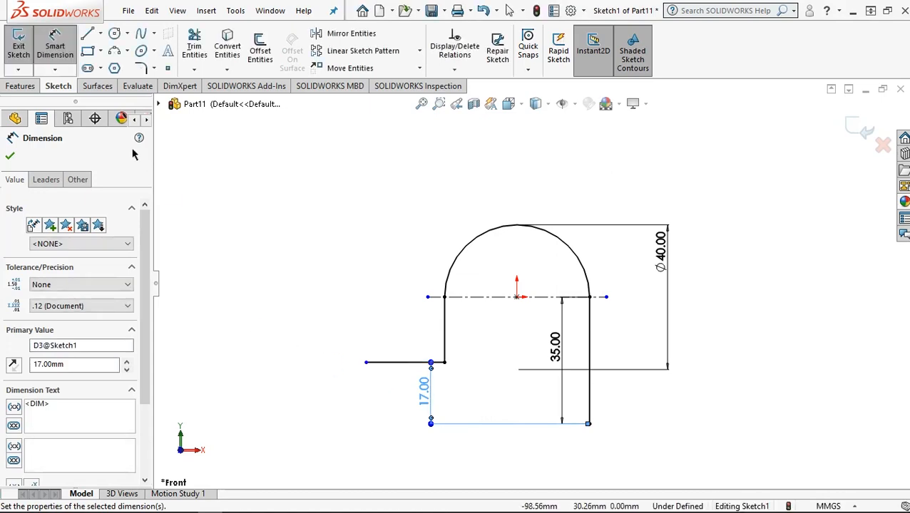
Step: Dimension the horizontal distance between the left flange line's outer endpoint and the origin as 48 mm
{"action": "left_click", "coordinate": [366, 365]}
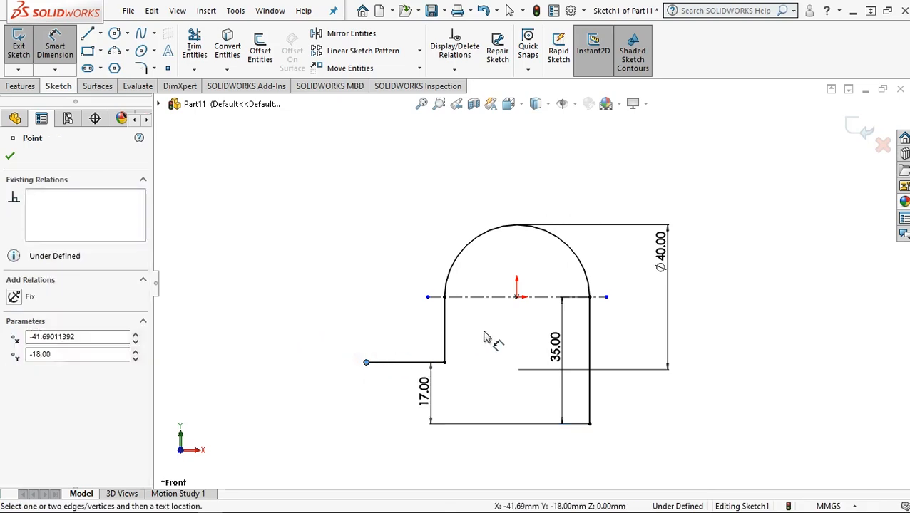
{"action": "left_click", "coordinate": [516, 297]}
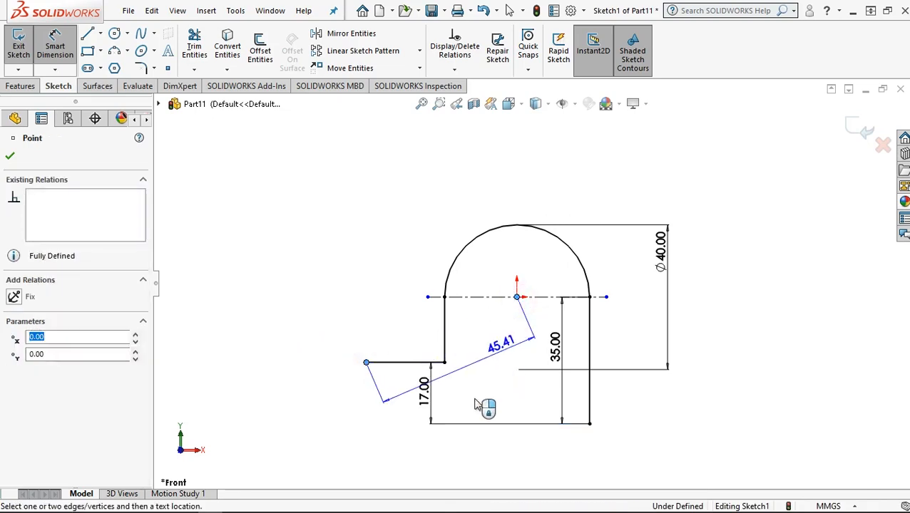
{"action": "left_click", "coordinate": [442, 464]}
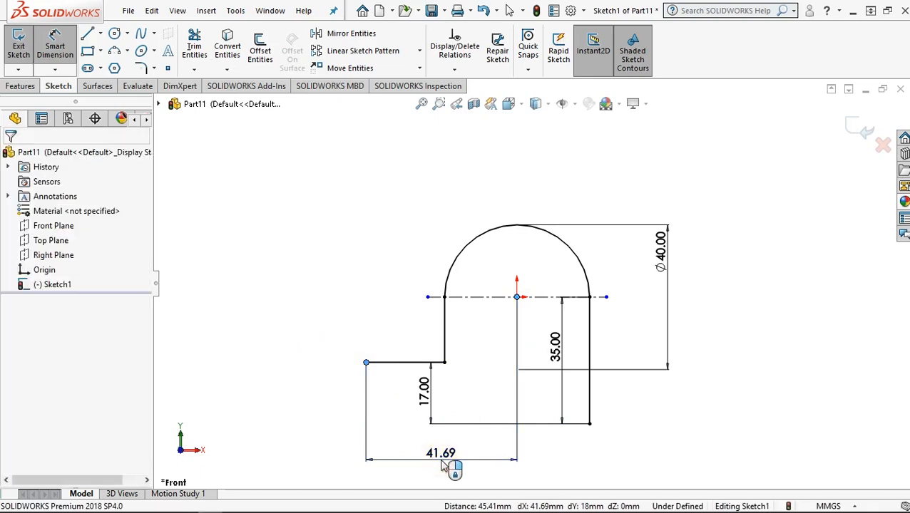
{"action": "type", "text": "40"}
{"action": "left_click", "coordinate": [381, 441]}
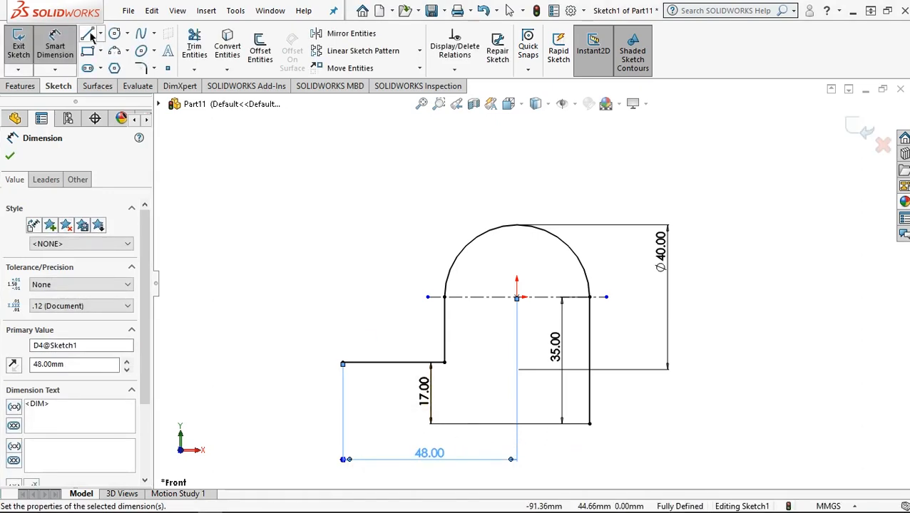
Step: From the right leg's lower endpoint, draw a horizontal line outward to about 64 mm from the origin, continuing with a vertical line about 42 mm upward
{"action": "key", "text": "l"}
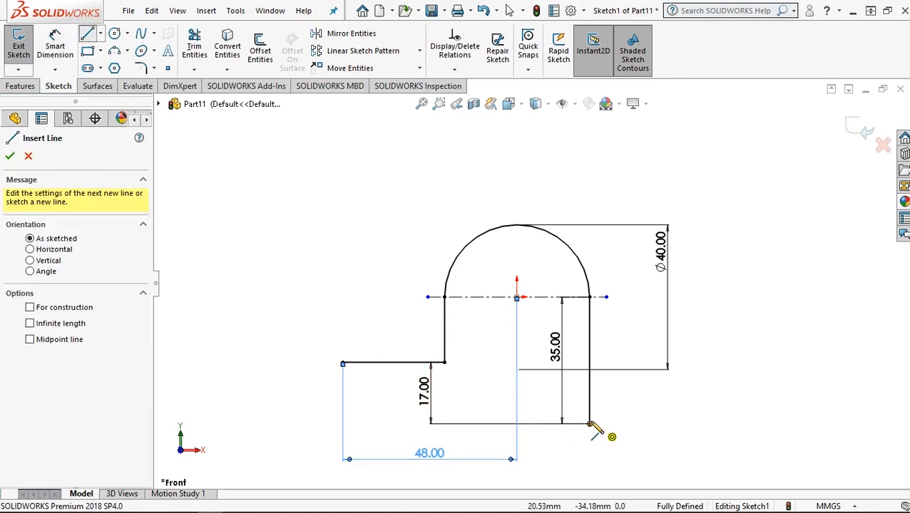
{"action": "key", "text": "Escape"}
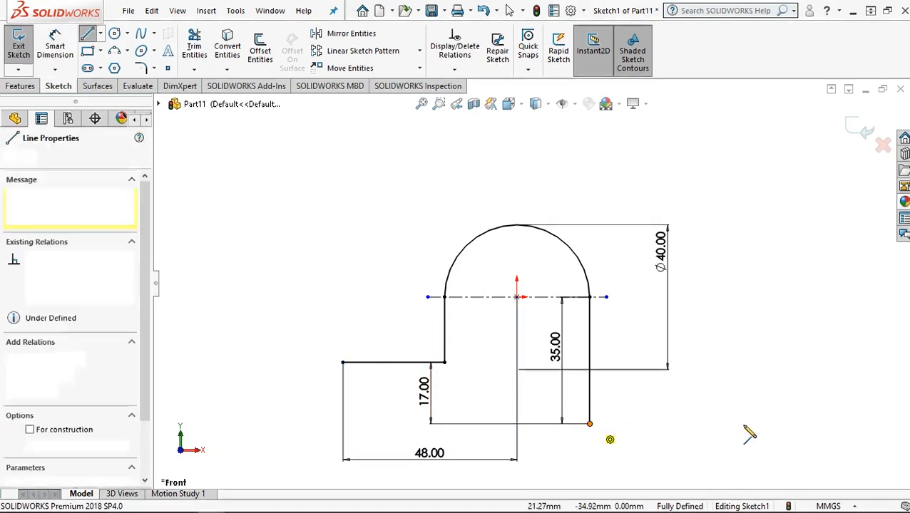
{"action": "double_click", "coordinate": [747, 424]}
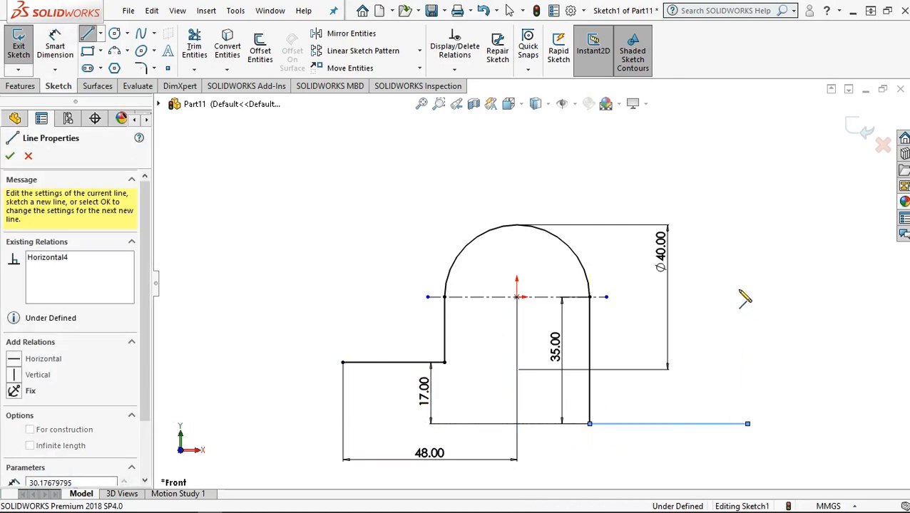
{"action": "left_click", "coordinate": [747, 271]}
{"action": "right_click", "coordinate": [772, 305]}
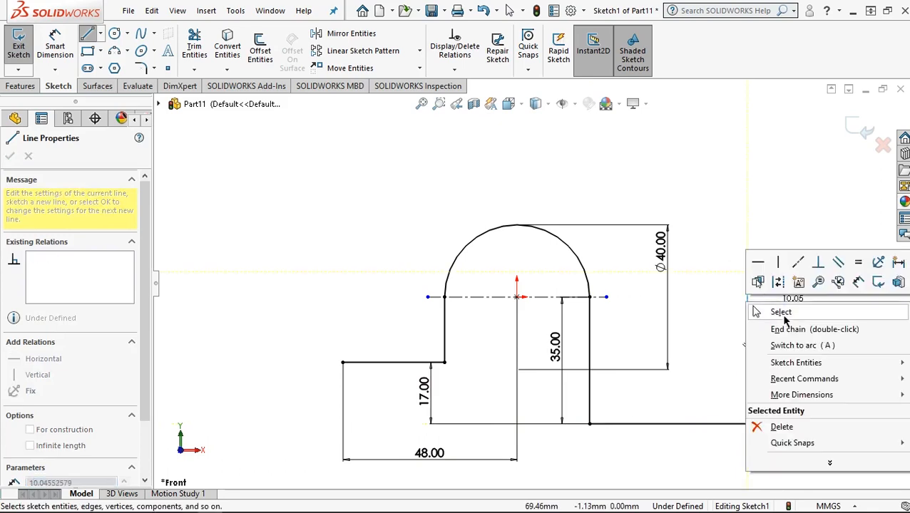
{"action": "left_click", "coordinate": [784, 315]}
Step: Dimension the horizontal distance between the origin and the new lines' lower outer corner as 80 mm
{"action": "left_click", "coordinate": [59, 39]}
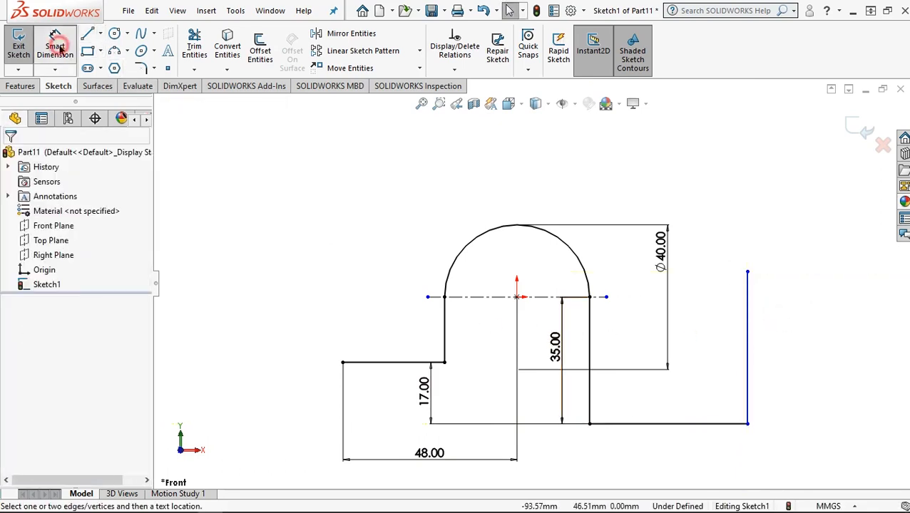
{"action": "left_click", "coordinate": [747, 424]}
{"action": "left_click", "coordinate": [520, 301]}
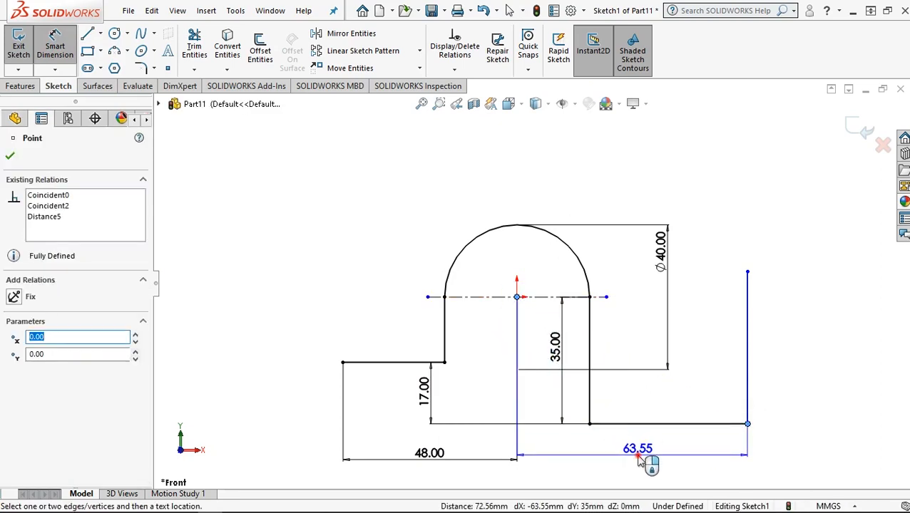
{"action": "left_click", "coordinate": [640, 461]}
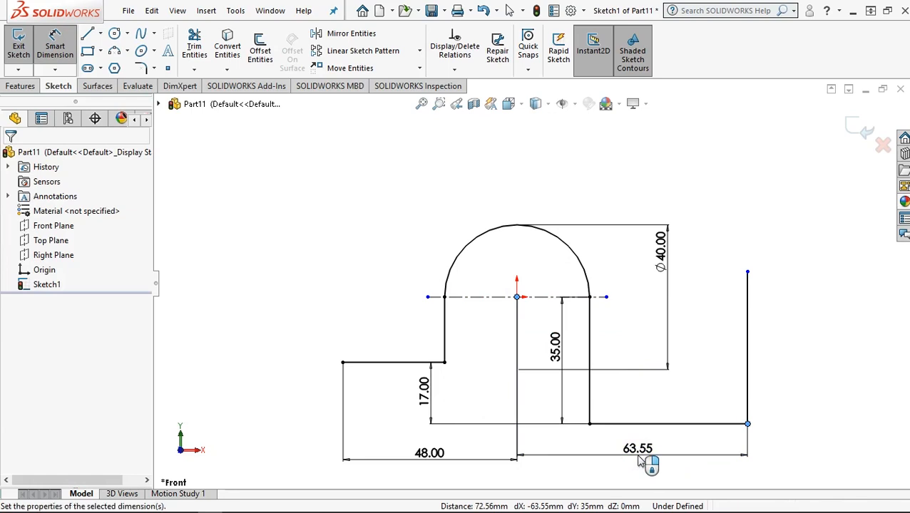
{"action": "double_click", "coordinate": [639, 462]}
{"action": "type", "text": "8."}
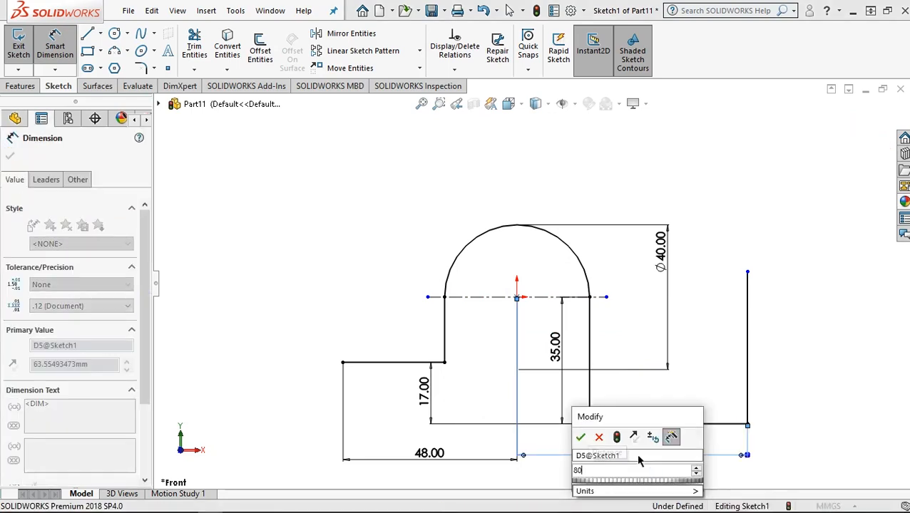
{"action": "type", "text": "0"}
{"action": "left_click", "coordinate": [579, 436]}
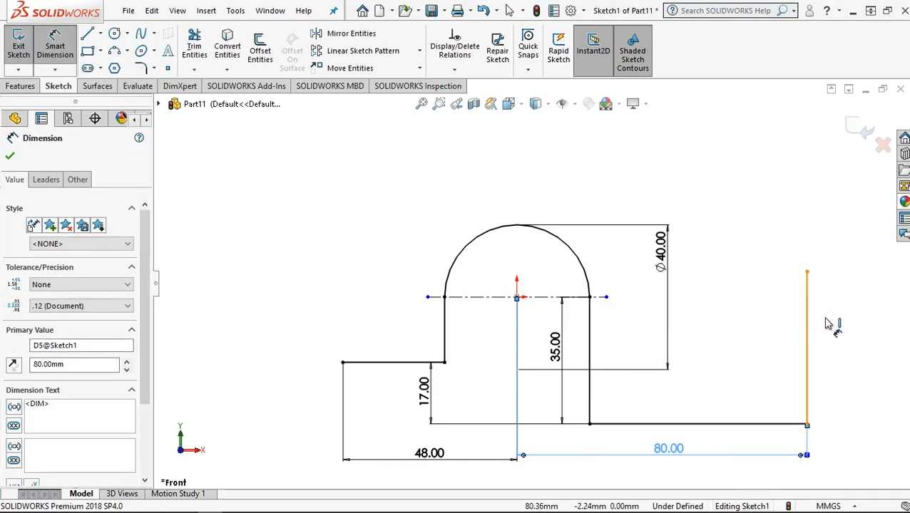
Step: Dimension the outer vertical line's length as 56 mm
{"action": "left_click", "coordinate": [808, 324]}
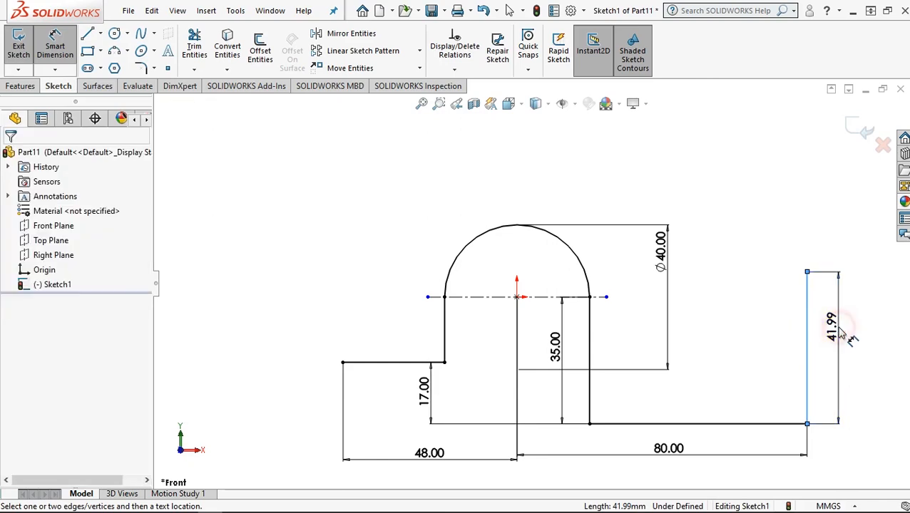
{"action": "left_click", "coordinate": [848, 339]}
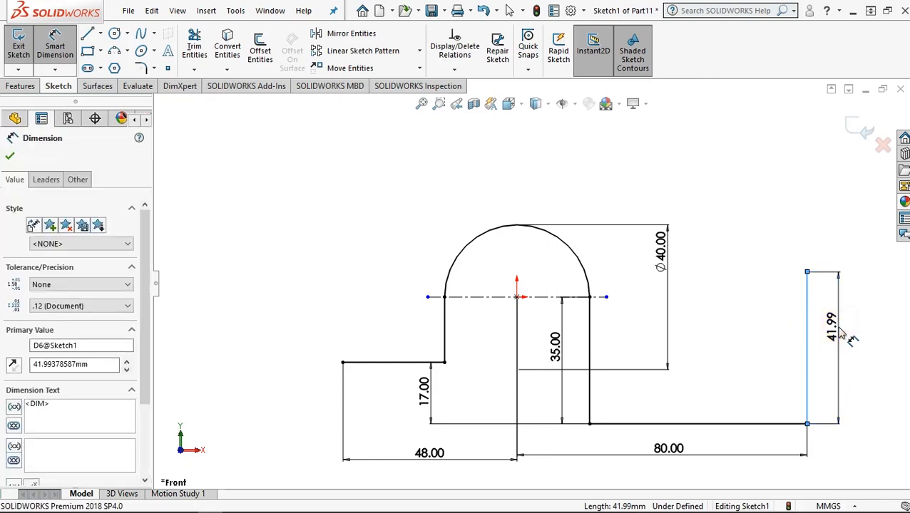
{"action": "type", "text": "56"}
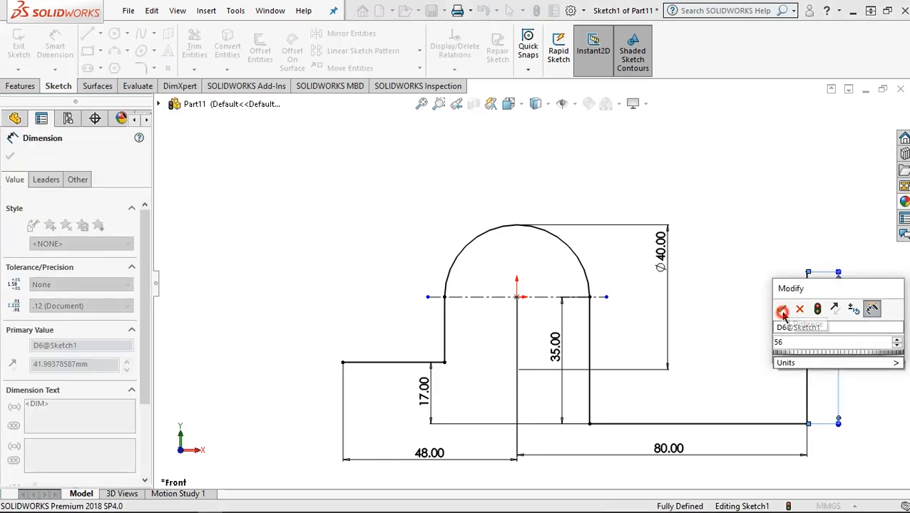
{"action": "left_click", "coordinate": [780, 309]}
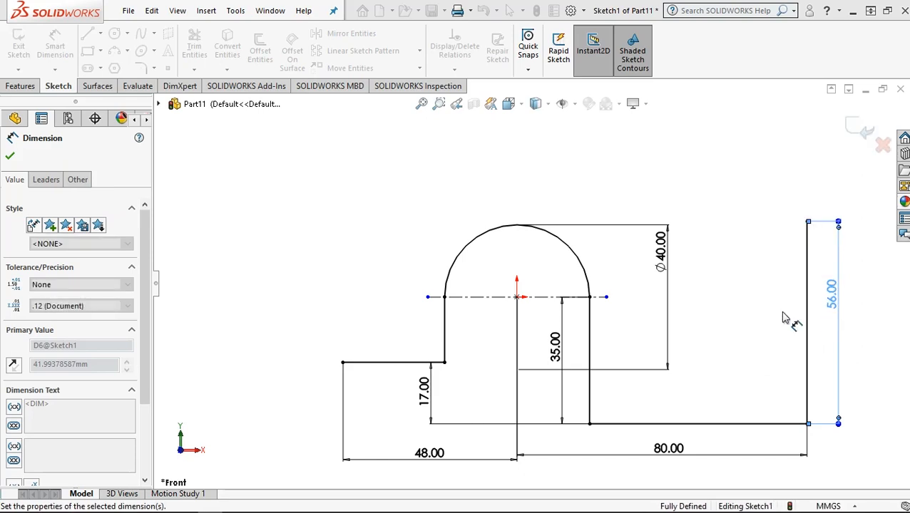
{"action": "left_click", "coordinate": [10, 155]}
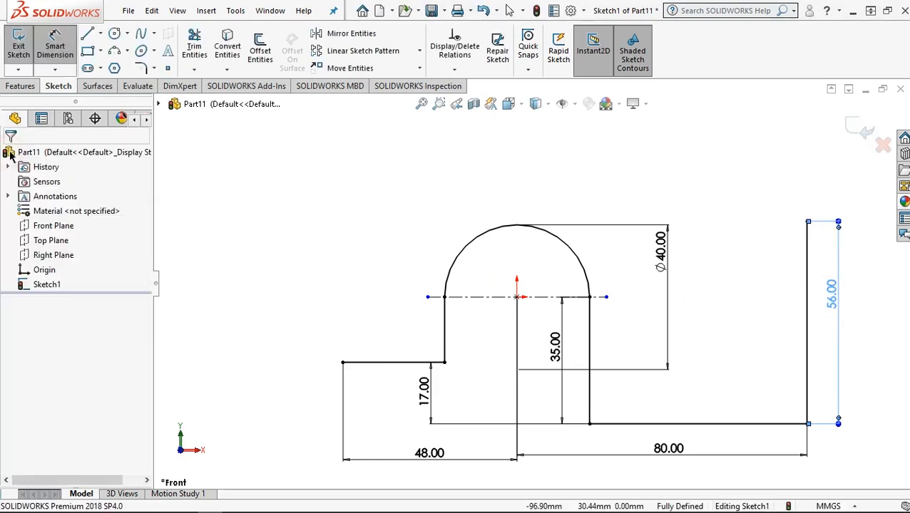
Step: Offset the whole profile chain by 10 mm toward the outside of the arch
{"action": "left_click", "coordinate": [260, 50]}
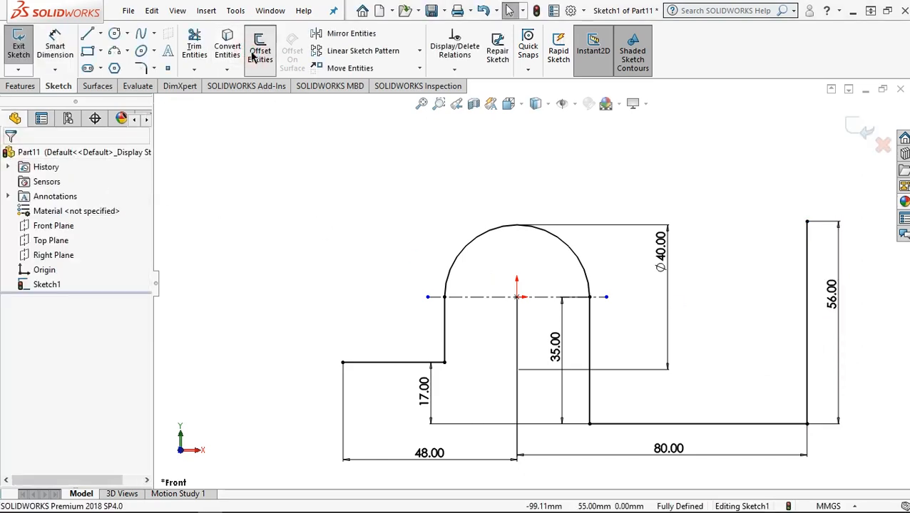
{"action": "left_click", "coordinate": [383, 364]}
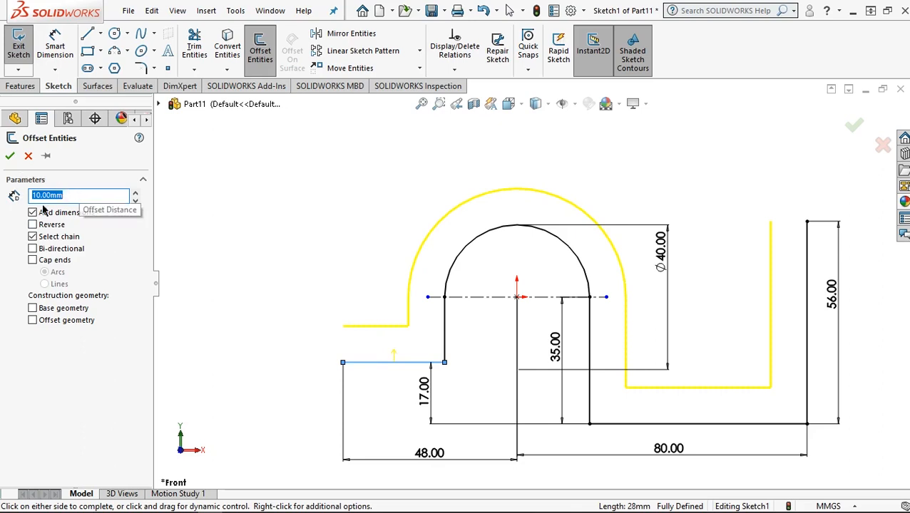
{"action": "left_click", "coordinate": [10, 157]}
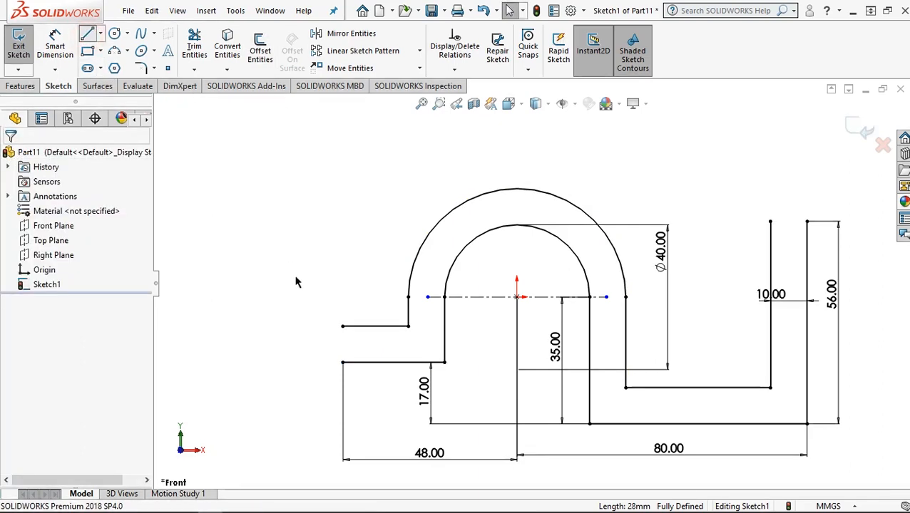
Step: Close the profile with a vertical line across the left flange's open end and a horizontal line across the right upright's open top
{"action": "left_click", "coordinate": [343, 327]}
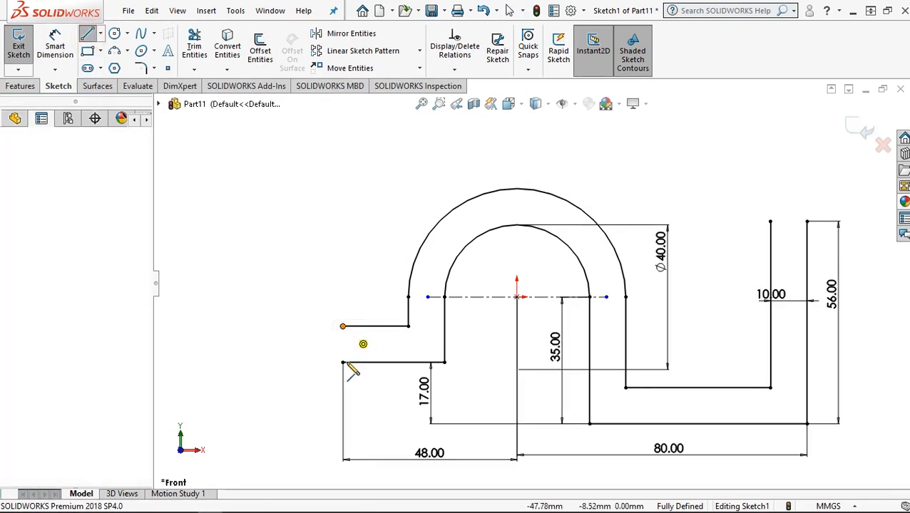
{"action": "left_click", "coordinate": [343, 362]}
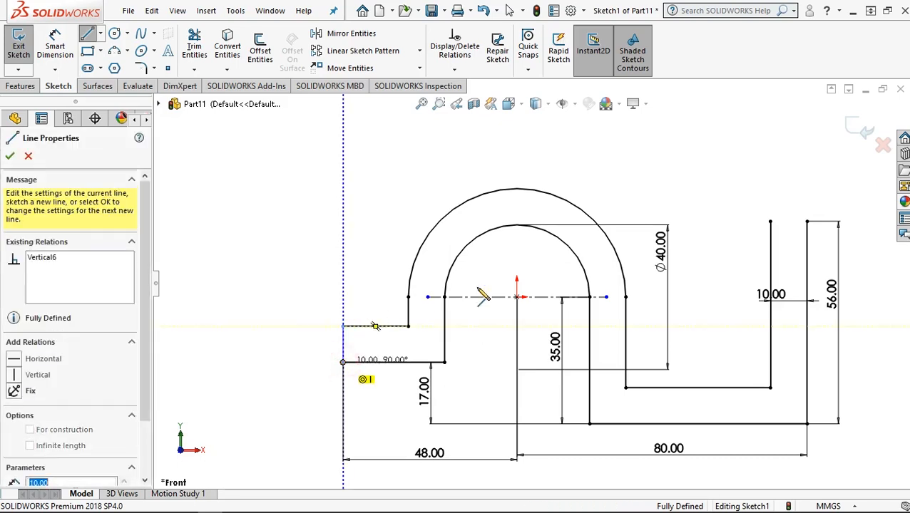
{"action": "left_click", "coordinate": [770, 222]}
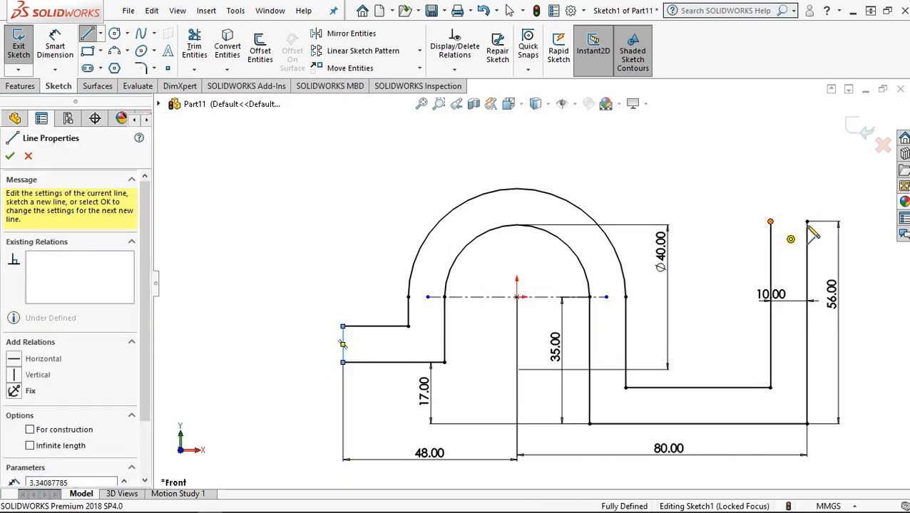
{"action": "left_click", "coordinate": [806, 222]}
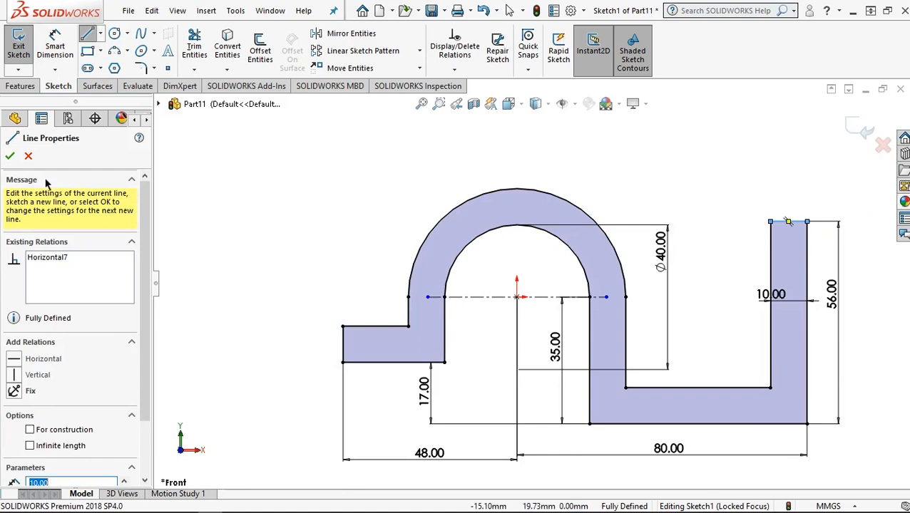
{"action": "left_click", "coordinate": [10, 156]}
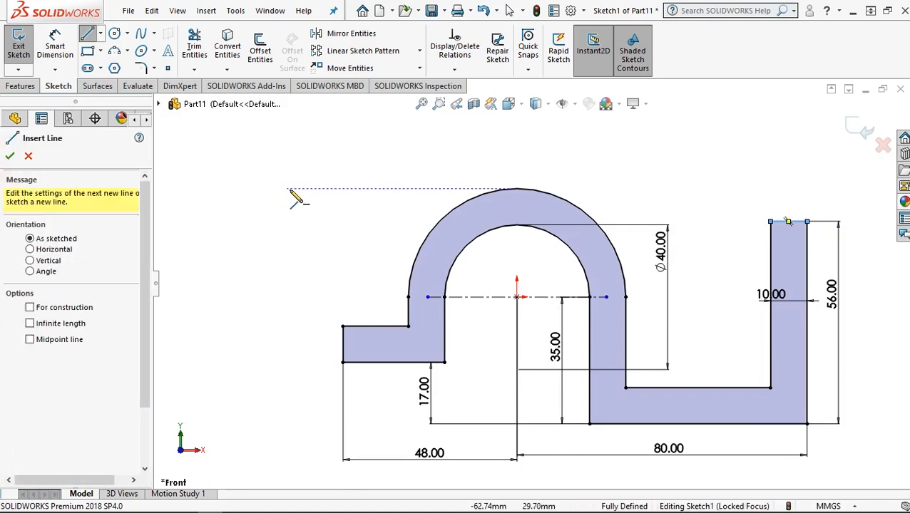
Step: Extrude the closed profile as a boss with the Mid Plane end condition and a depth of 64 mm
{"action": "left_click", "coordinate": [19, 86]}
{"action": "left_click", "coordinate": [25, 52]}
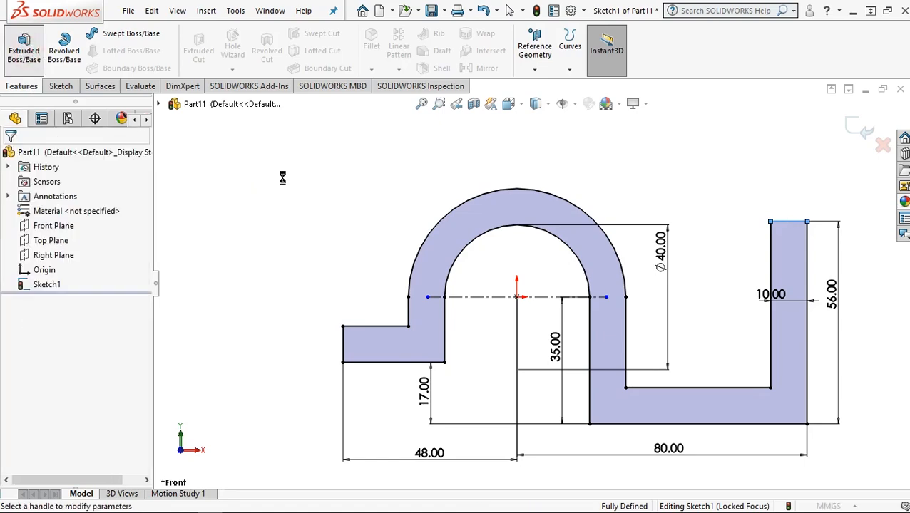
{"action": "left_click", "coordinate": [83, 238]}
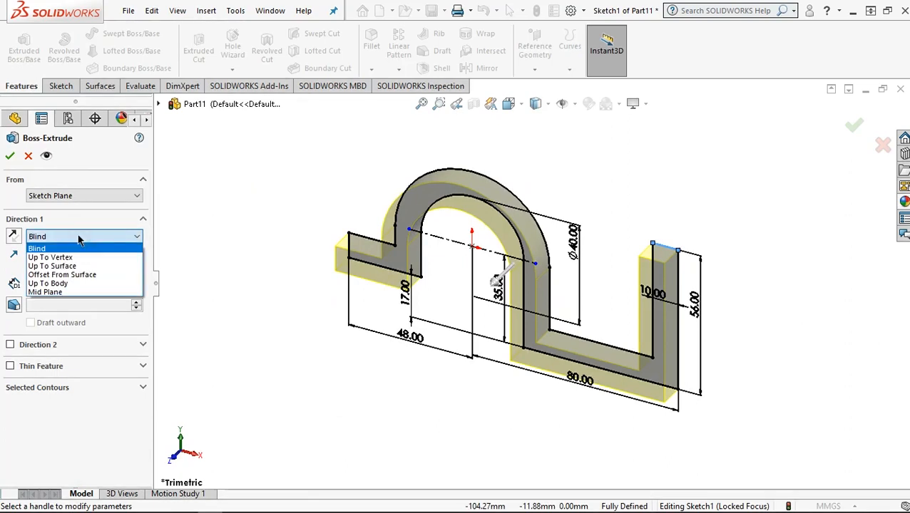
{"action": "left_click", "coordinate": [68, 292]}
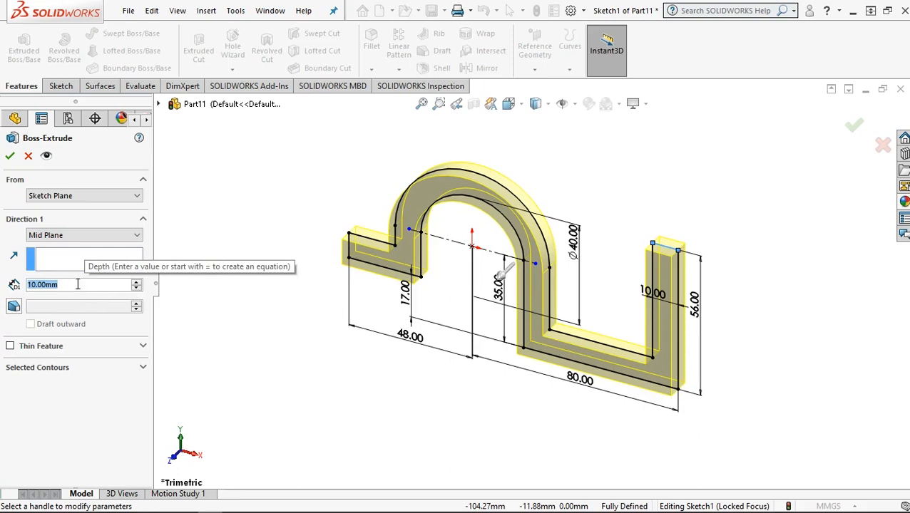
{"action": "type", "text": "64"}
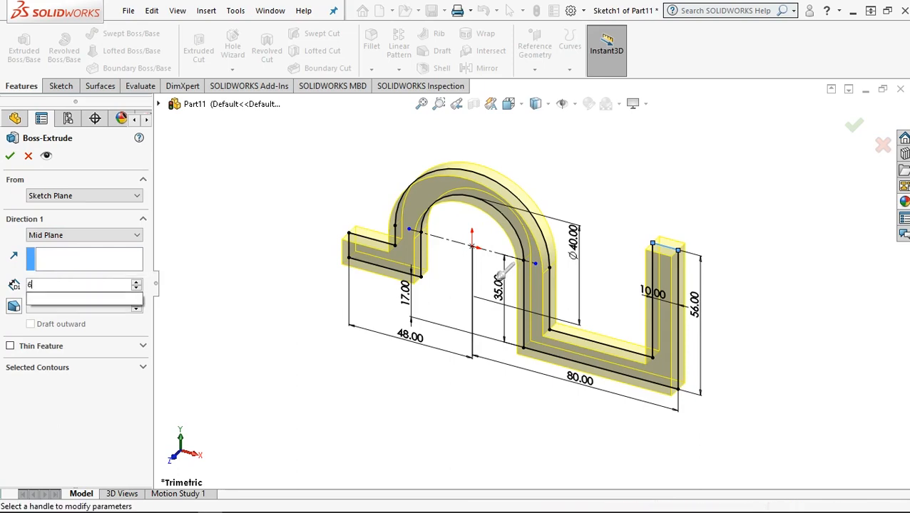
{"action": "left_click", "coordinate": [205, 263]}
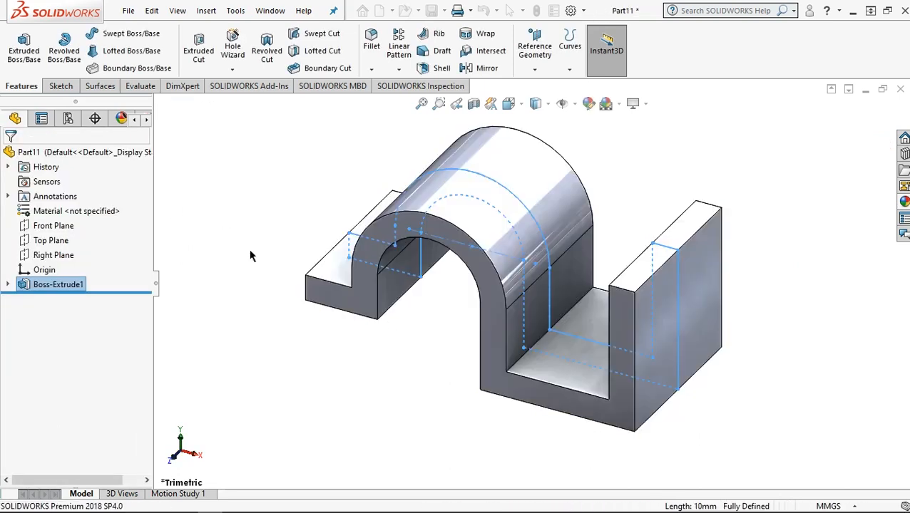
{"action": "left_click", "coordinate": [693, 435]}
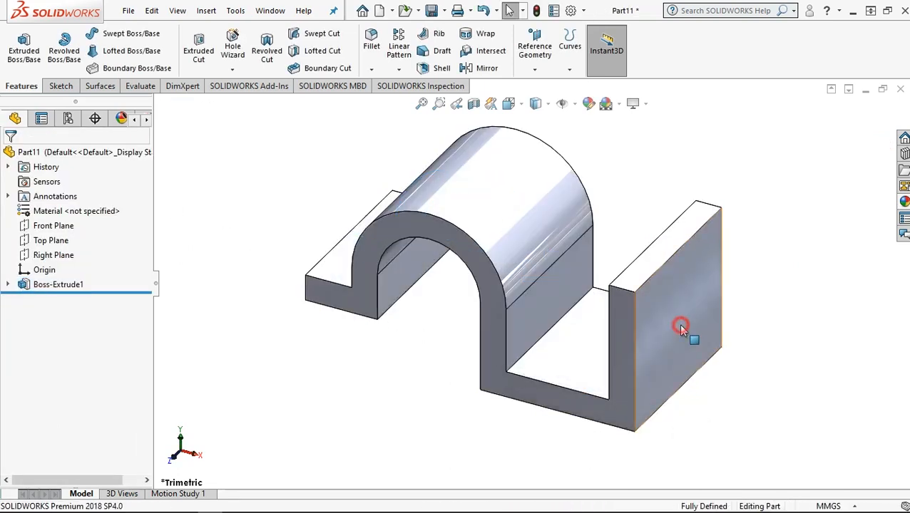
Step: On the upright flange's outer face, sketch a vertical construction line about 30 mm long upward from the bottom edge's midpoint
{"action": "left_click", "coordinate": [681, 328]}
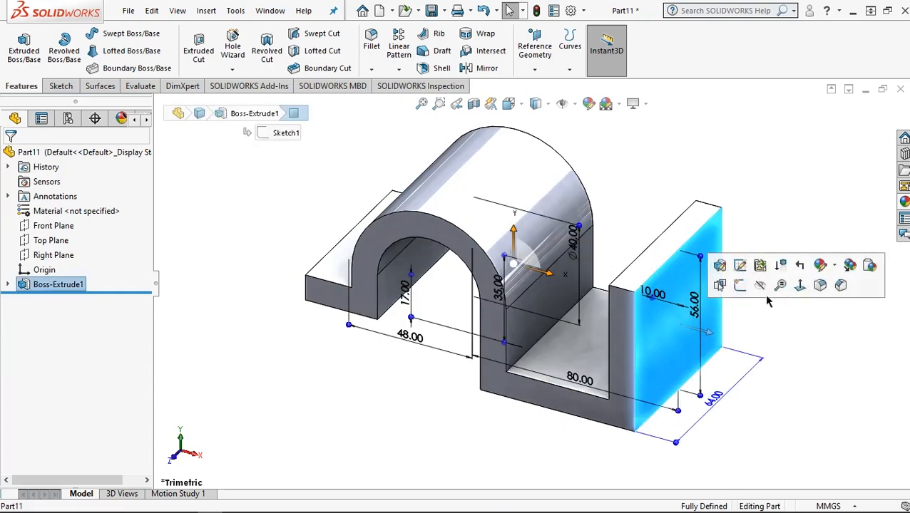
{"action": "left_click", "coordinate": [799, 286]}
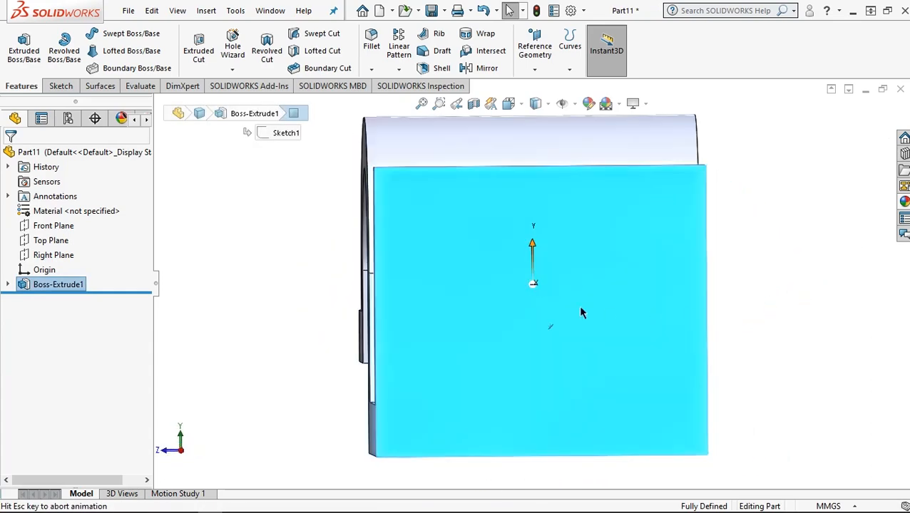
{"action": "left_click", "coordinate": [60, 86]}
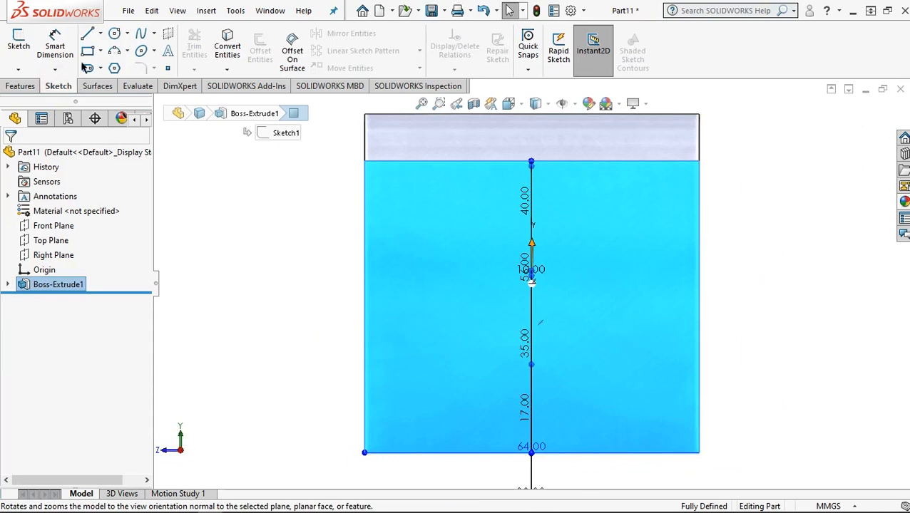
{"action": "left_click", "coordinate": [85, 34]}
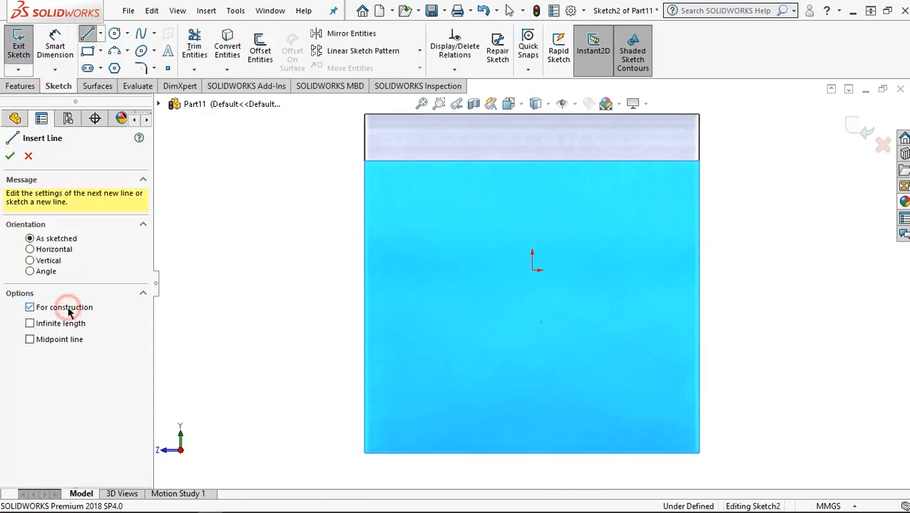
{"action": "left_click", "coordinate": [67, 308]}
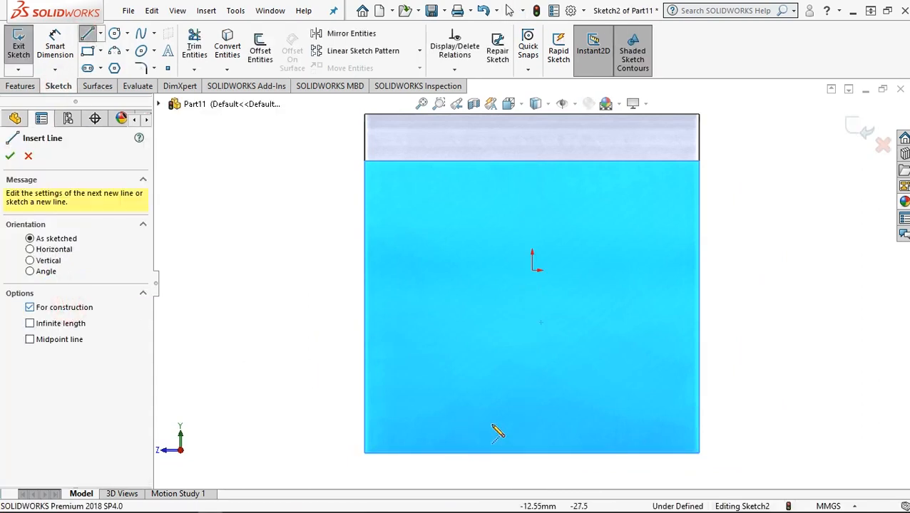
{"action": "left_click", "coordinate": [532, 454]}
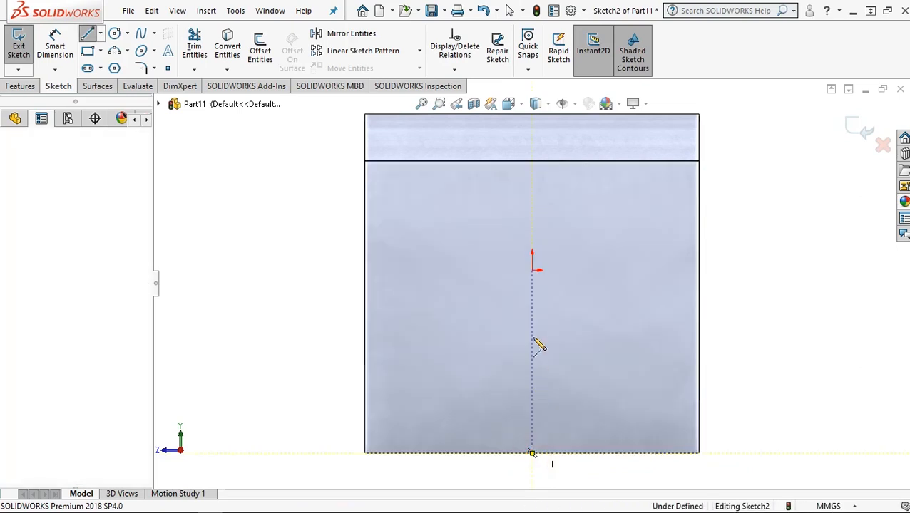
{"action": "left_click", "coordinate": [531, 300]}
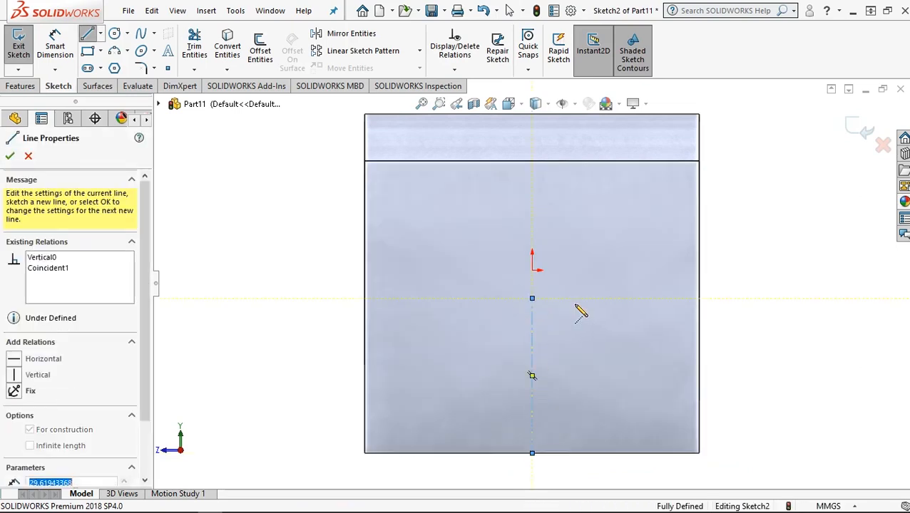
{"action": "right_click", "coordinate": [583, 311]}
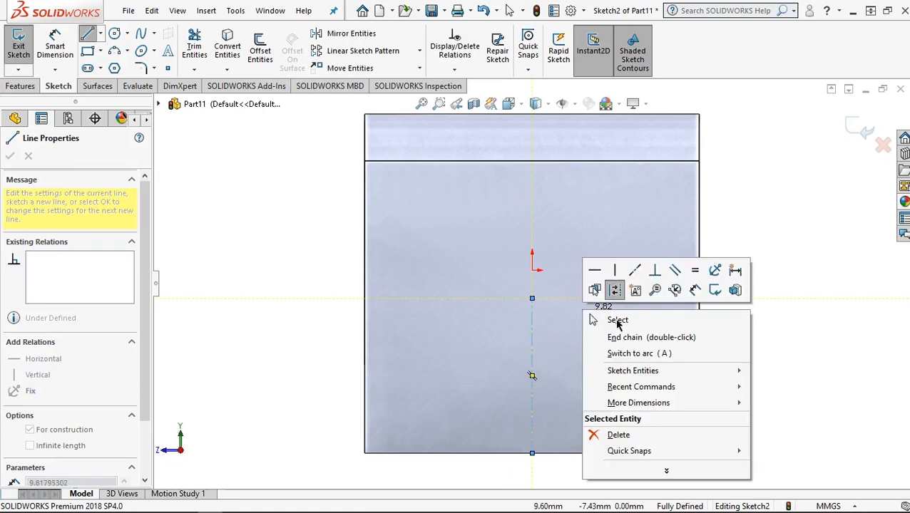
{"action": "left_click", "coordinate": [610, 319]}
Step: Dimension the vertical construction line's length as 40 mm
{"action": "left_click", "coordinate": [55, 45]}
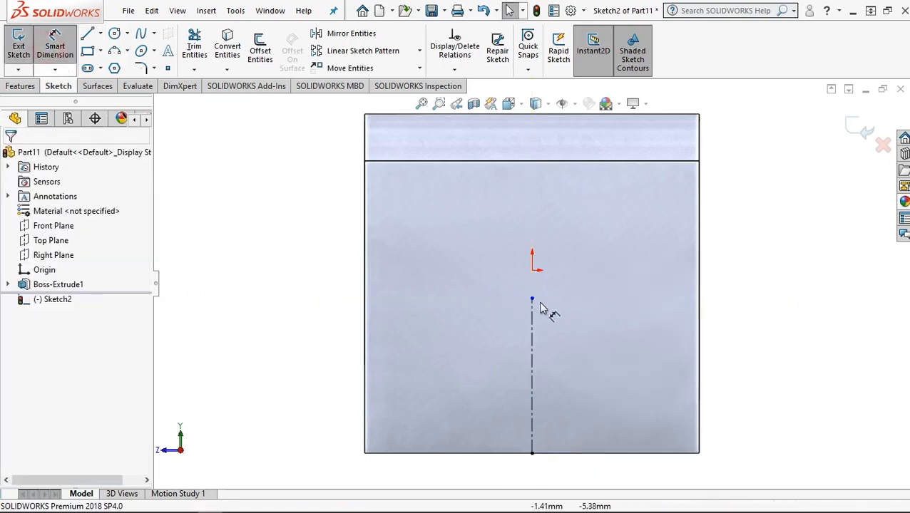
{"action": "left_click", "coordinate": [534, 331]}
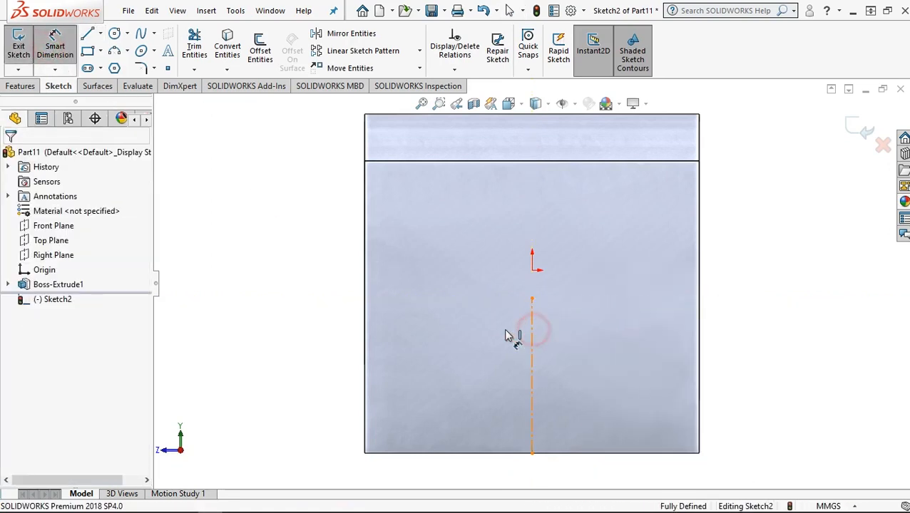
{"action": "left_click", "coordinate": [459, 339]}
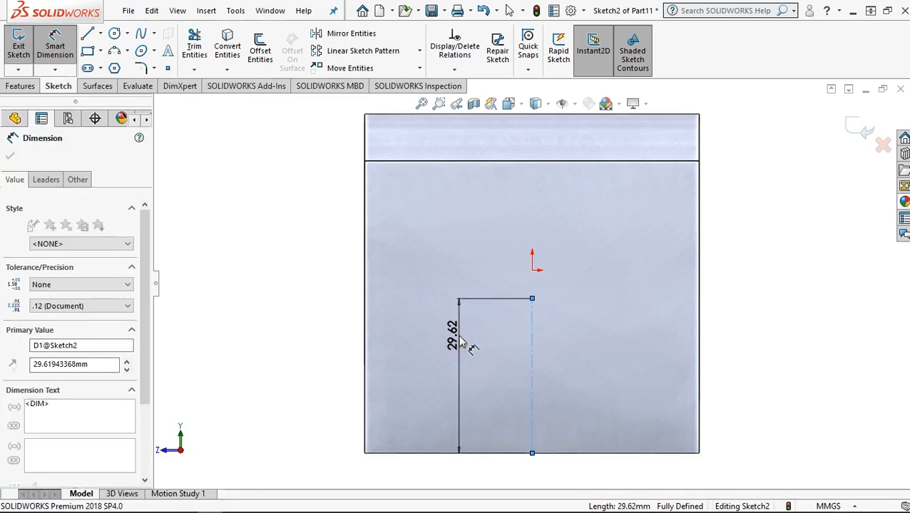
{"action": "type", "text": "40"}
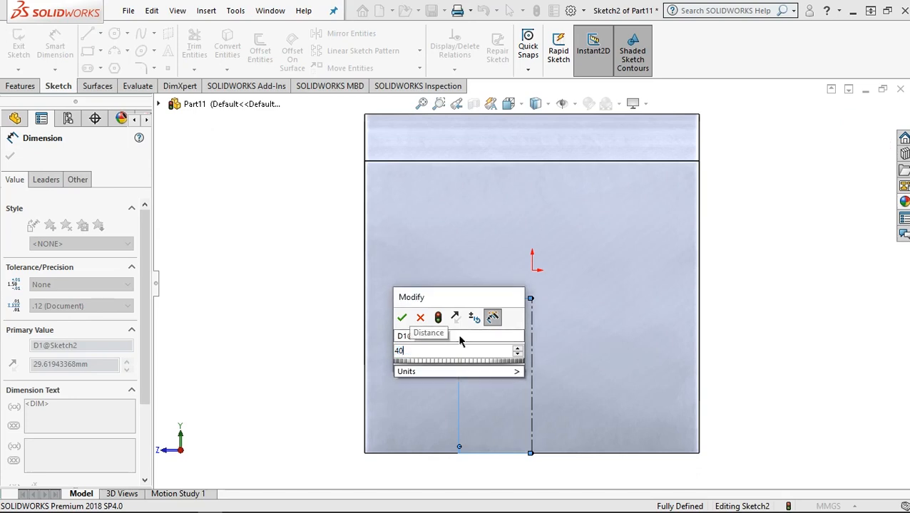
{"action": "left_click", "coordinate": [405, 318]}
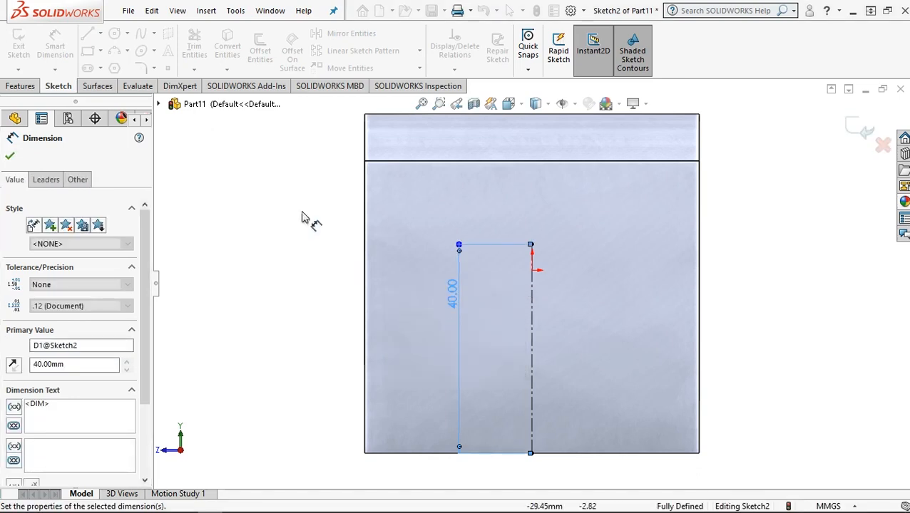
Step: Sketch a horizontal midpoint construction line about 38 mm long, centred on the vertical construction line's upper endpoint
{"action": "left_click", "coordinate": [100, 35]}
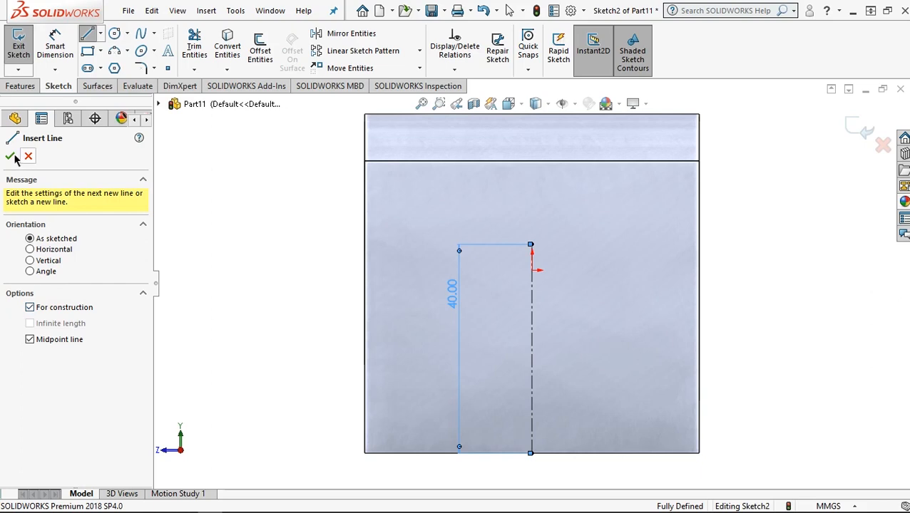
{"action": "left_click", "coordinate": [532, 246]}
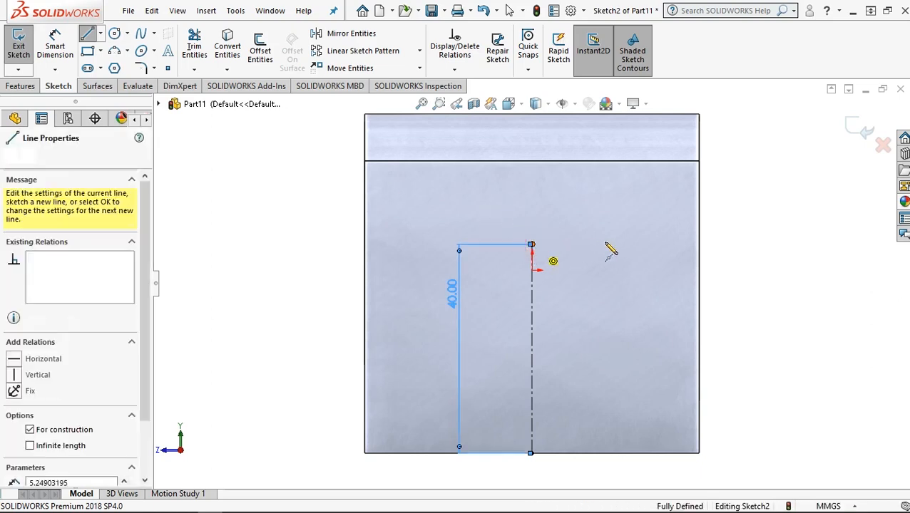
{"action": "left_click", "coordinate": [630, 244]}
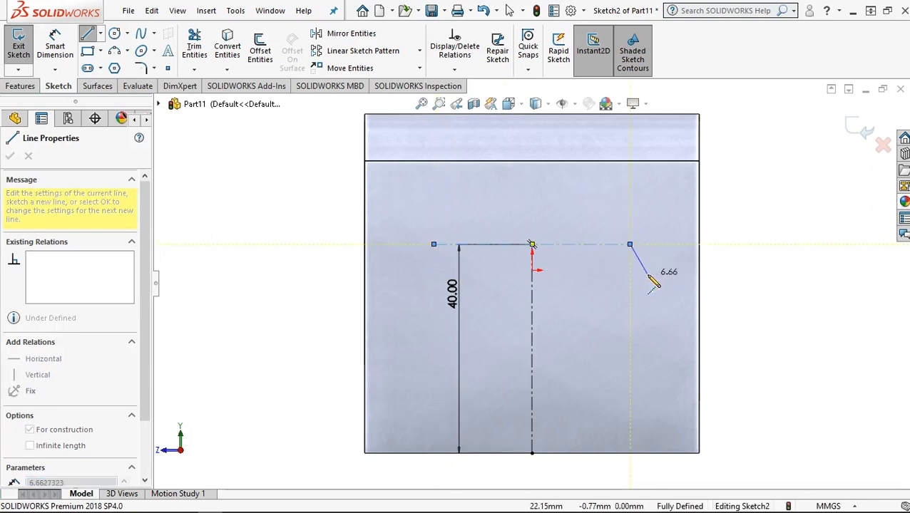
{"action": "right_click", "coordinate": [654, 283]}
{"action": "left_click", "coordinate": [663, 287]}
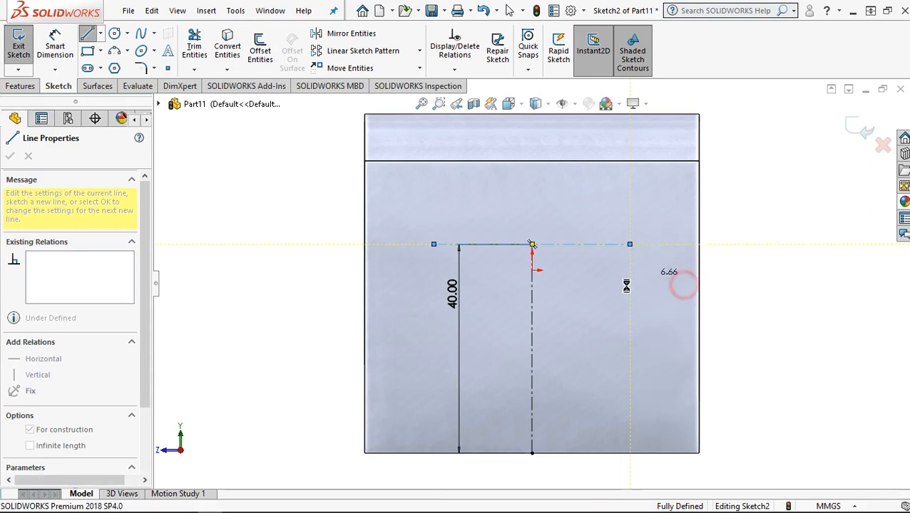
Step: Dimension the distance between the horizontal construction line's endpoints as 32 mm
{"action": "left_click", "coordinate": [51, 47]}
{"action": "left_click", "coordinate": [434, 244]}
{"action": "left_click", "coordinate": [629, 246]}
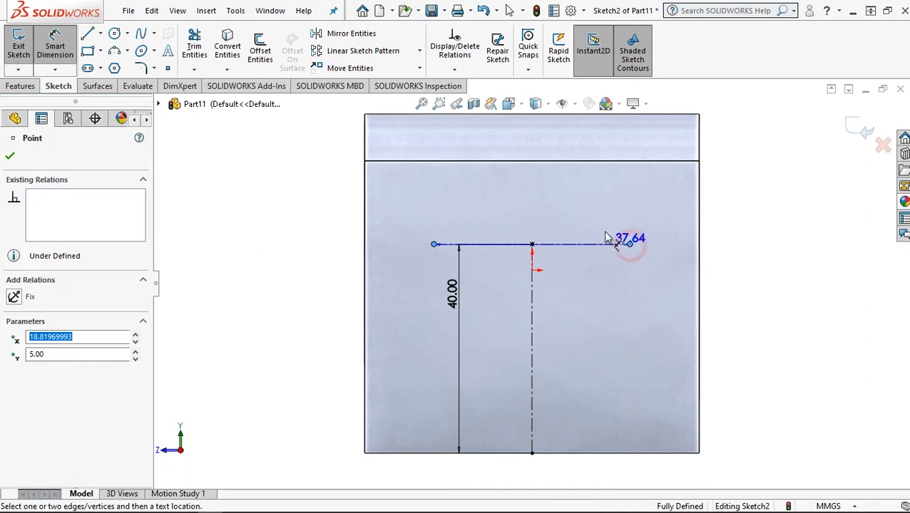
{"action": "left_click", "coordinate": [540, 205]}
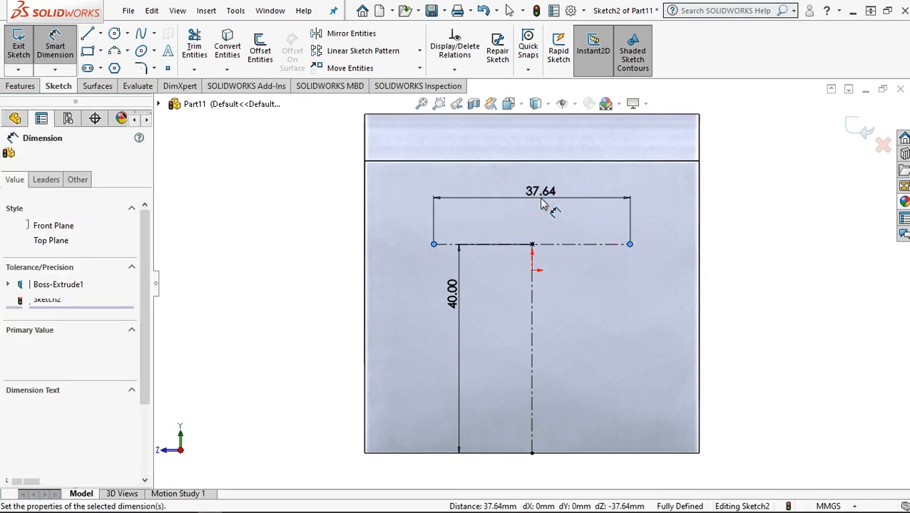
{"action": "type", "text": "32"}
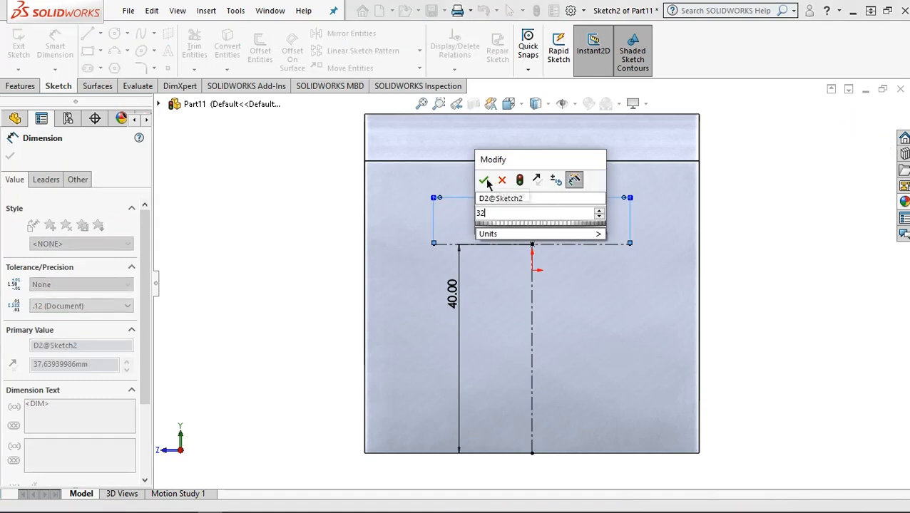
{"action": "left_click", "coordinate": [484, 180]}
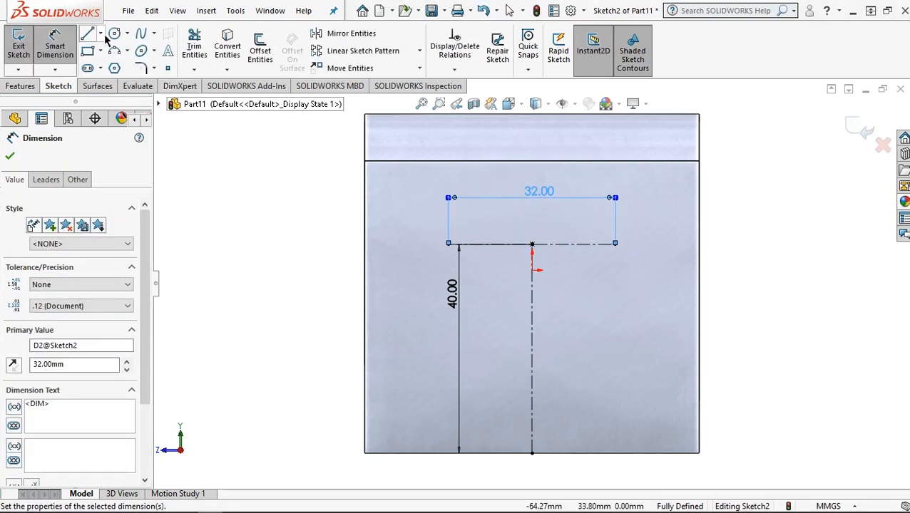
Step: Sketch a straight slot about 10 mm wide with its arc centres on the horizontal construction line's two endpoints
{"action": "left_click", "coordinate": [103, 67]}
{"action": "left_click", "coordinate": [102, 70]}
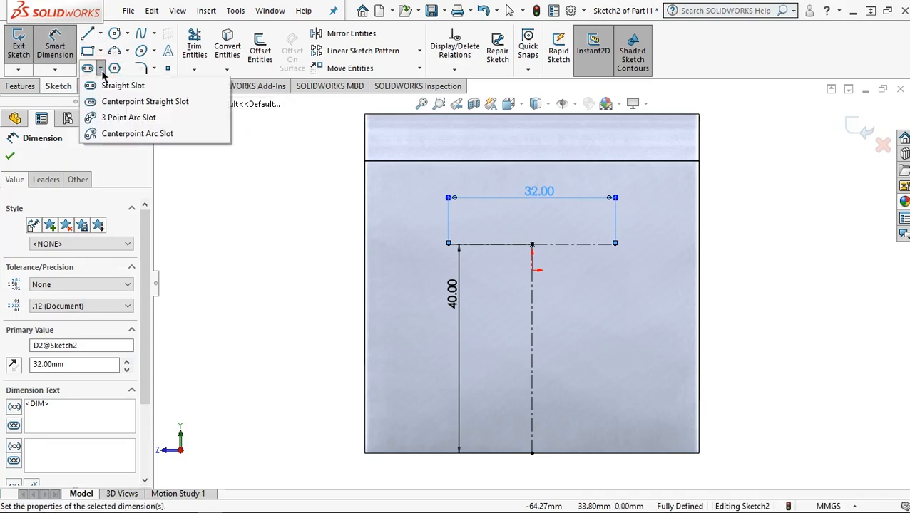
{"action": "left_click", "coordinate": [114, 86]}
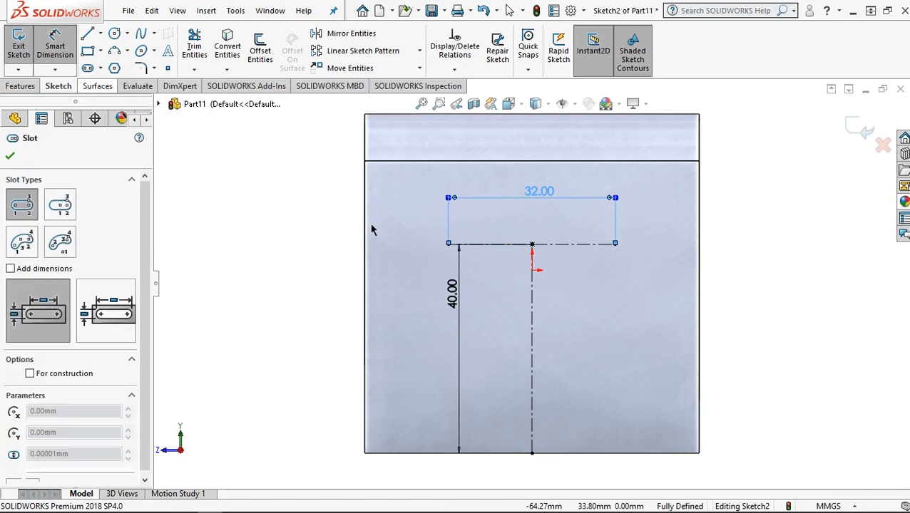
{"action": "left_click", "coordinate": [449, 244]}
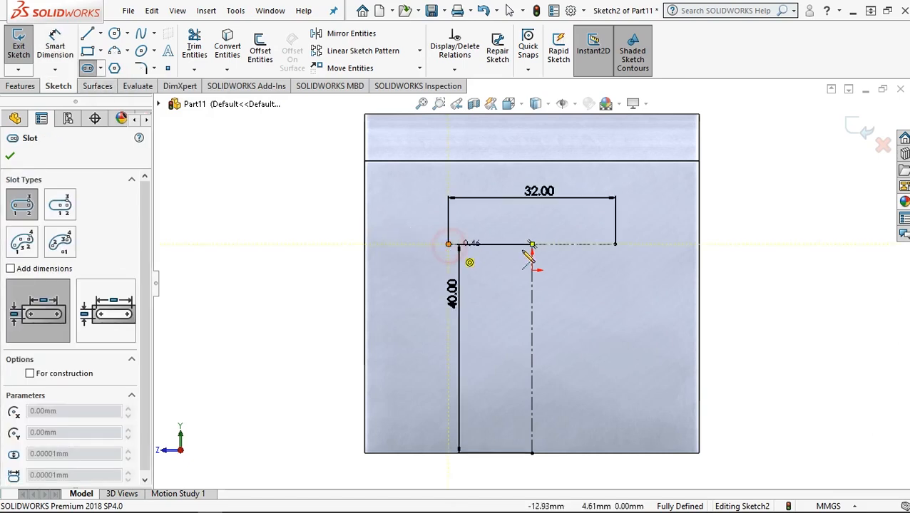
{"action": "left_click", "coordinate": [615, 245]}
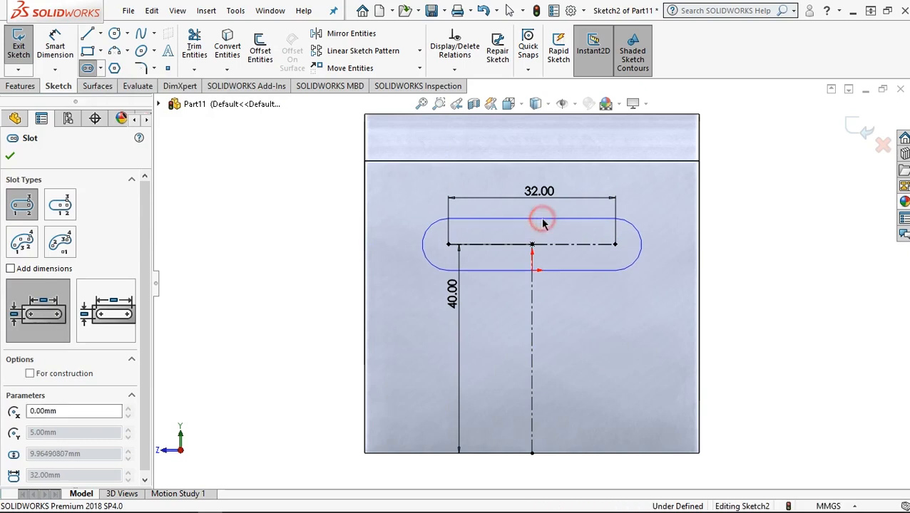
{"action": "left_click", "coordinate": [542, 222]}
Step: Dimension the slot's width as 17.5 mm
{"action": "left_click", "coordinate": [56, 51]}
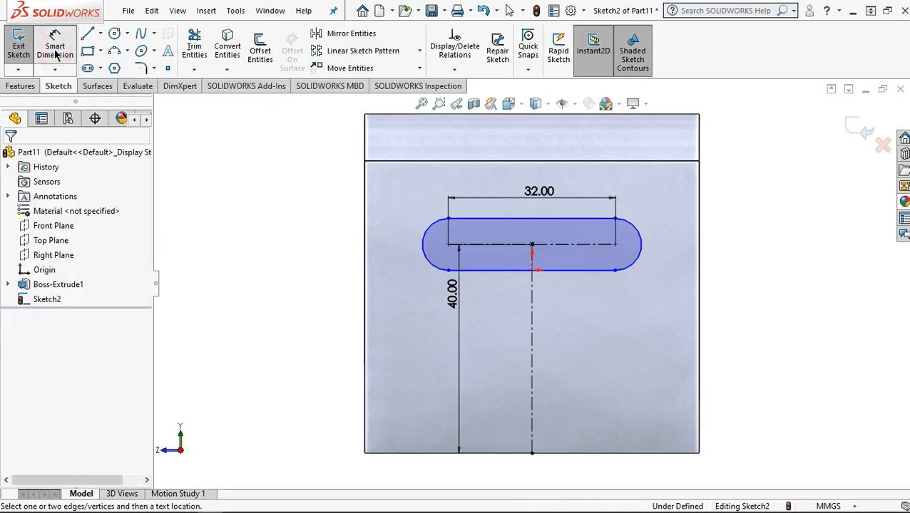
{"action": "left_click", "coordinate": [56, 53]}
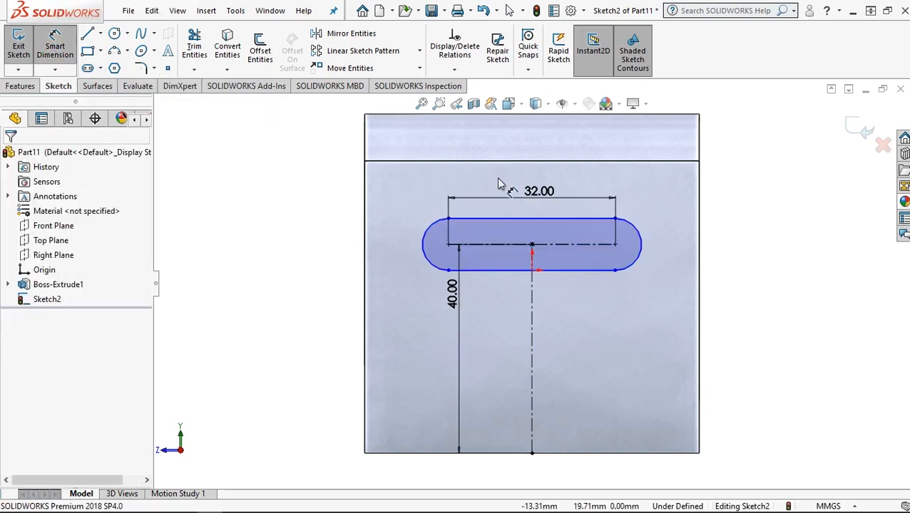
{"action": "left_click", "coordinate": [591, 271]}
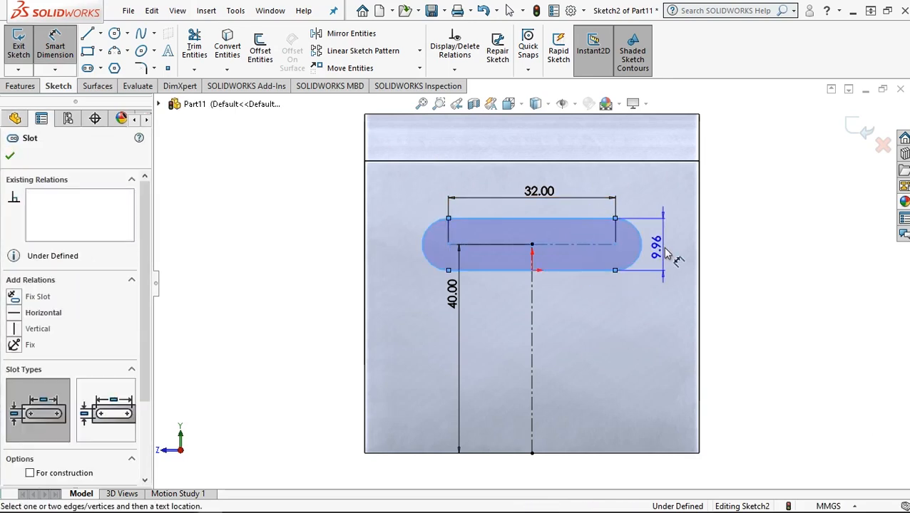
{"action": "left_click", "coordinate": [668, 252]}
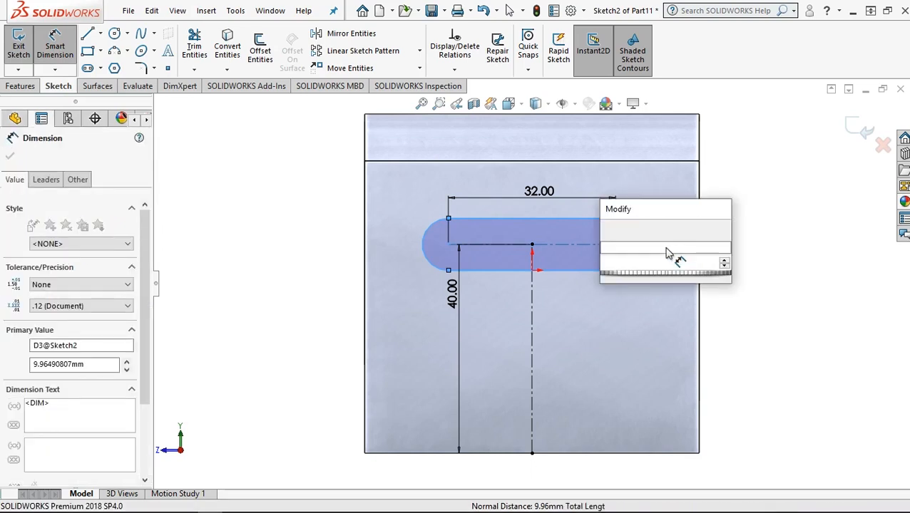
{"action": "type", "text": "17,5"}
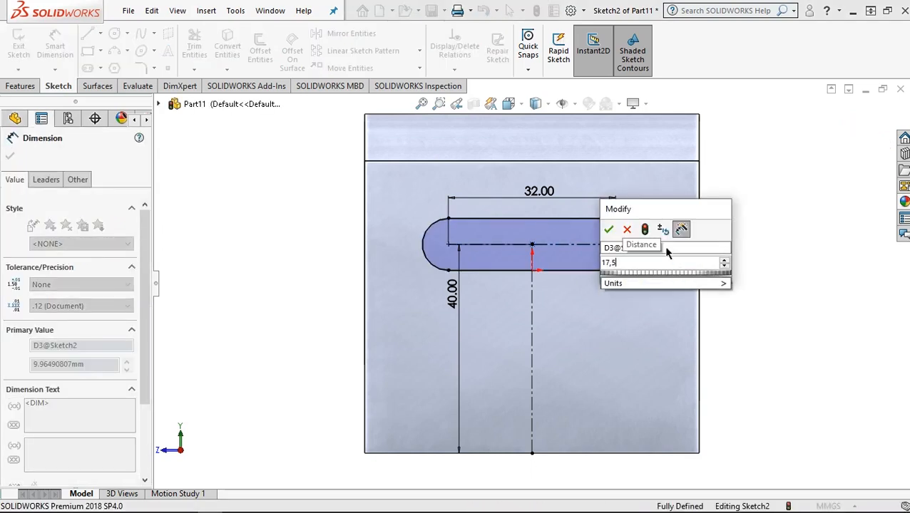
{"action": "left_click", "coordinate": [626, 229]}
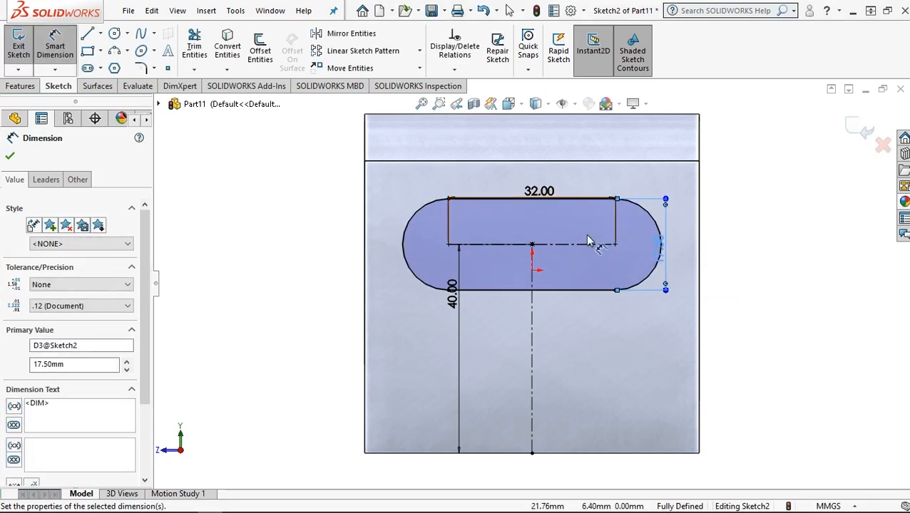
{"action": "left_click", "coordinate": [13, 156]}
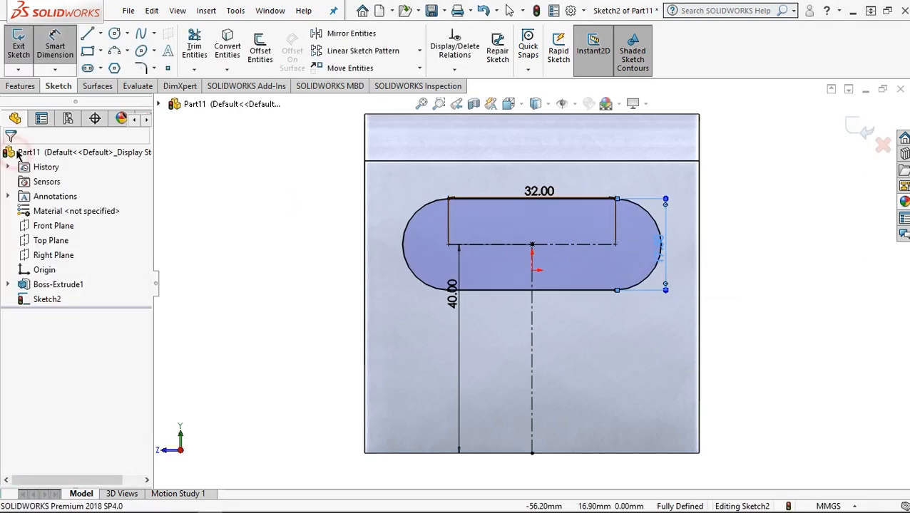
Step: Cut-extrude the slot profile using Up To Surface, ending at the upright flange's inner face
{"action": "left_click", "coordinate": [28, 87]}
{"action": "left_click", "coordinate": [198, 45]}
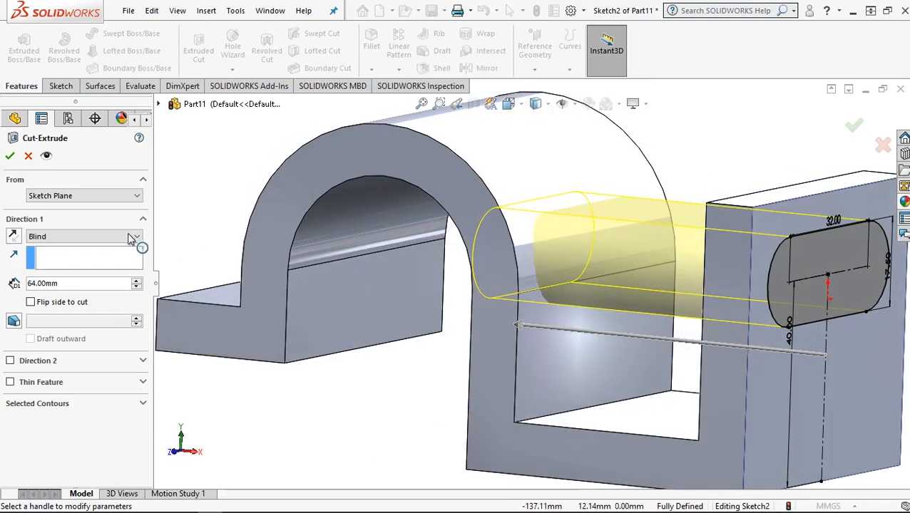
{"action": "left_click", "coordinate": [109, 236]}
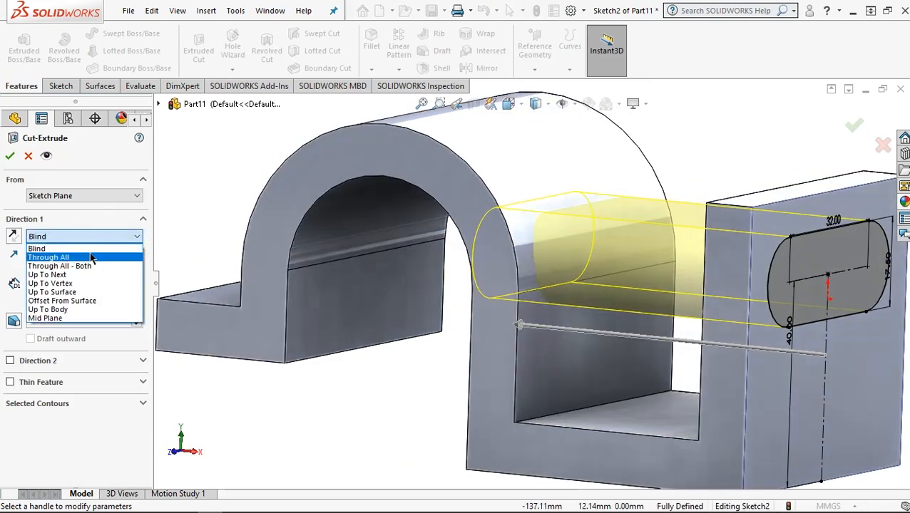
{"action": "left_click", "coordinate": [78, 292]}
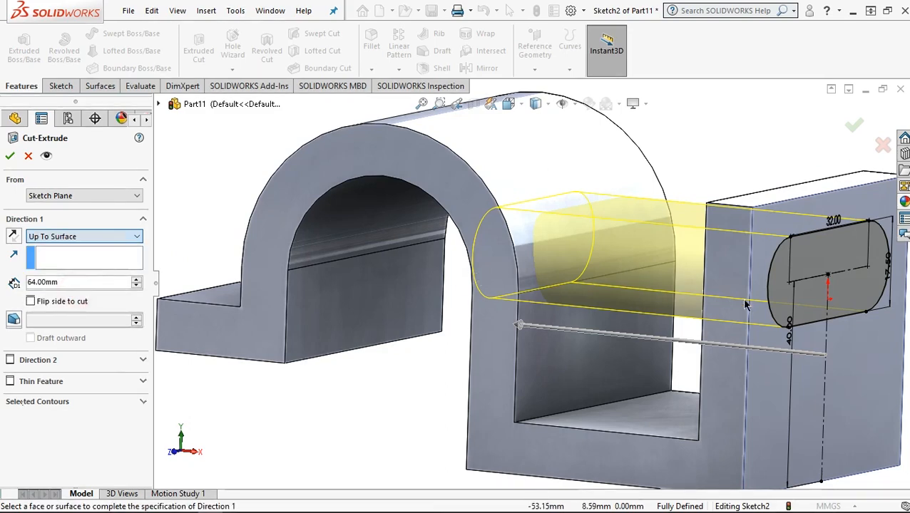
{"action": "middle_click_drag", "start_coordinate": [756, 308], "coordinate": [798, 306]}
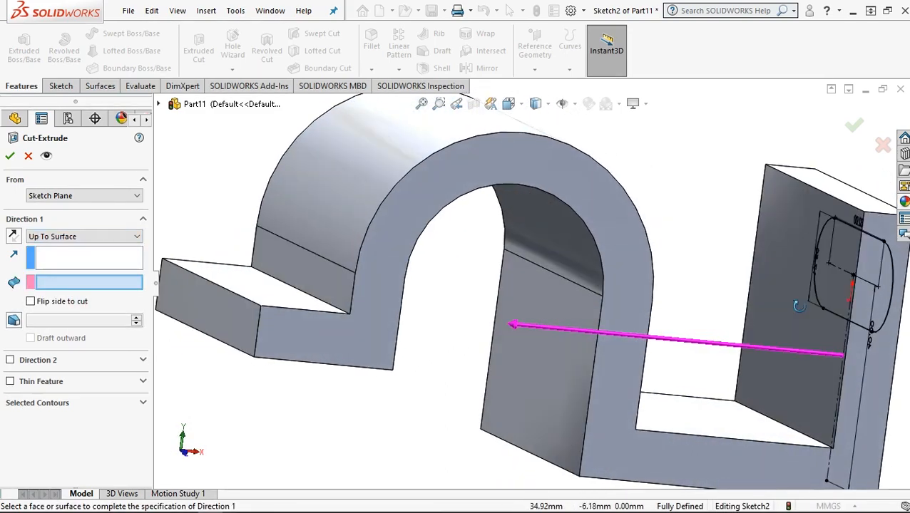
{"action": "left_click", "coordinate": [789, 279]}
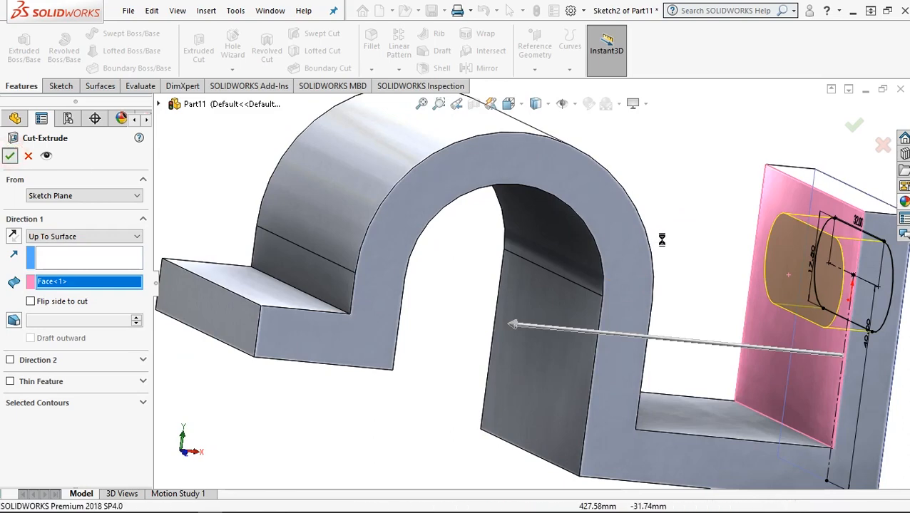
{"action": "key", "text": "Return"}
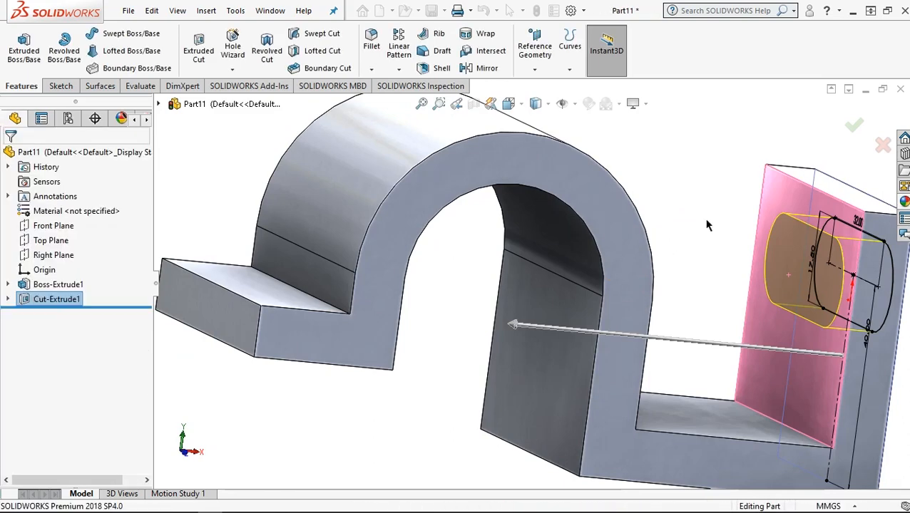
Step: Fillet the two short upper corner edges of the upright flange with a 16 mm radius
{"action": "key", "text": "f"}
{"action": "middle_click_drag", "start_coordinate": [775, 273], "coordinate": [732, 253]}
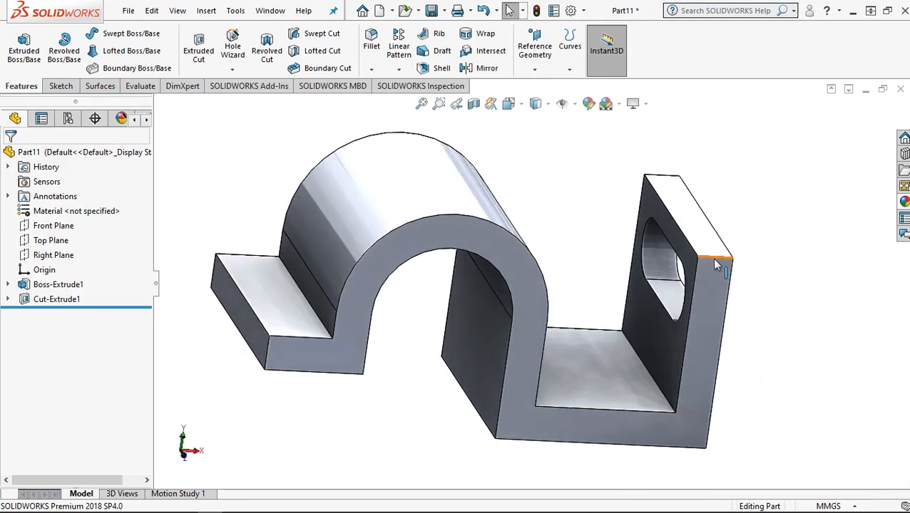
{"action": "left_click", "coordinate": [713, 258]}
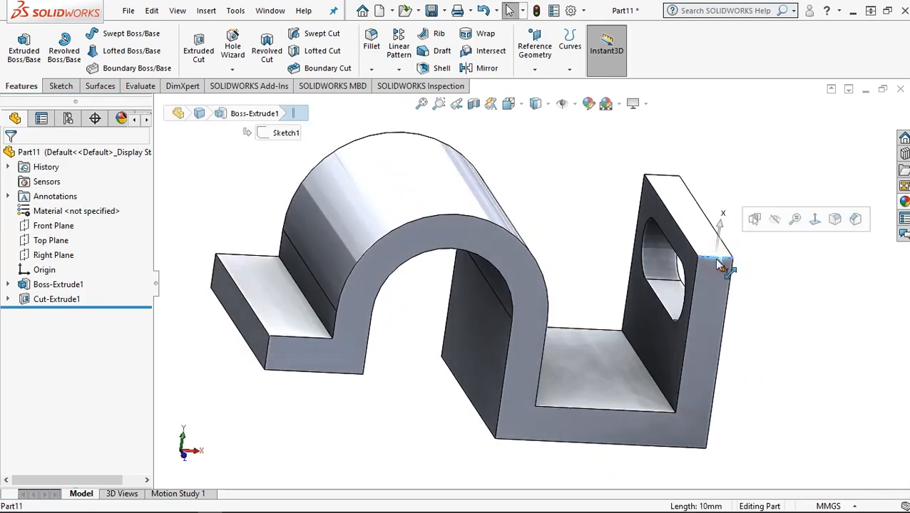
{"action": "left_click", "coordinate": [659, 177], "text": "ctrl"}
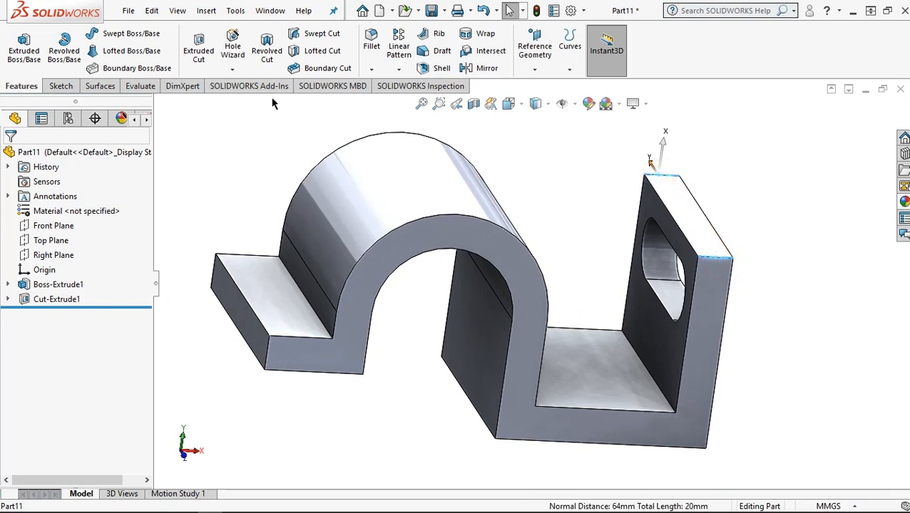
{"action": "left_click", "coordinate": [380, 52]}
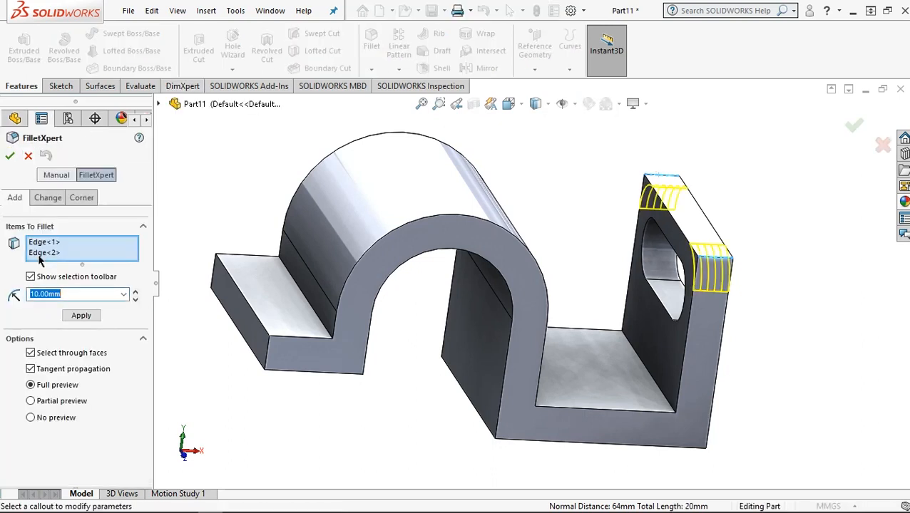
{"action": "left_click", "coordinate": [80, 294]}
{"action": "type", "text": "16"}
{"action": "left_click", "coordinate": [202, 214]}
{"action": "left_click", "coordinate": [9, 156]}
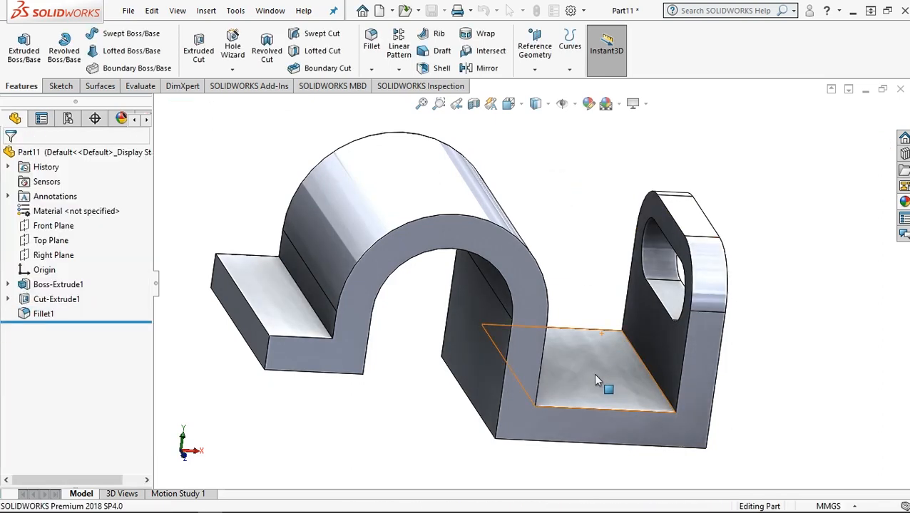
Step: Start a sketch on the flat base face between arch and upright flange and draw a circle about 10 mm in diameter
{"action": "left_click", "coordinate": [596, 378]}
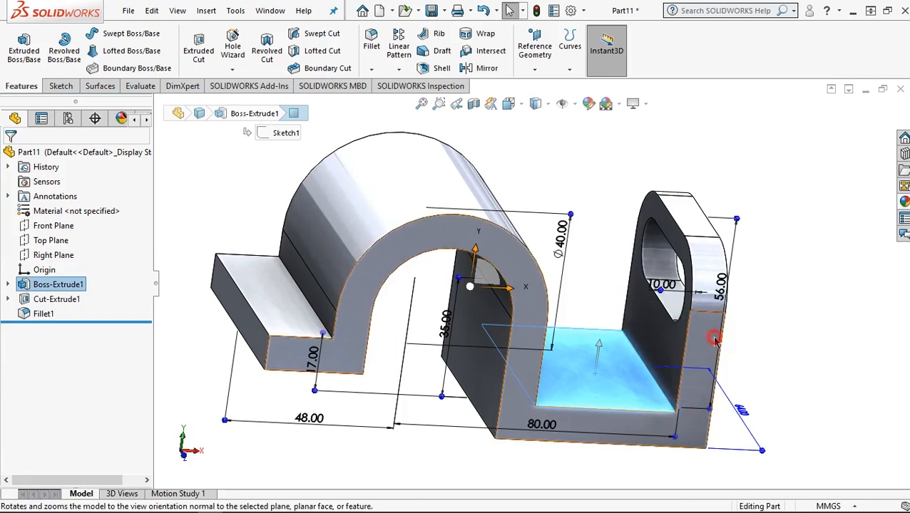
{"action": "left_click", "coordinate": [715, 339]}
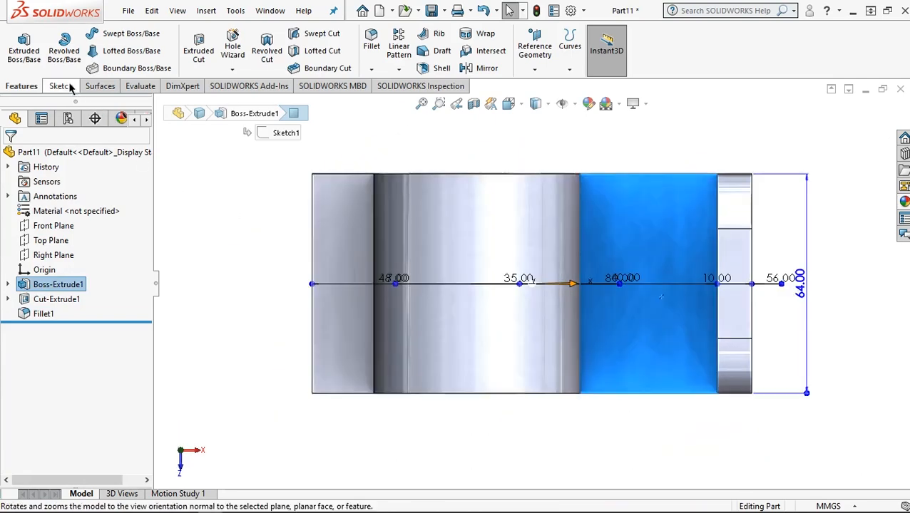
{"action": "left_click", "coordinate": [61, 86]}
{"action": "left_click", "coordinate": [115, 35]}
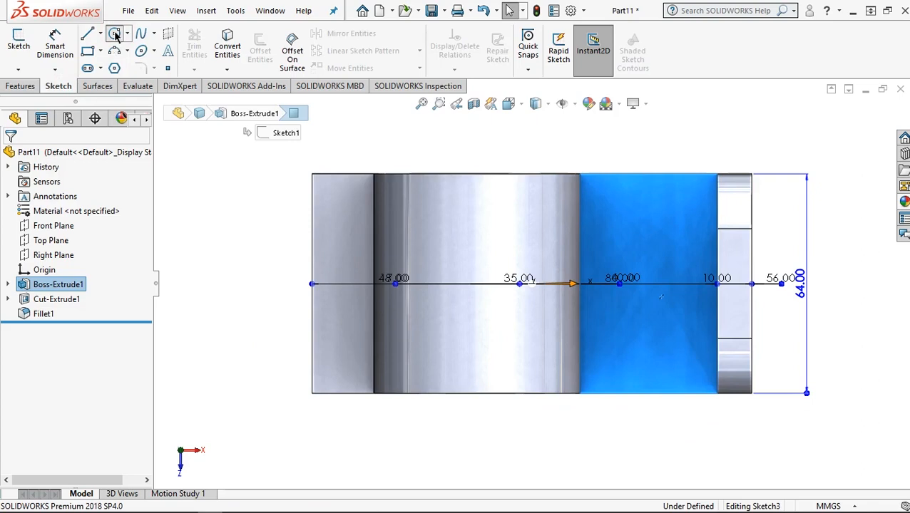
{"action": "left_click", "coordinate": [643, 313]}
{"action": "left_click", "coordinate": [655, 328]}
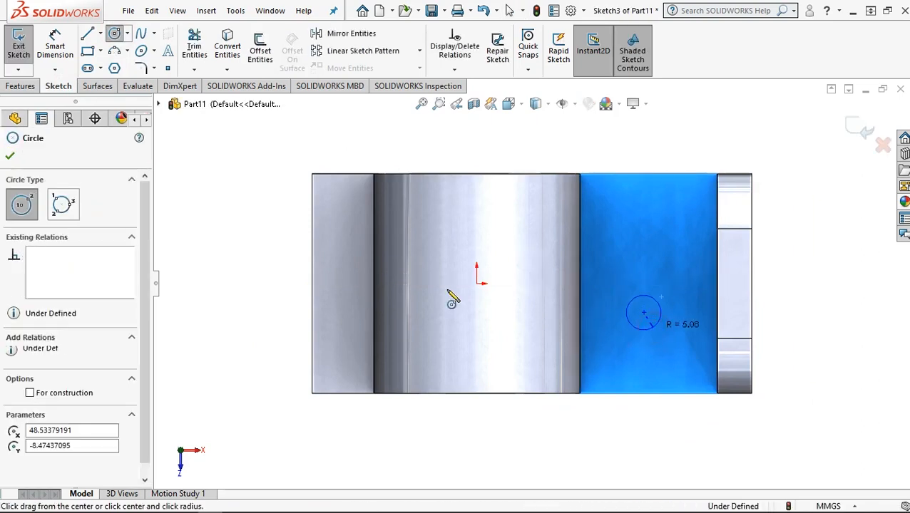
Step: Dimension the circle's diameter as 10 mm
{"action": "left_click", "coordinate": [55, 46]}
{"action": "left_click", "coordinate": [633, 301]}
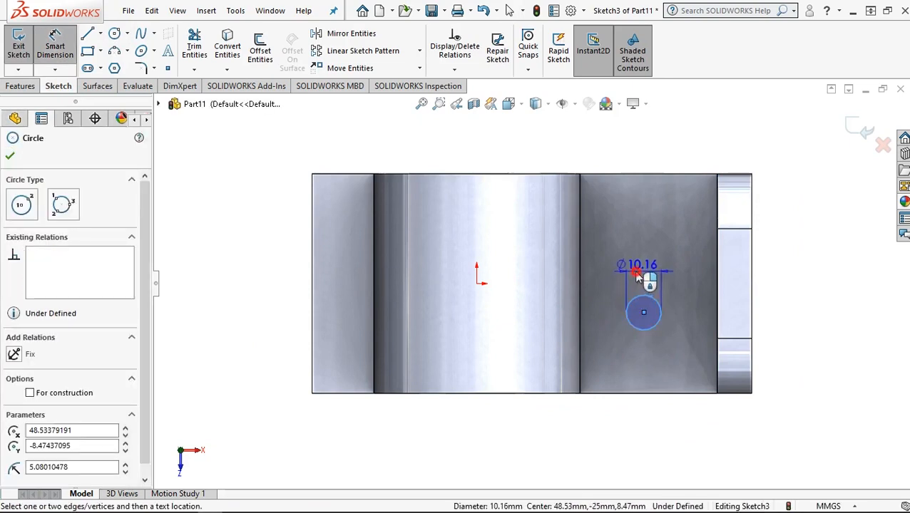
{"action": "left_click", "coordinate": [637, 275]}
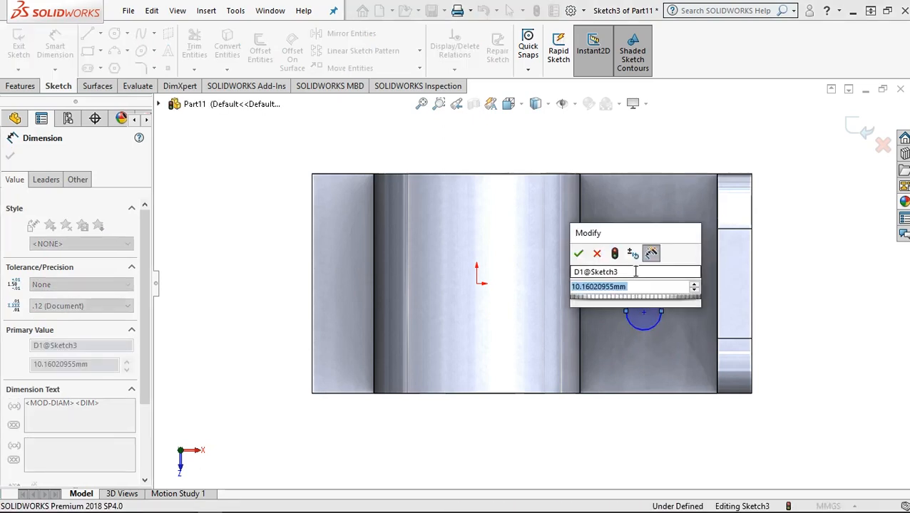
{"action": "type", "text": "10"}
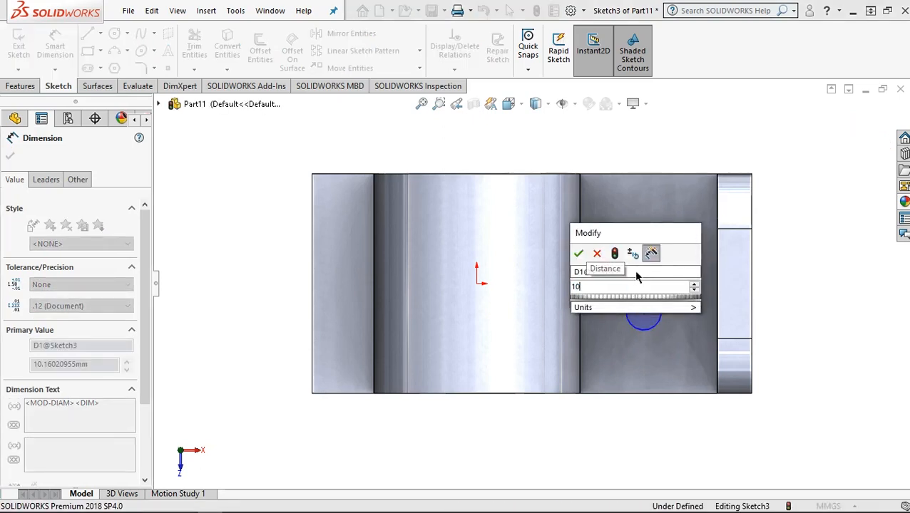
{"action": "left_click", "coordinate": [579, 254]}
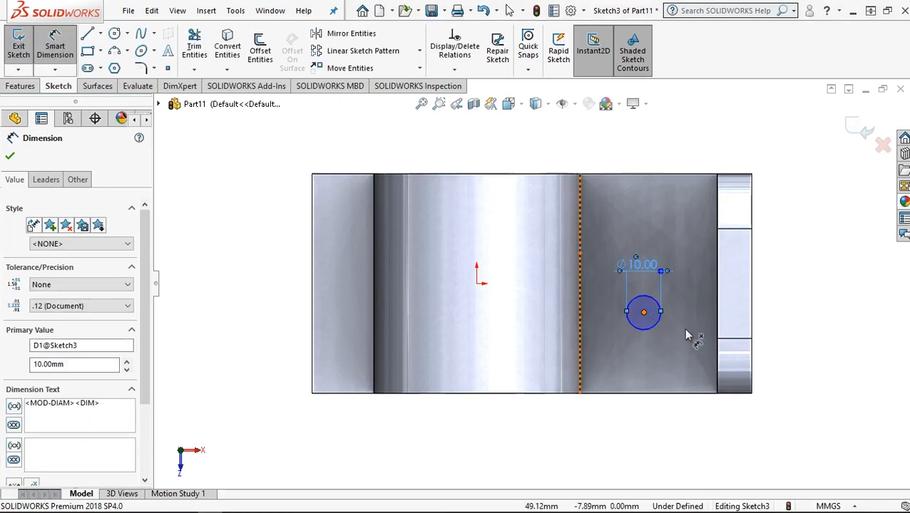
Step: Dimension the circle's centre 30 mm from the upright flange's outer edge
{"action": "left_click", "coordinate": [744, 337]}
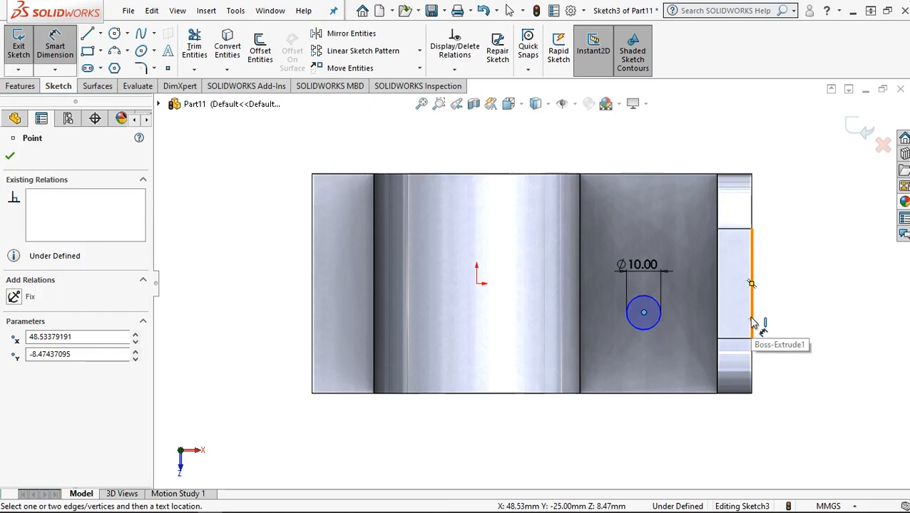
{"action": "left_click", "coordinate": [752, 323]}
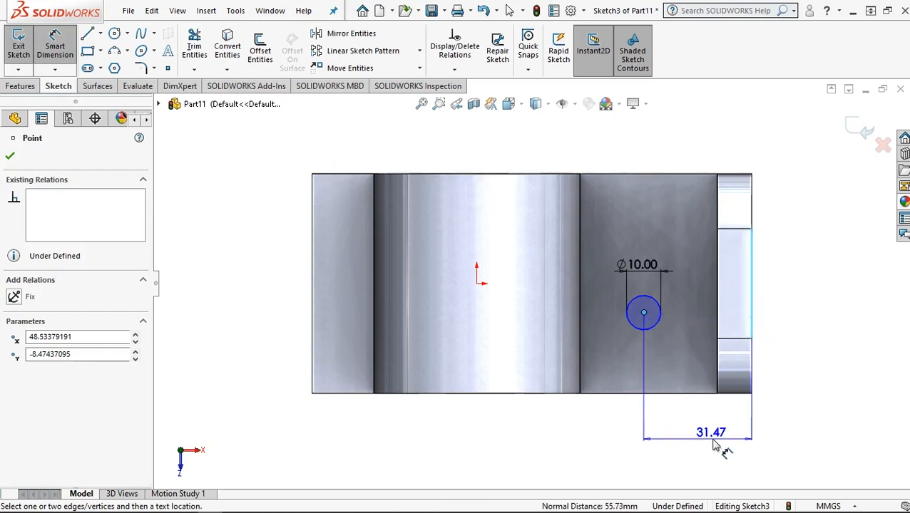
{"action": "left_click", "coordinate": [715, 443]}
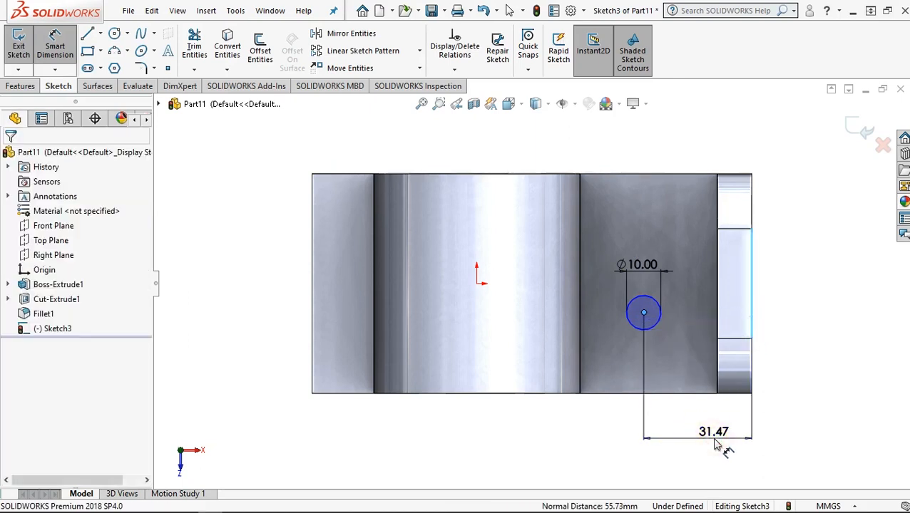
{"action": "double_click", "coordinate": [713, 433]}
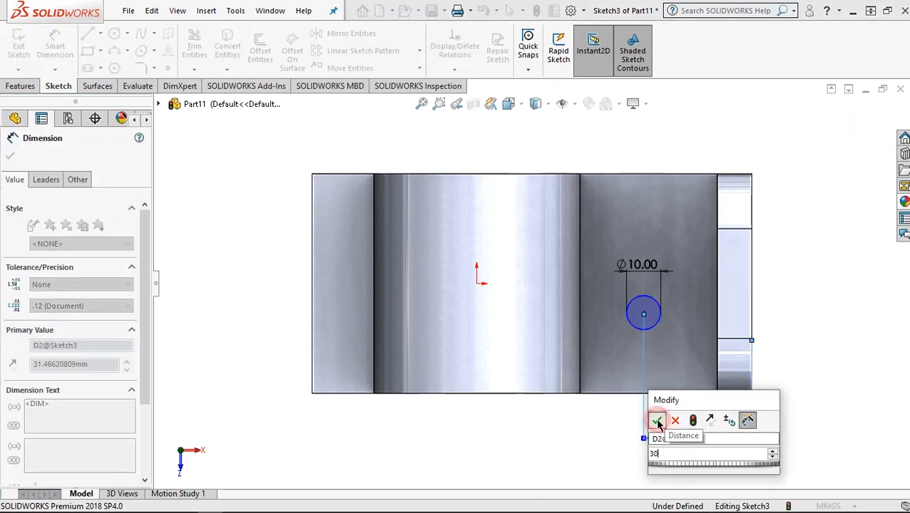
{"action": "left_click", "coordinate": [656, 420]}
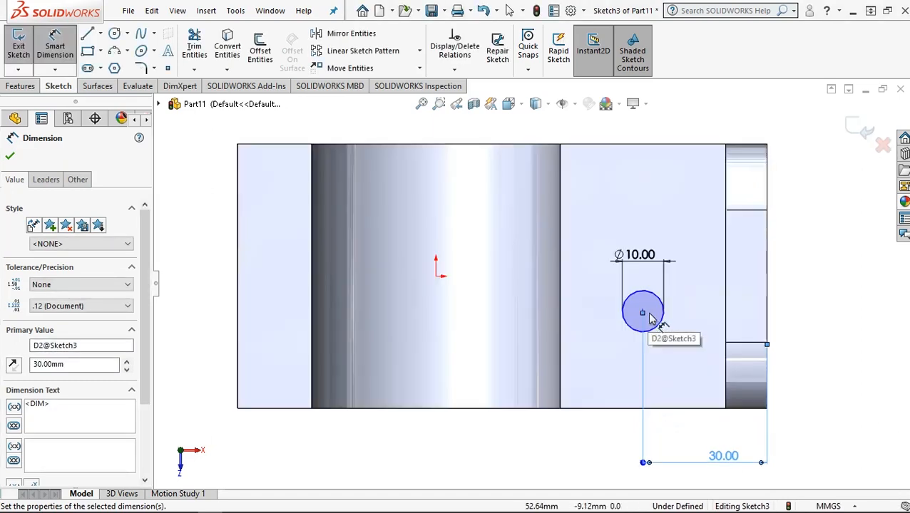
Step: Dimension the circle's centre 13 mm from the base face's nearer side edge
{"action": "scroll", "coordinate": [646, 315], "scroll_direction": "down", "scroll_amount": 3}
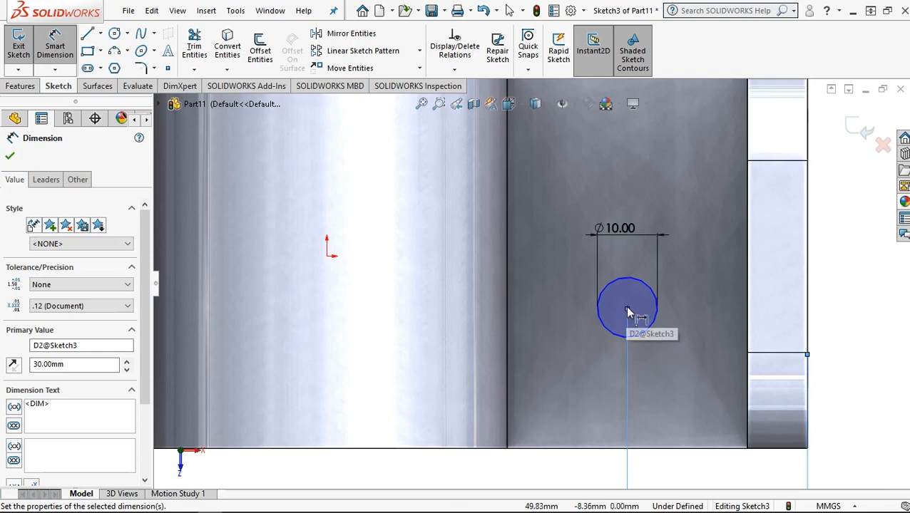
{"action": "left_click", "coordinate": [607, 449]}
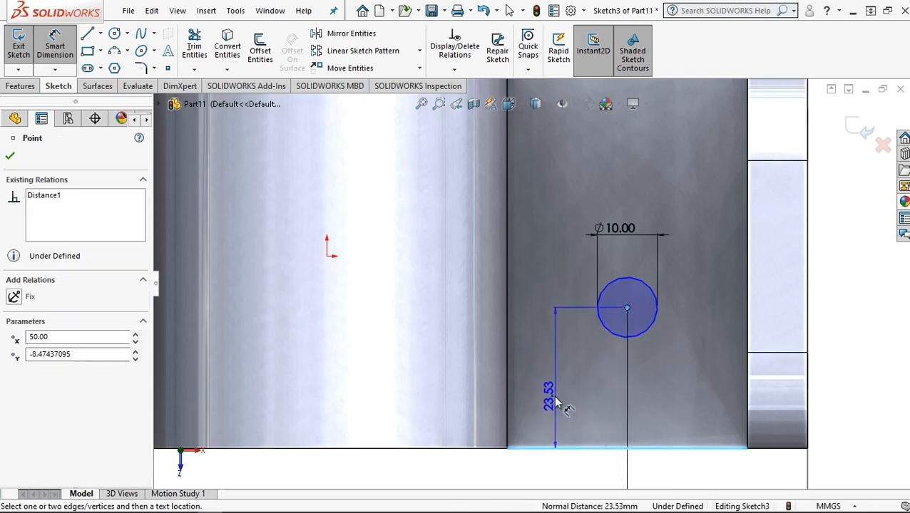
{"action": "left_click", "coordinate": [557, 403]}
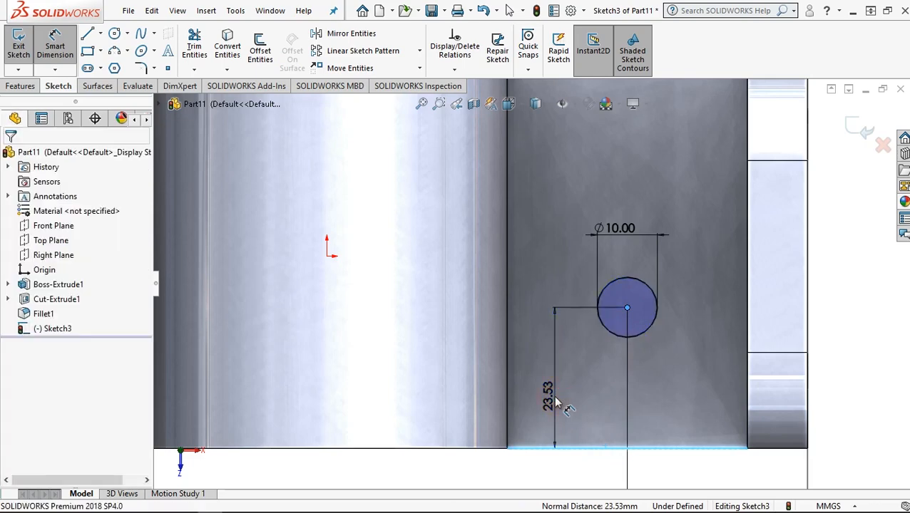
{"action": "double_click", "coordinate": [556, 404]}
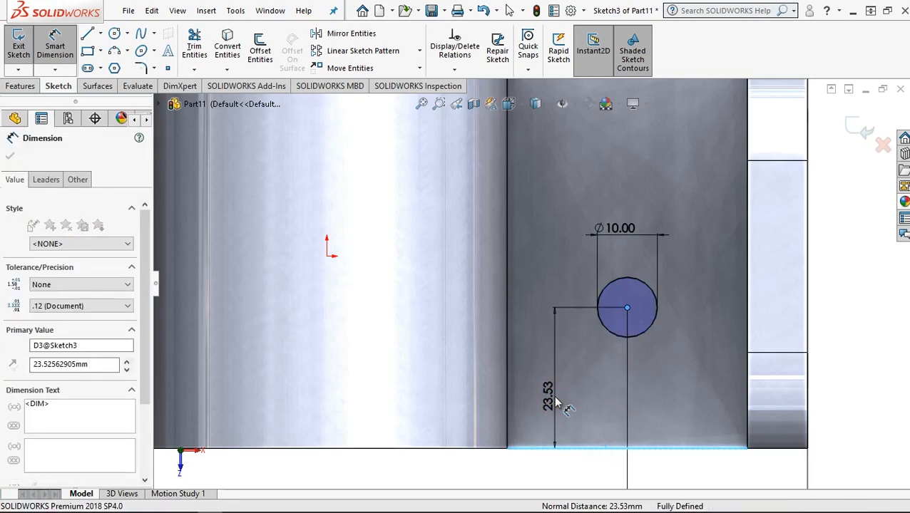
{"action": "type", "text": "13"}
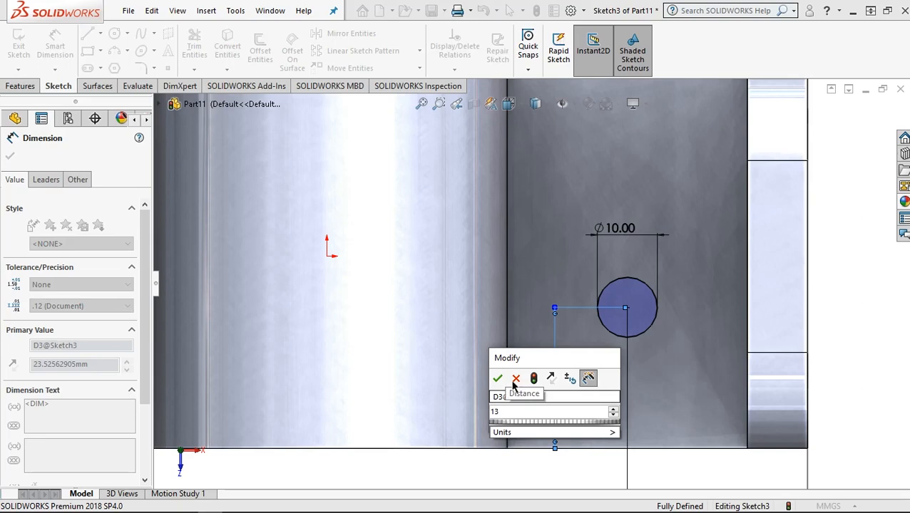
{"action": "left_click", "coordinate": [497, 378]}
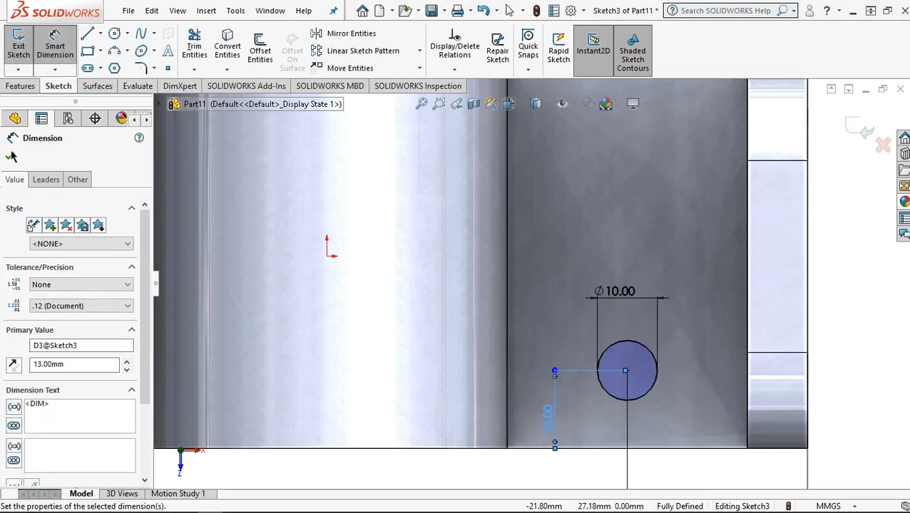
{"action": "left_click", "coordinate": [10, 156]}
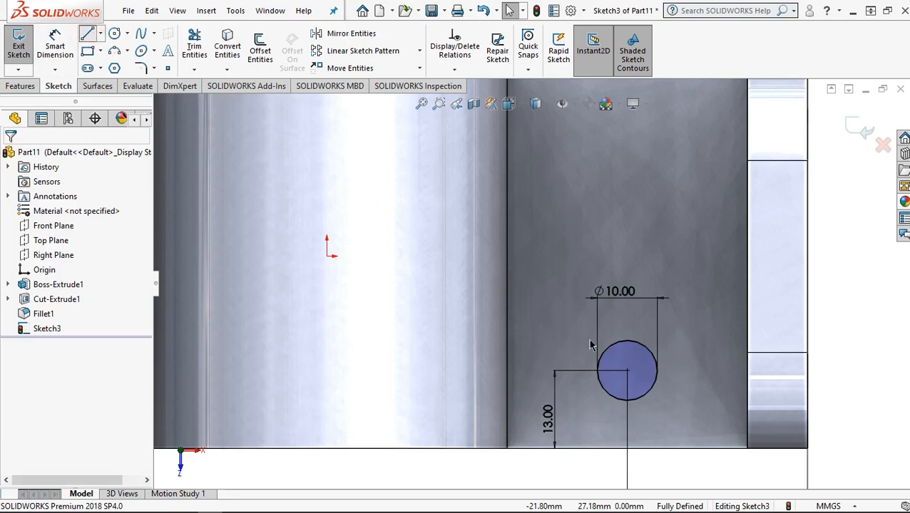
Step: Sketch a three-line open outline from one side quadrant of the circle to the base edge, 10 mm along it, and back to the opposite quadrant
{"action": "key", "text": "l"}
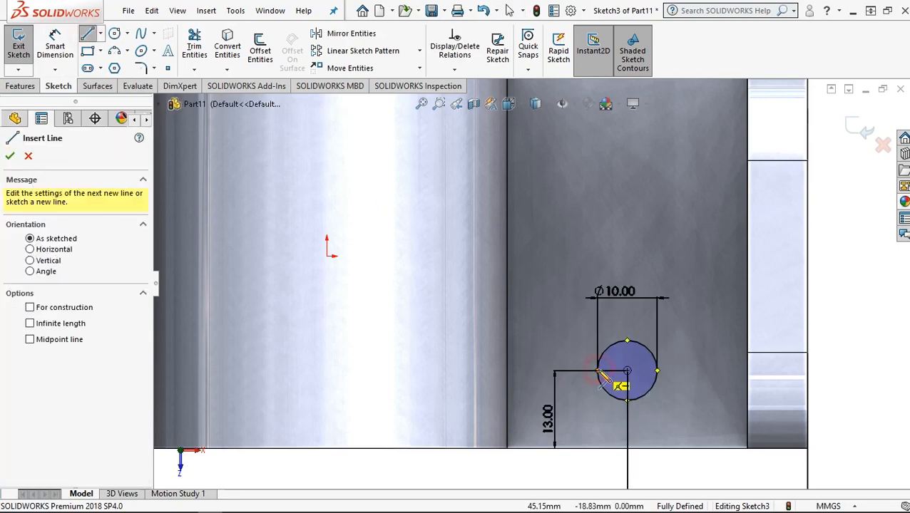
{"action": "left_click", "coordinate": [597, 371]}
{"action": "left_click", "coordinate": [598, 448]}
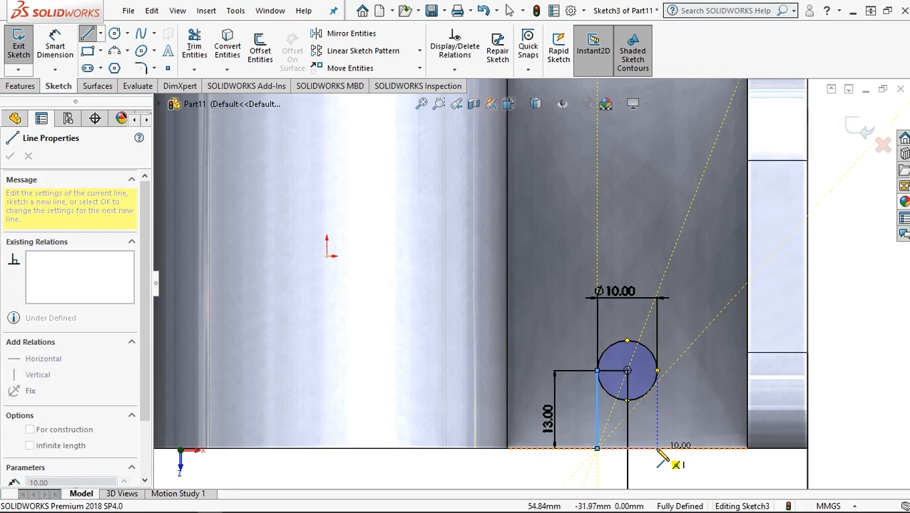
{"action": "left_click", "coordinate": [657, 448]}
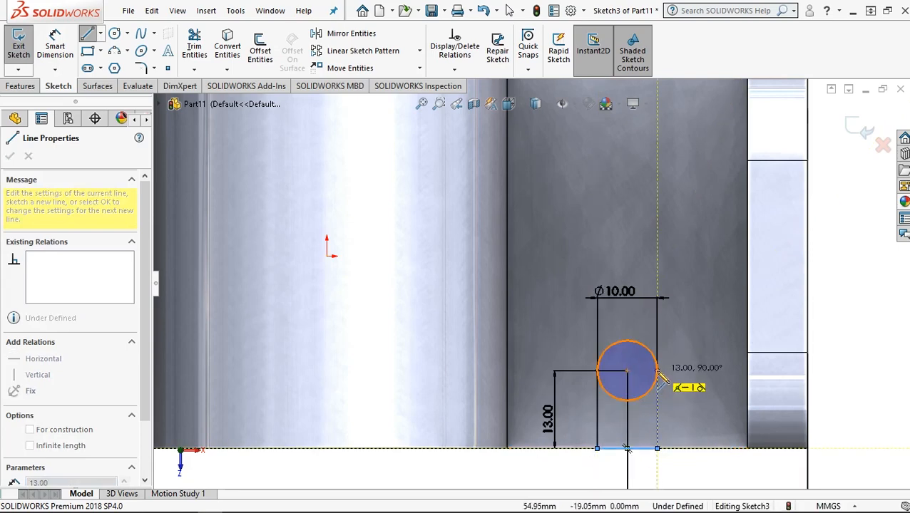
{"action": "left_click", "coordinate": [656, 371]}
{"action": "right_click", "coordinate": [690, 332]}
{"action": "left_click", "coordinate": [696, 332]}
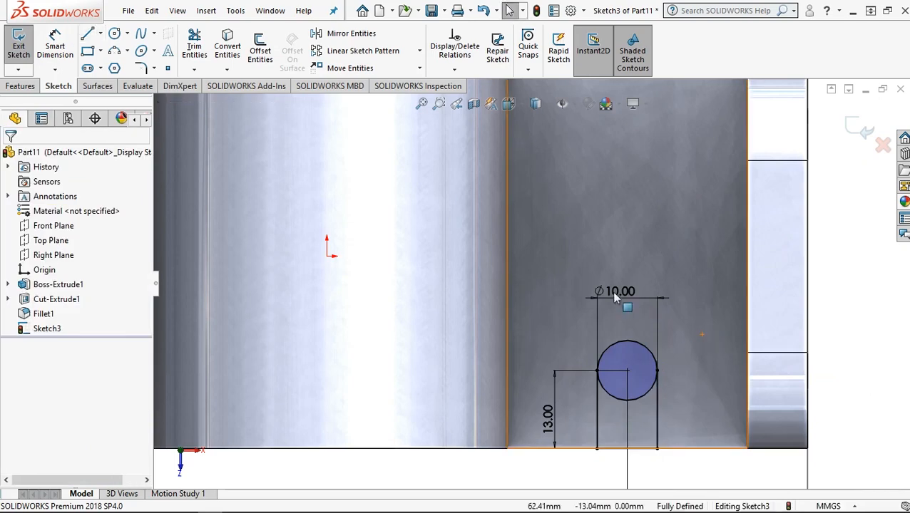
Step: Trim away the circle's lower half to leave one closed, round-ended slot profile open to the base edge
{"action": "left_click", "coordinate": [194, 46]}
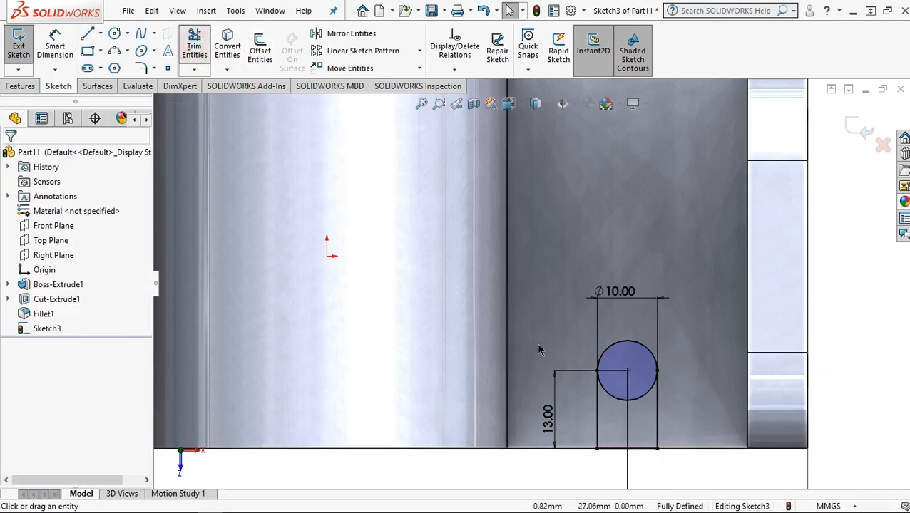
{"action": "left_click", "coordinate": [621, 398]}
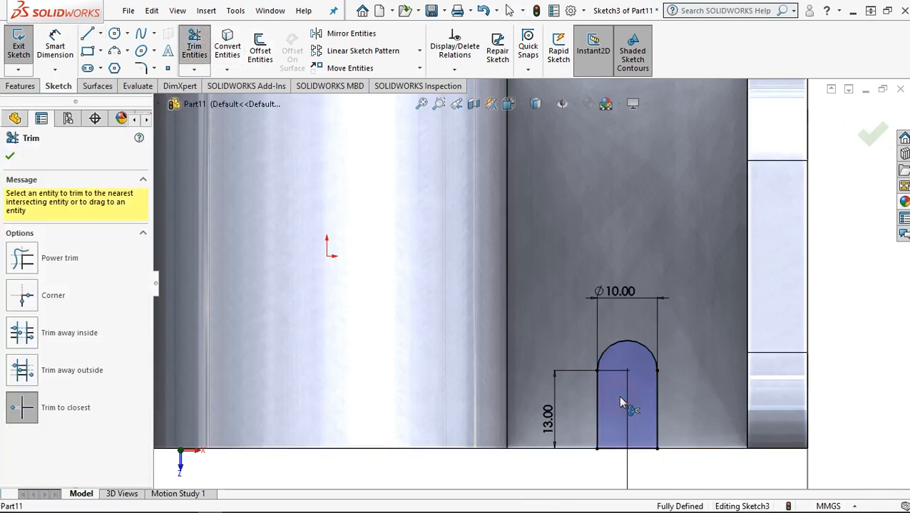
{"action": "left_click", "coordinate": [13, 155]}
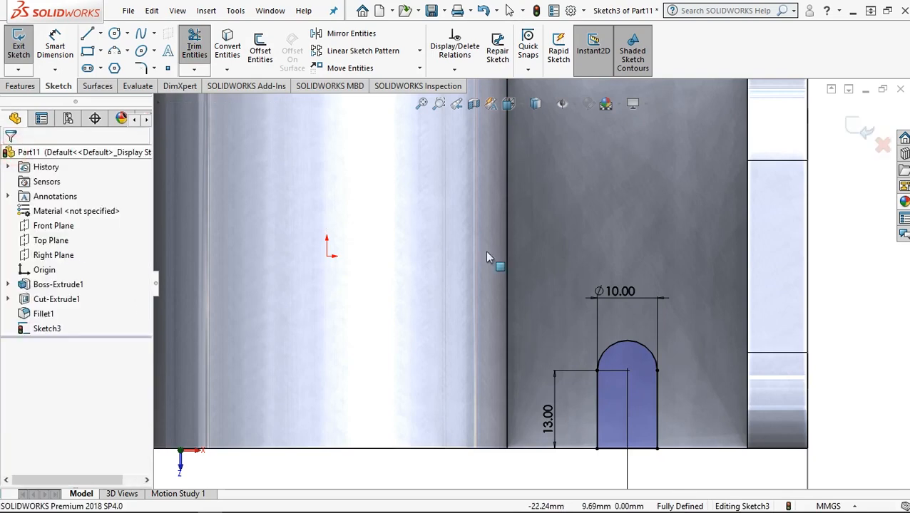
Step: Cut-extrude the slot profile through the flat base as a blind cut 64 mm deep
{"action": "scroll", "coordinate": [530, 276], "scroll_direction": "up", "scroll_amount": 2}
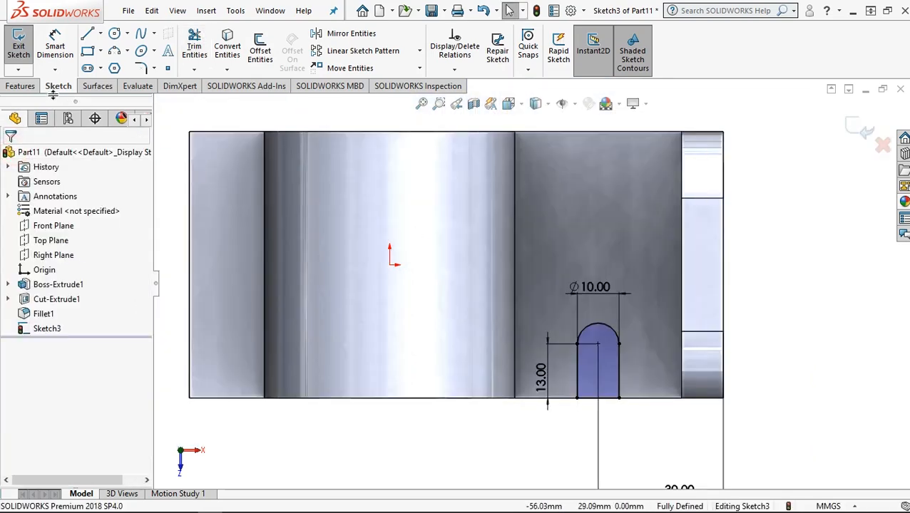
{"action": "left_click", "coordinate": [21, 87]}
{"action": "left_click", "coordinate": [197, 46]}
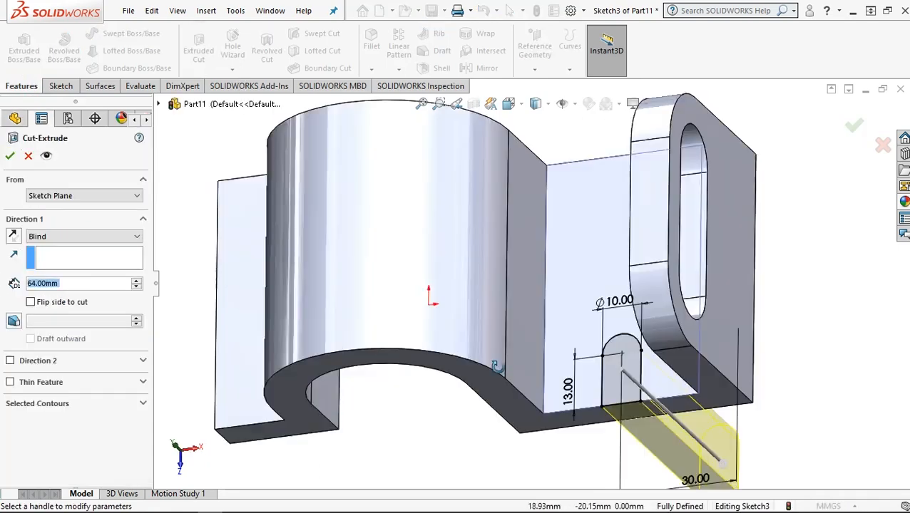
{"action": "middle_click_drag", "start_coordinate": [497, 367], "coordinate": [497, 341]}
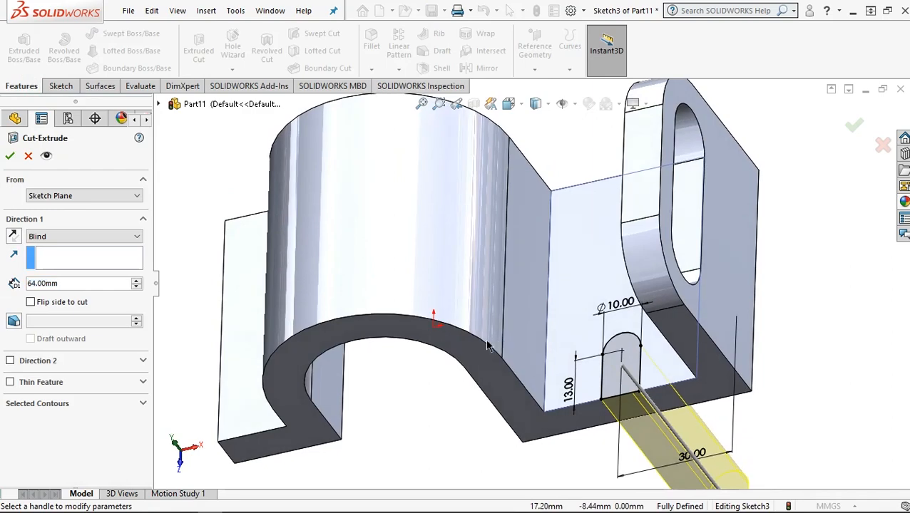
{"action": "left_click", "coordinate": [10, 156]}
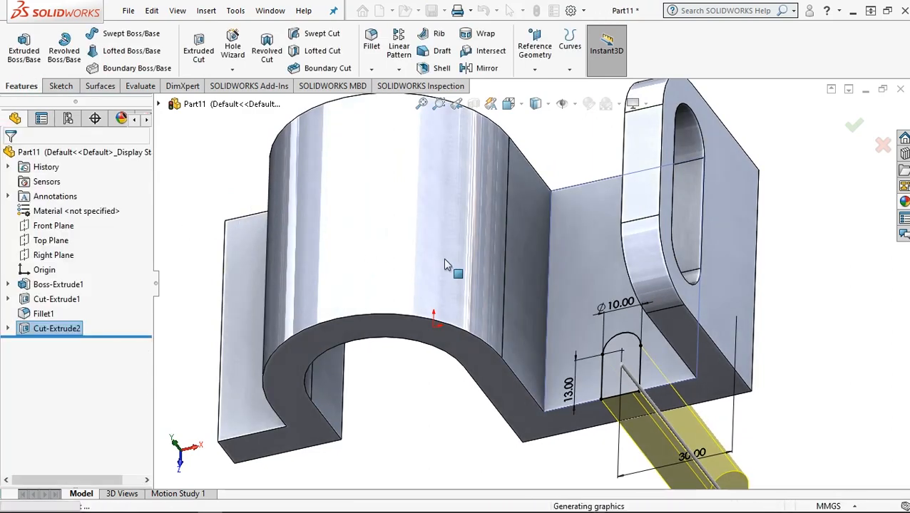
{"action": "middle_click_drag", "start_coordinate": [445, 265], "coordinate": [480, 256]}
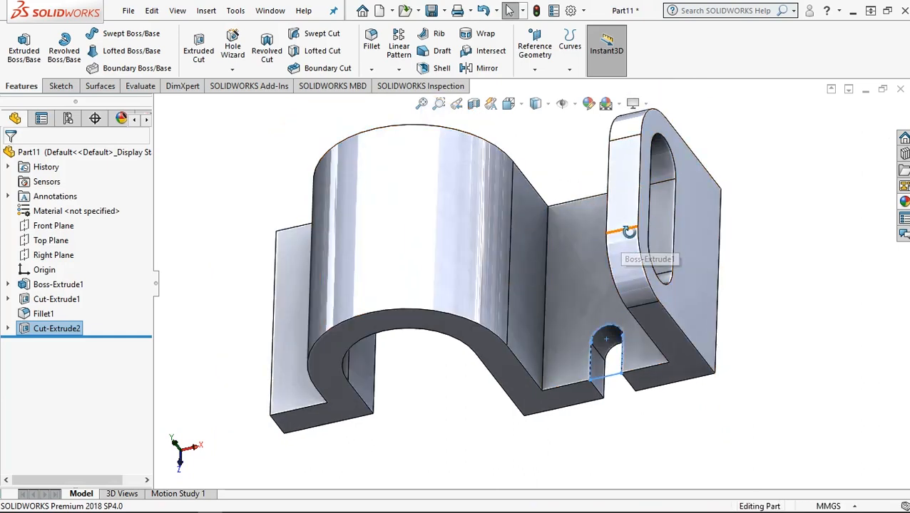
Step: Mirror the open-ended slot cut about the Front Plane to the opposite edge of the base
{"action": "middle_click_drag", "start_coordinate": [629, 239], "coordinate": [631, 232]}
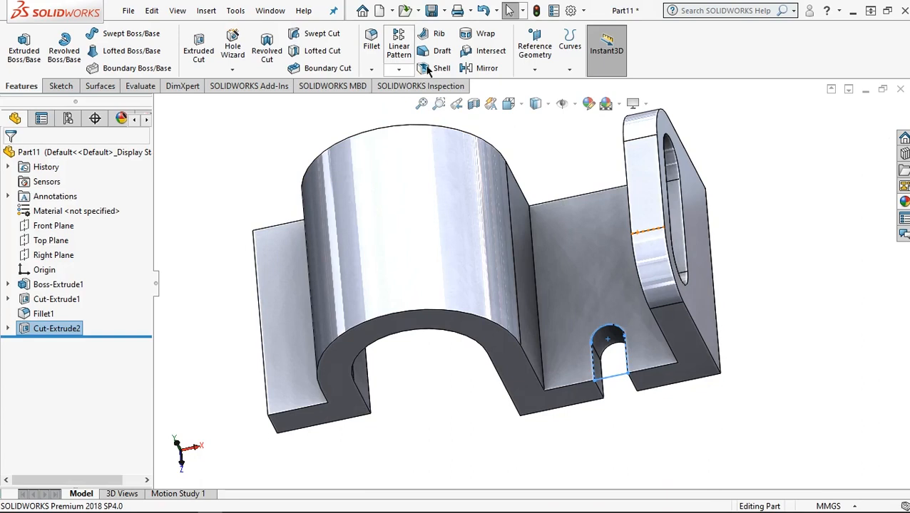
{"action": "left_click", "coordinate": [468, 68]}
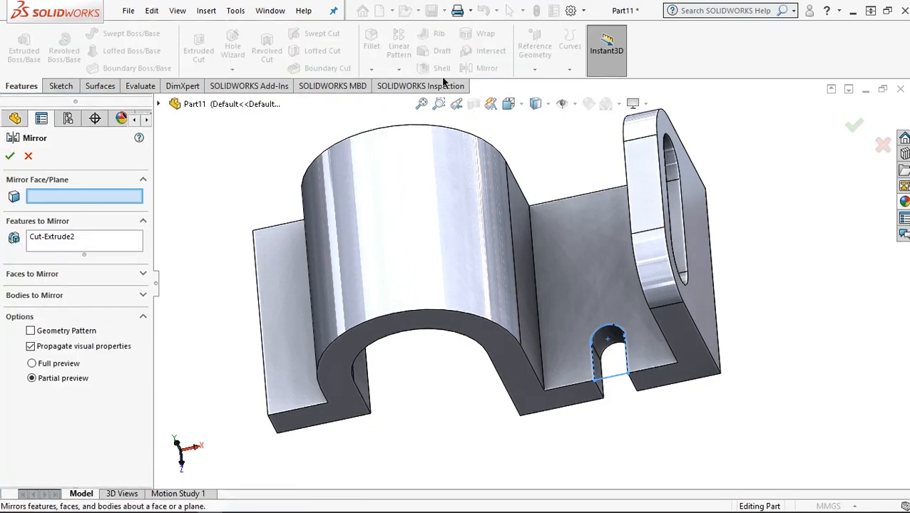
{"action": "left_click", "coordinate": [159, 104]}
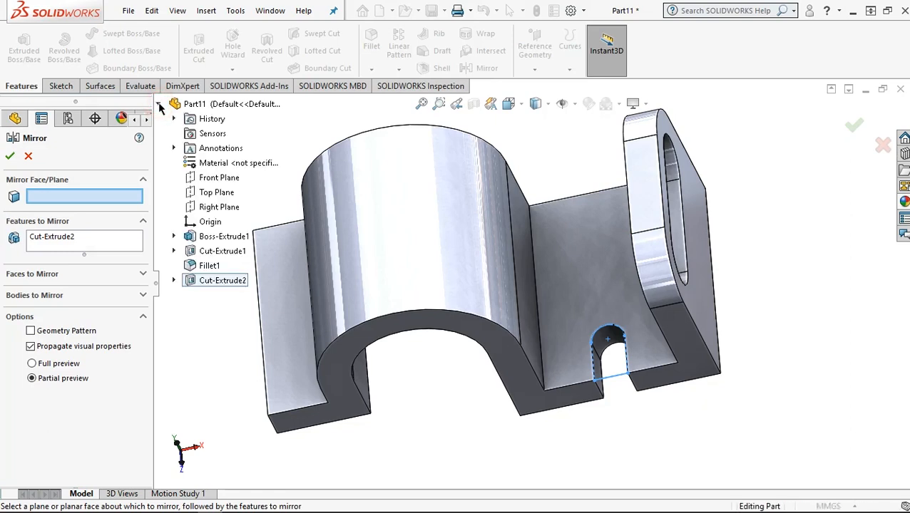
{"action": "left_click", "coordinate": [208, 182]}
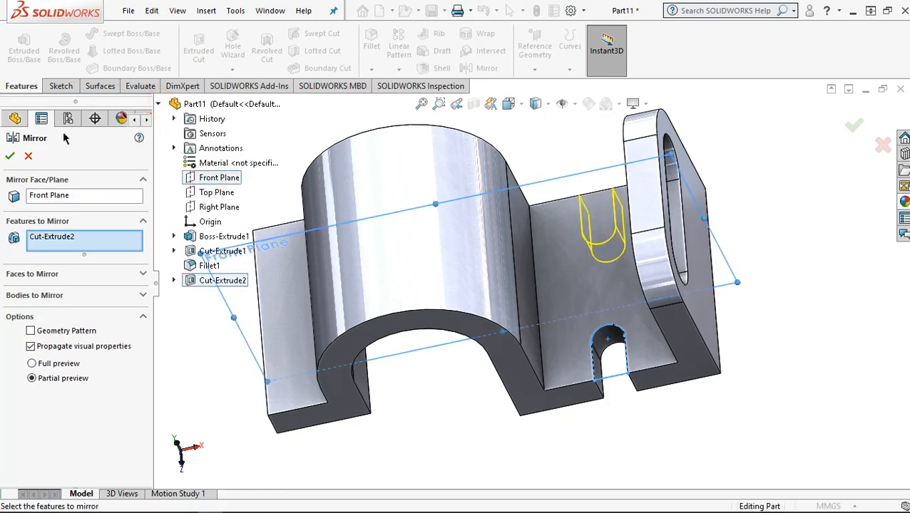
{"action": "left_click", "coordinate": [10, 157]}
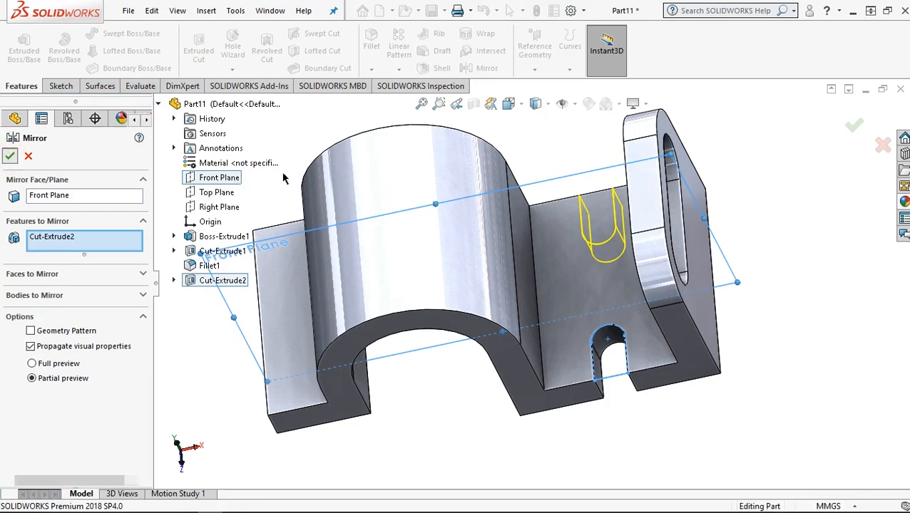
{"action": "left_click", "coordinate": [530, 146]}
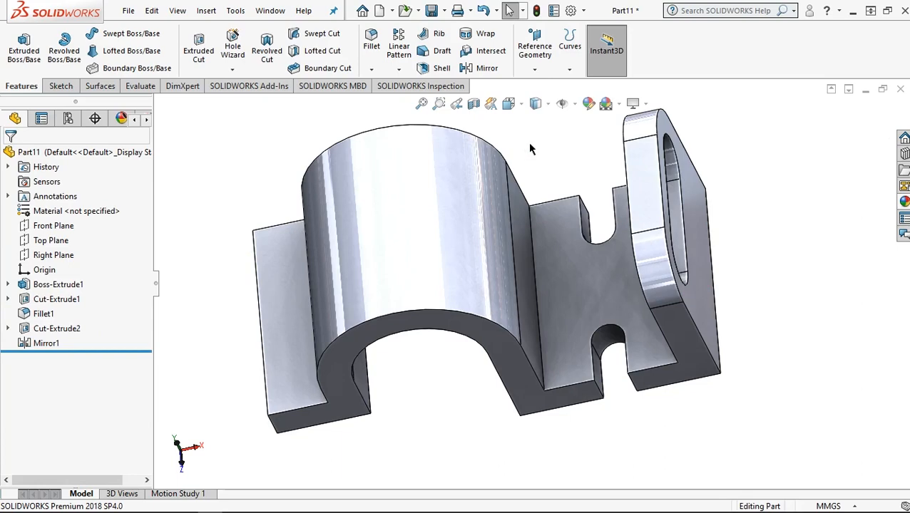
Step: Start a sketch on the underside face of the short side flange across the arch, viewed normal to the face
{"action": "scroll", "coordinate": [339, 376], "scroll_direction": "up", "scroll_amount": 2}
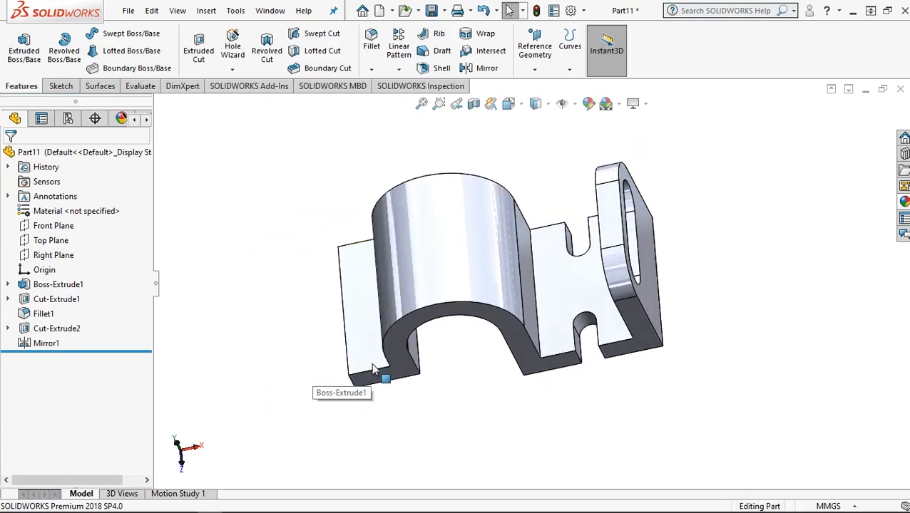
{"action": "scroll", "coordinate": [378, 368], "scroll_direction": "down", "scroll_amount": 1}
{"action": "middle_click_drag", "start_coordinate": [379, 331], "coordinate": [359, 264]}
{"action": "left_click", "coordinate": [427, 369]}
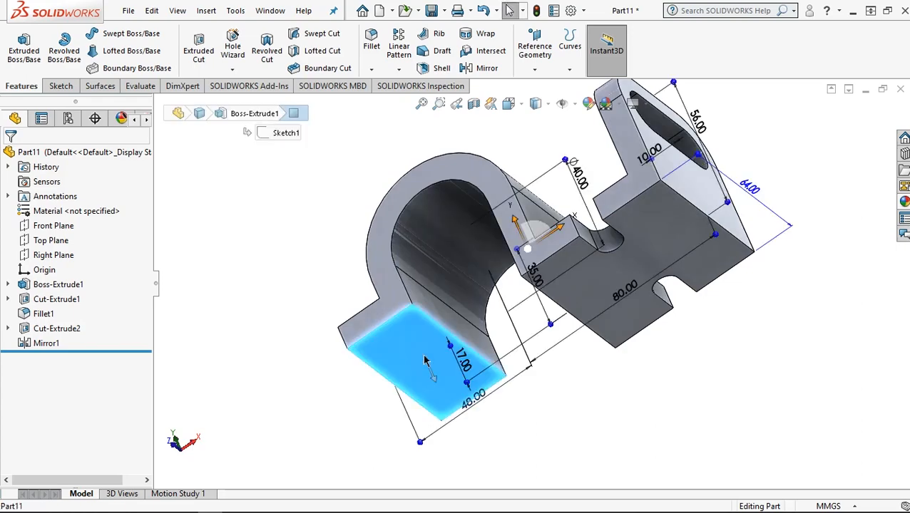
{"action": "left_click", "coordinate": [555, 316]}
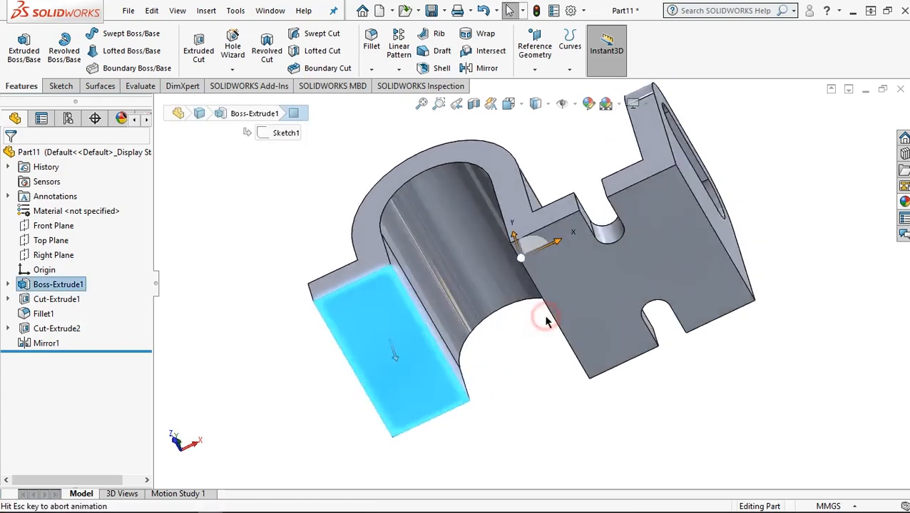
{"action": "right_click", "coordinate": [352, 254]}
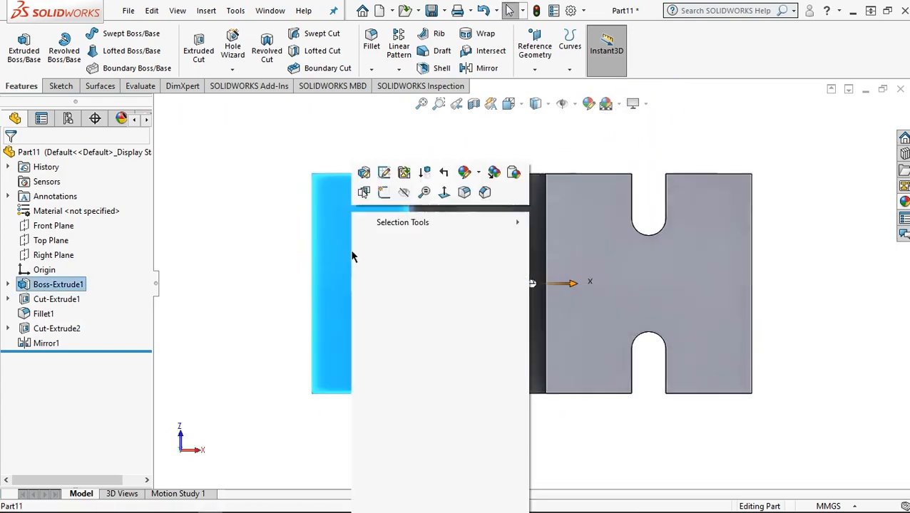
{"action": "left_click", "coordinate": [442, 192]}
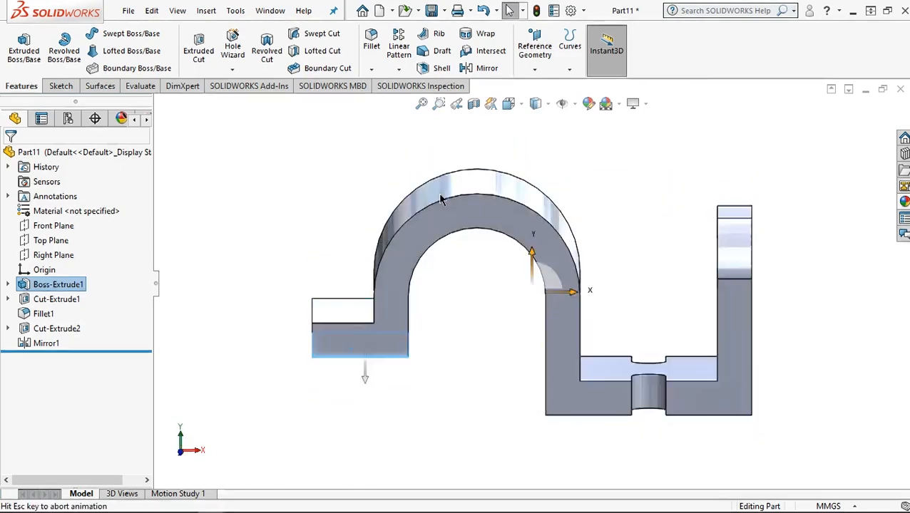
{"action": "left_click", "coordinate": [61, 86]}
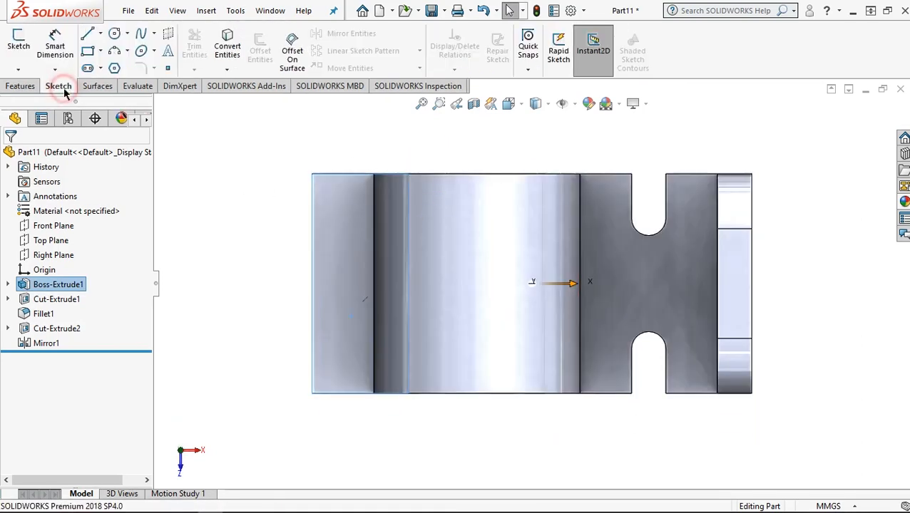
{"action": "left_click", "coordinate": [87, 35]}
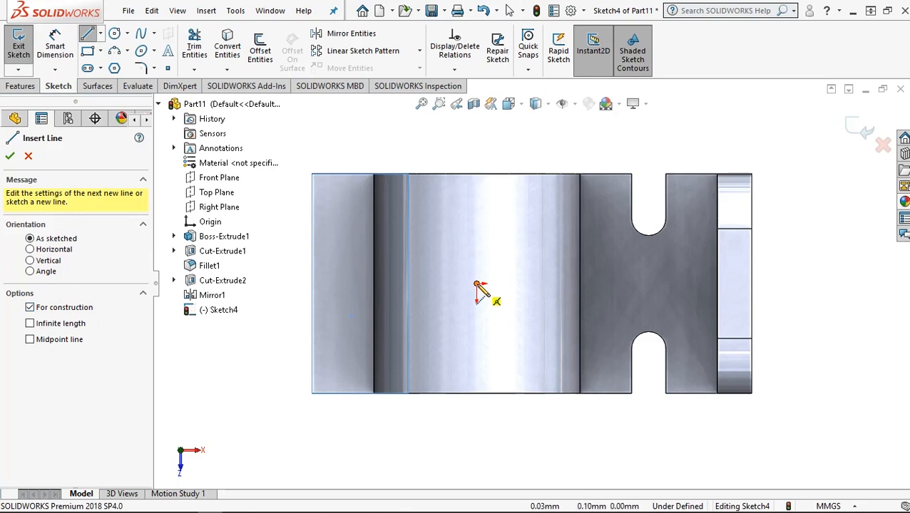
Step: Sketch a horizontal construction line about 81 mm long from the origin past the short flange's outer edge
{"action": "middle_click_drag", "start_coordinate": [471, 309], "coordinate": [539, 309], "text": "ctrl"}
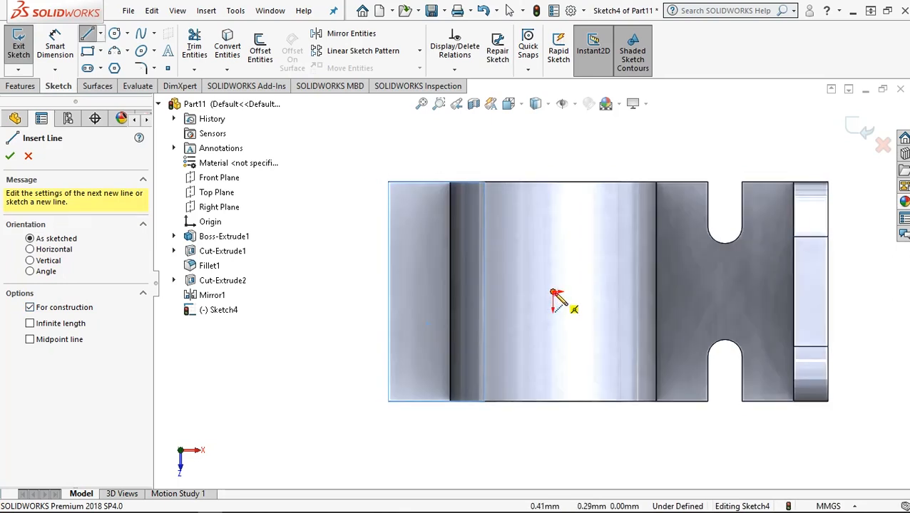
{"action": "left_click", "coordinate": [554, 292]}
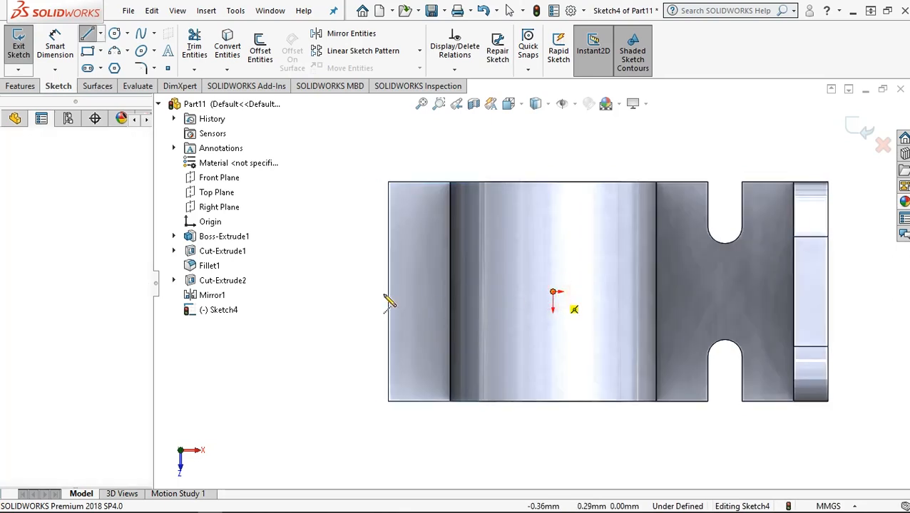
{"action": "left_click", "coordinate": [274, 292]}
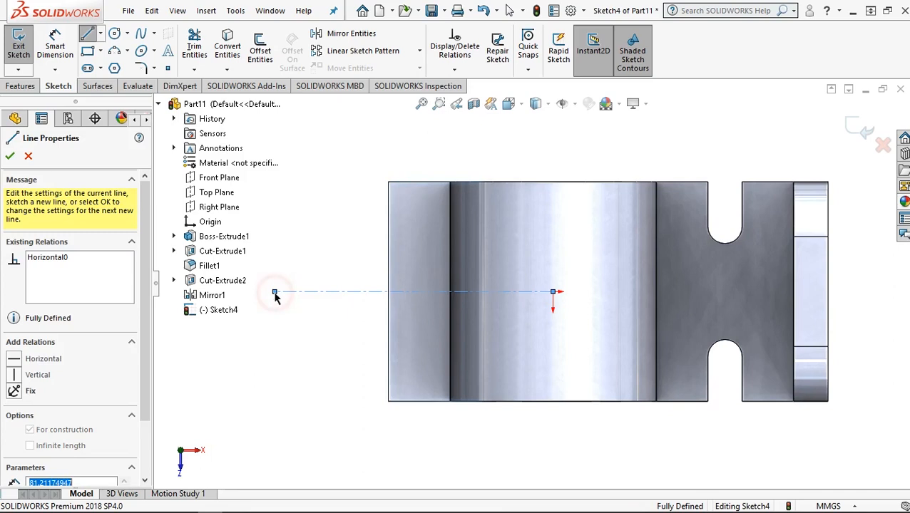
{"action": "right_click", "coordinate": [317, 251]}
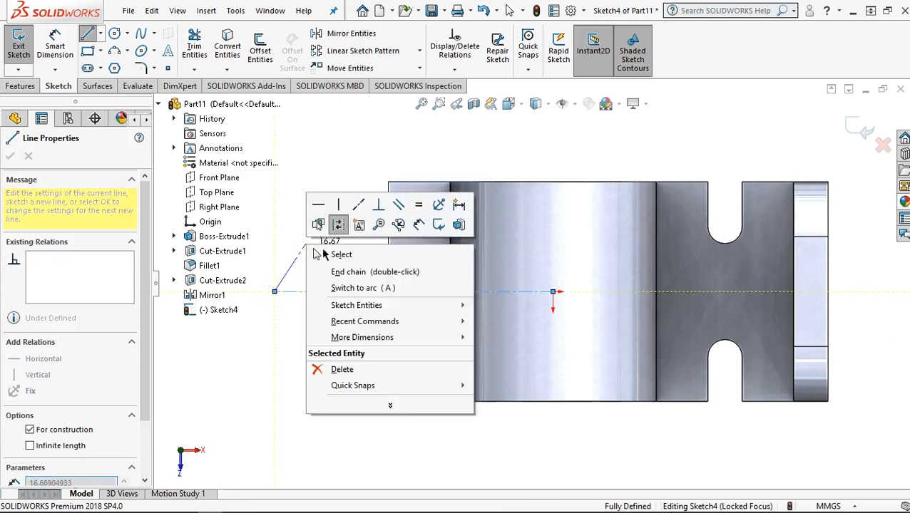
{"action": "left_click", "coordinate": [327, 254]}
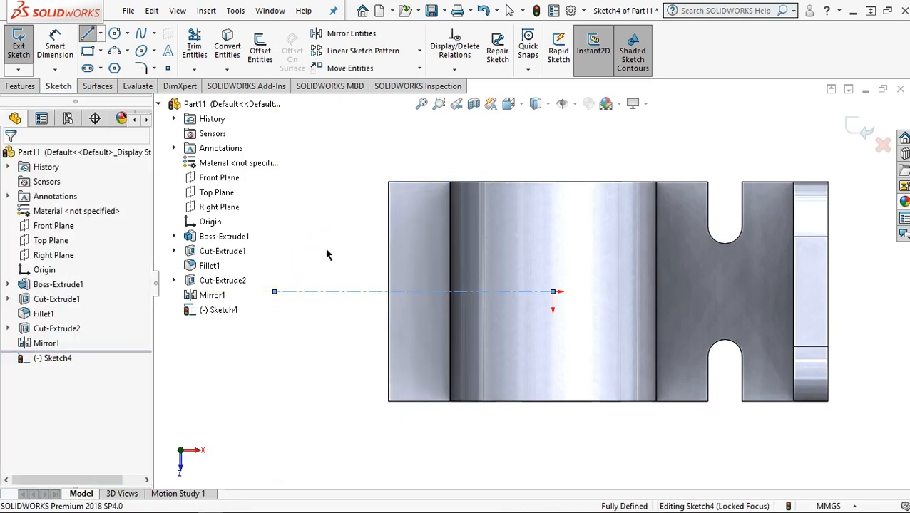
Step: Apply a Horizontal relation to the construction line
{"action": "left_click", "coordinate": [341, 292]}
{"action": "left_click", "coordinate": [414, 292]}
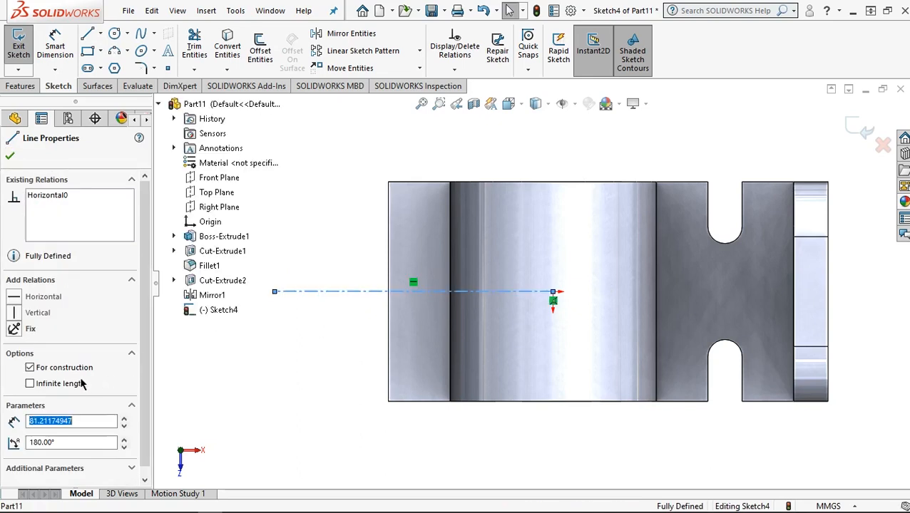
{"action": "left_click", "coordinate": [14, 296]}
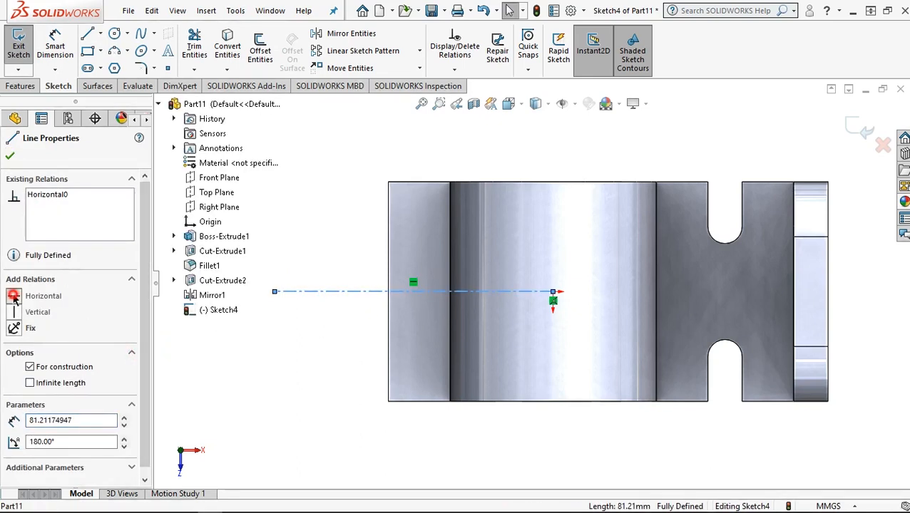
{"action": "left_click", "coordinate": [9, 158]}
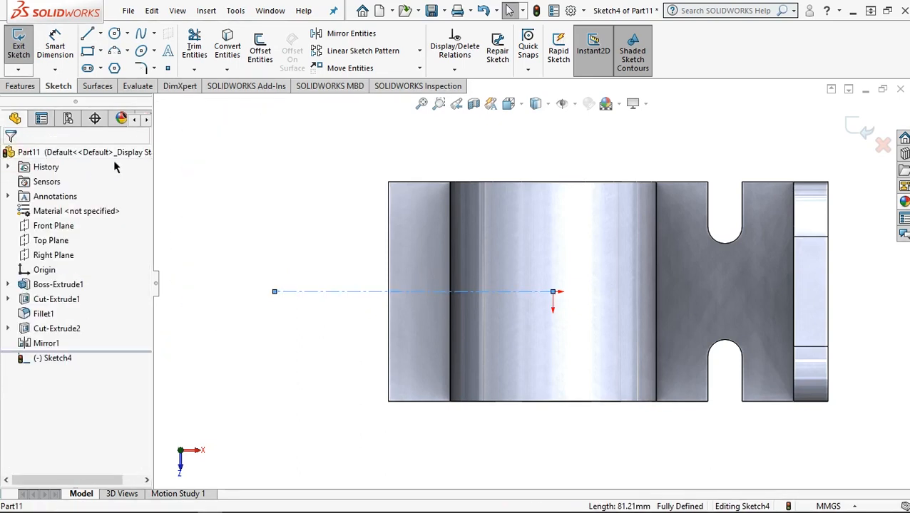
Step: Dimension the construction line's length as 80 mm
{"action": "left_click", "coordinate": [56, 44]}
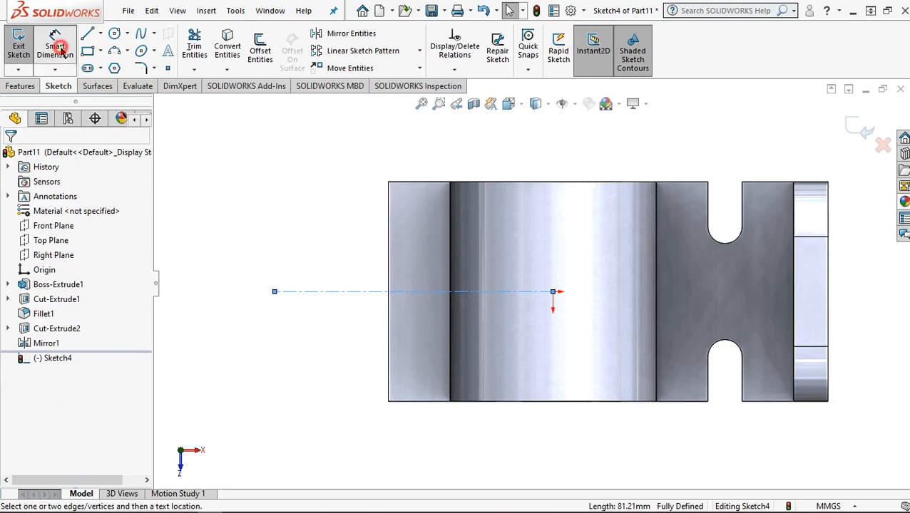
{"action": "left_click", "coordinate": [363, 292]}
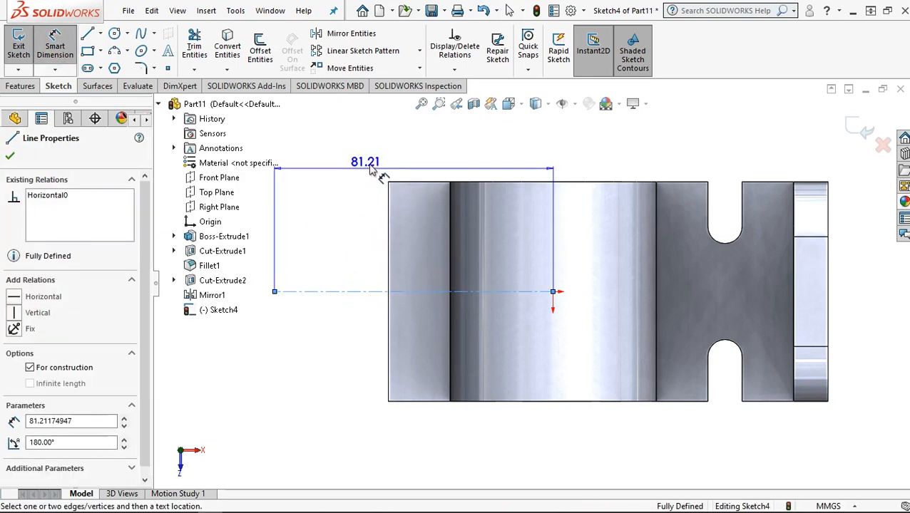
{"action": "left_click", "coordinate": [396, 166]}
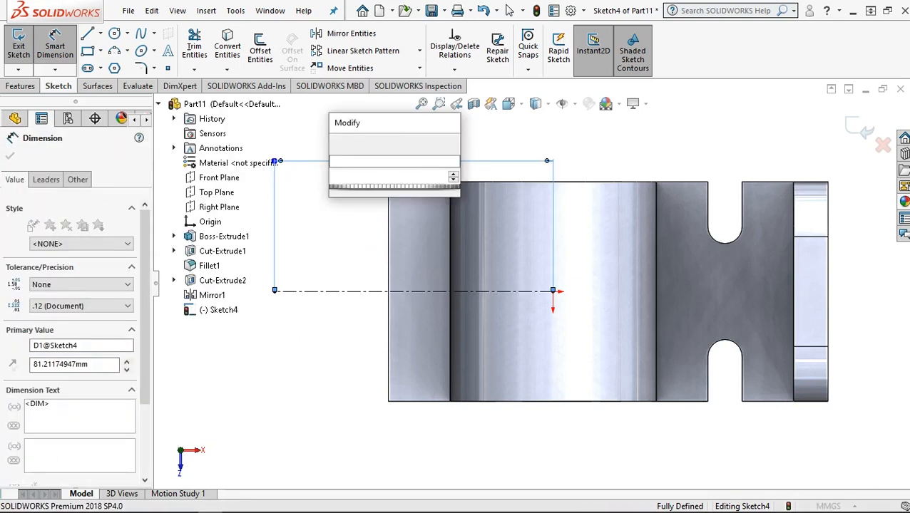
{"action": "type", "text": "80"}
{"action": "left_click", "coordinate": [338, 143]}
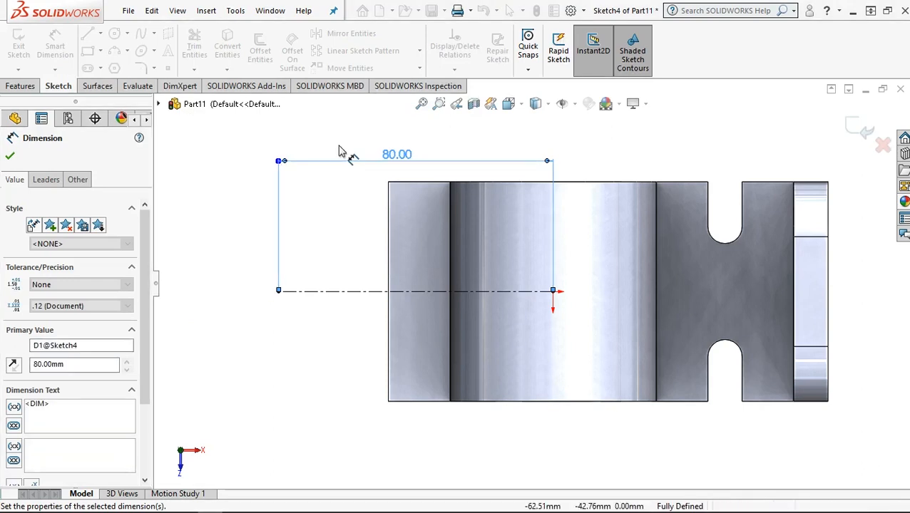
{"action": "left_click", "coordinate": [12, 157]}
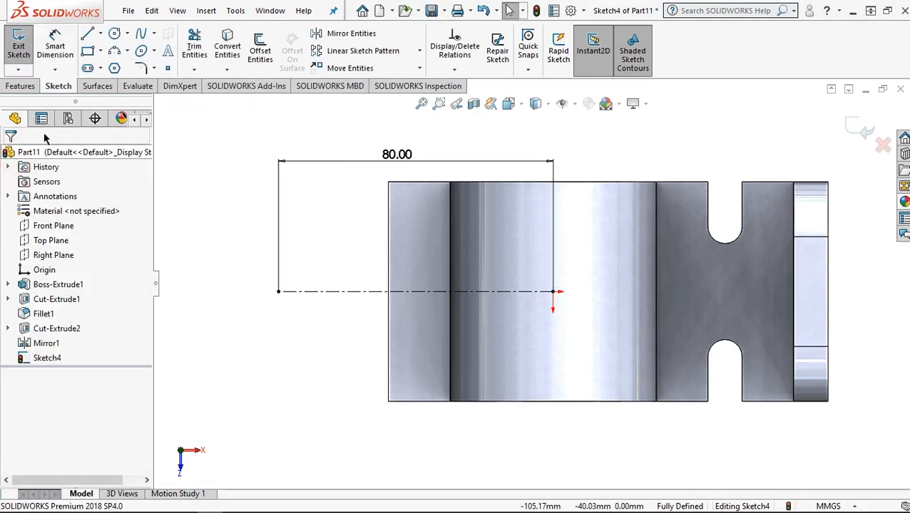
Step: Sketch a vertical midpoint construction line about 22 mm long, centred on the outer end of the horizontal centerline
{"action": "left_click", "coordinate": [100, 34]}
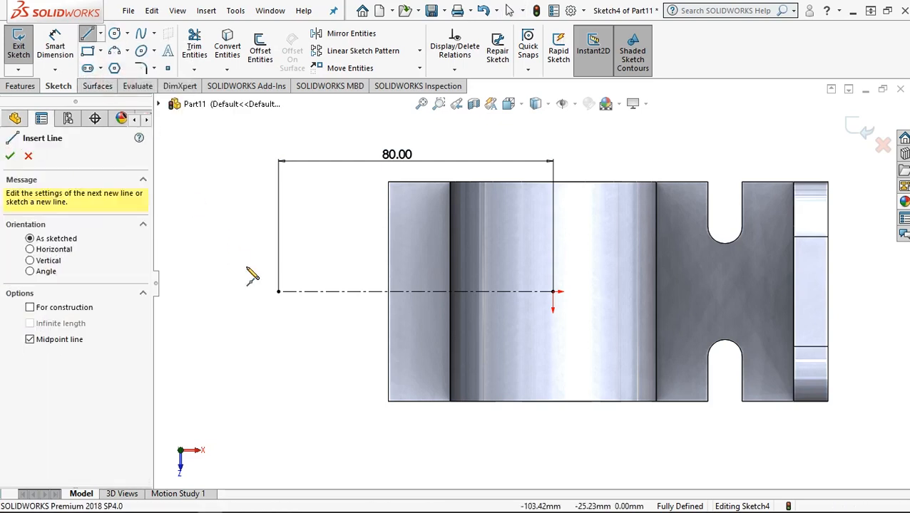
{"action": "left_click", "coordinate": [69, 307]}
{"action": "left_click", "coordinate": [279, 290]}
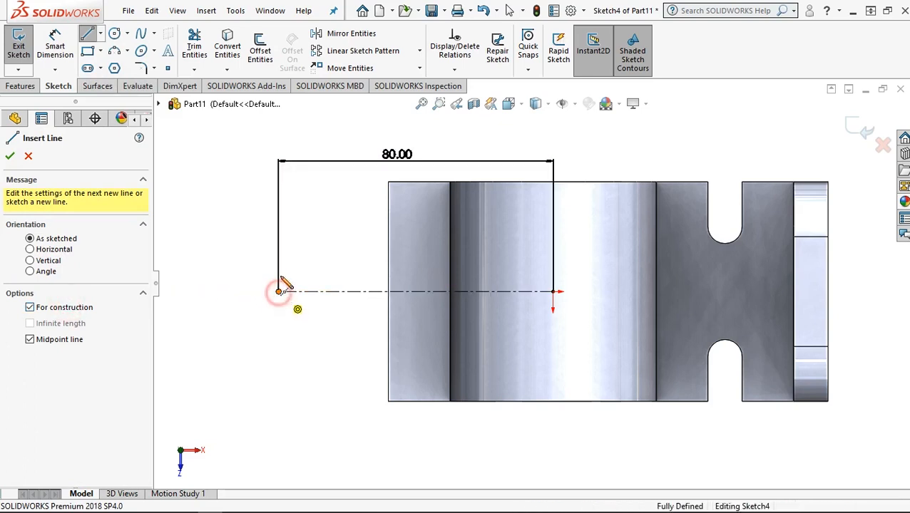
{"action": "left_click", "coordinate": [278, 328]}
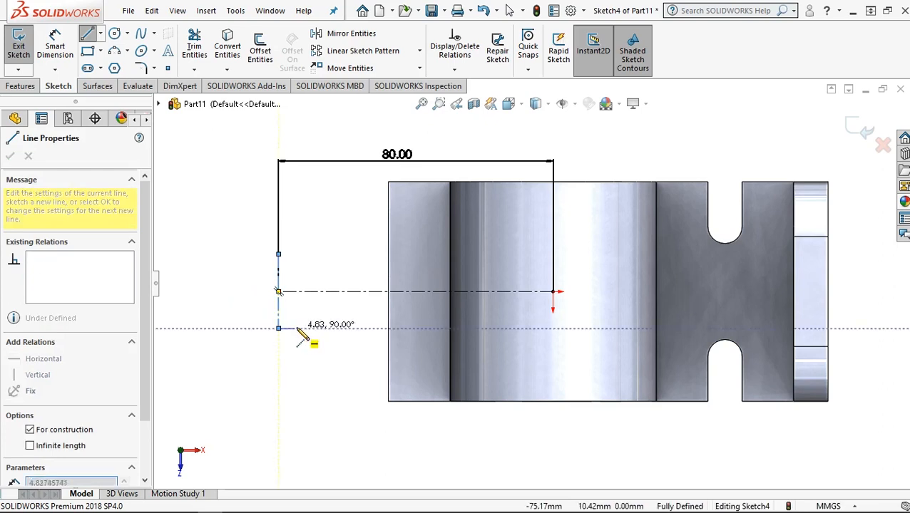
{"action": "right_click", "coordinate": [307, 329]}
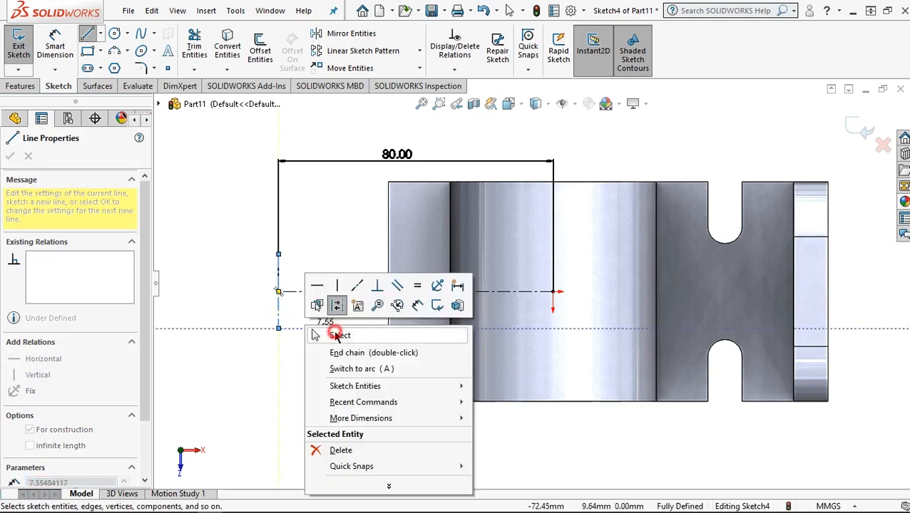
{"action": "left_click", "coordinate": [319, 330]}
Step: Dimension the vertical construction line's length as 13 mm between its two endpoints
{"action": "left_click", "coordinate": [55, 47]}
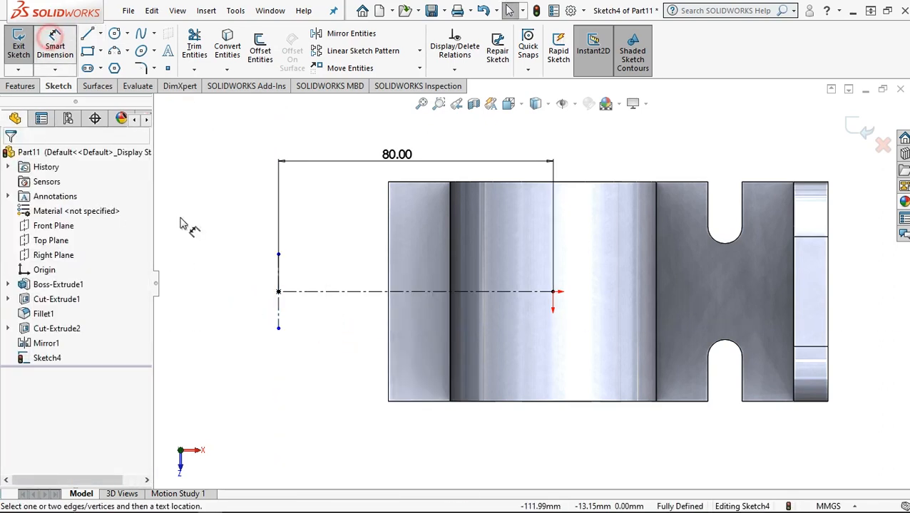
{"action": "left_click", "coordinate": [278, 328]}
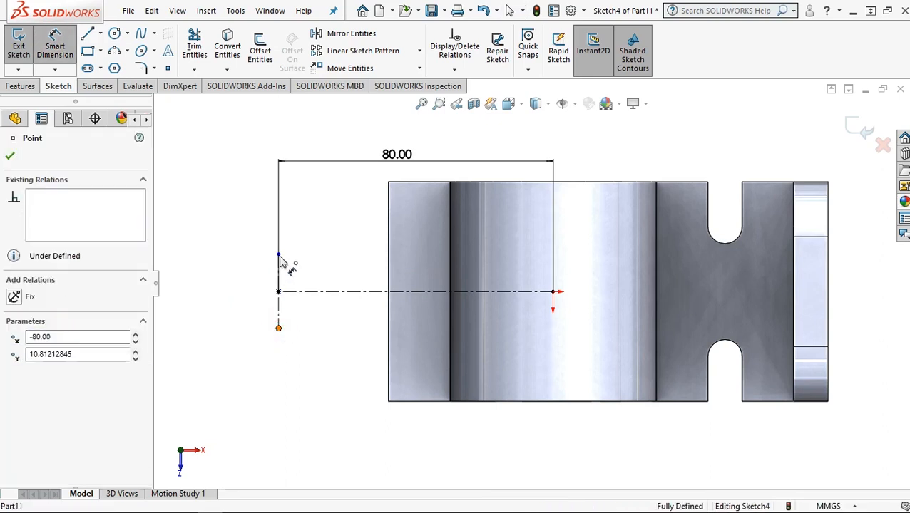
{"action": "left_click", "coordinate": [278, 255]}
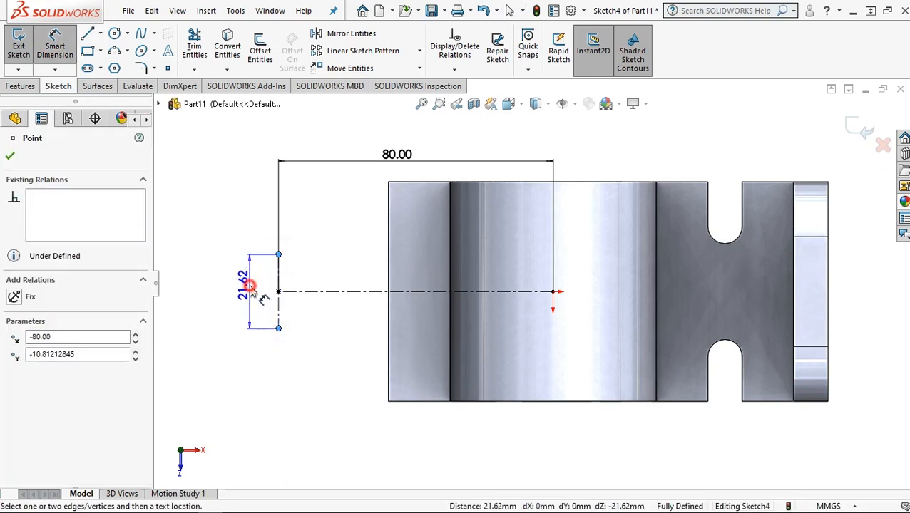
{"action": "left_click", "coordinate": [249, 285]}
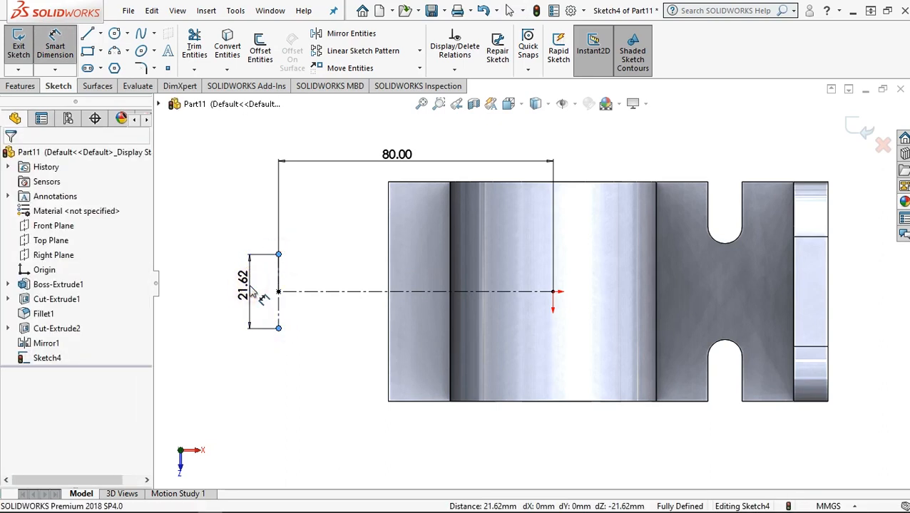
{"action": "double_click", "coordinate": [246, 285]}
{"action": "type", "text": "13"}
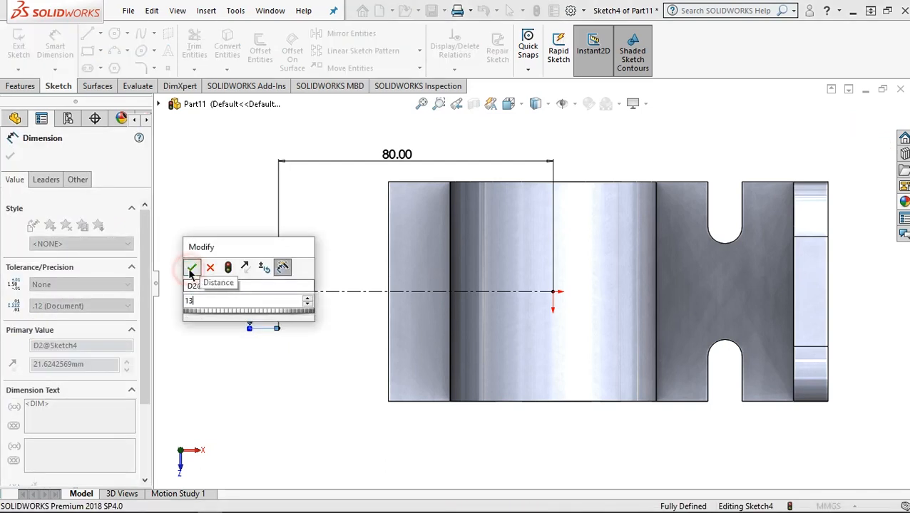
{"action": "left_click", "coordinate": [191, 269]}
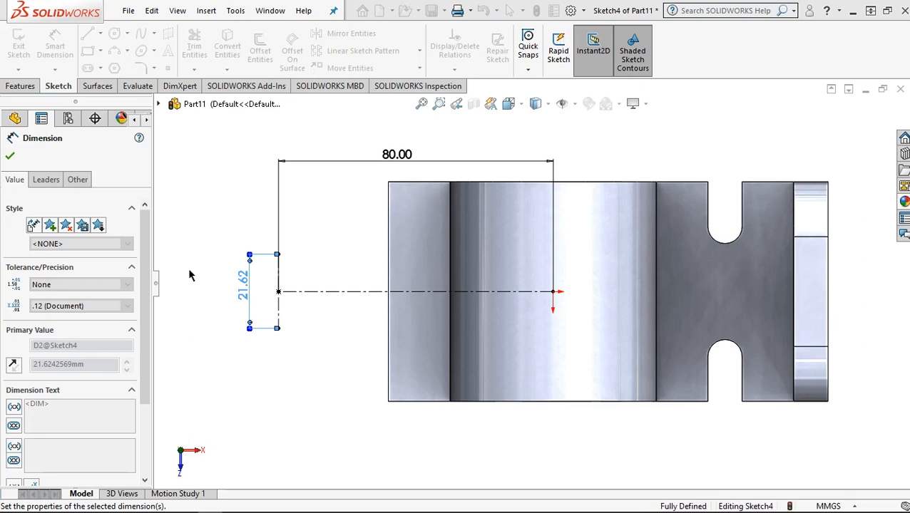
{"action": "left_click", "coordinate": [10, 157]}
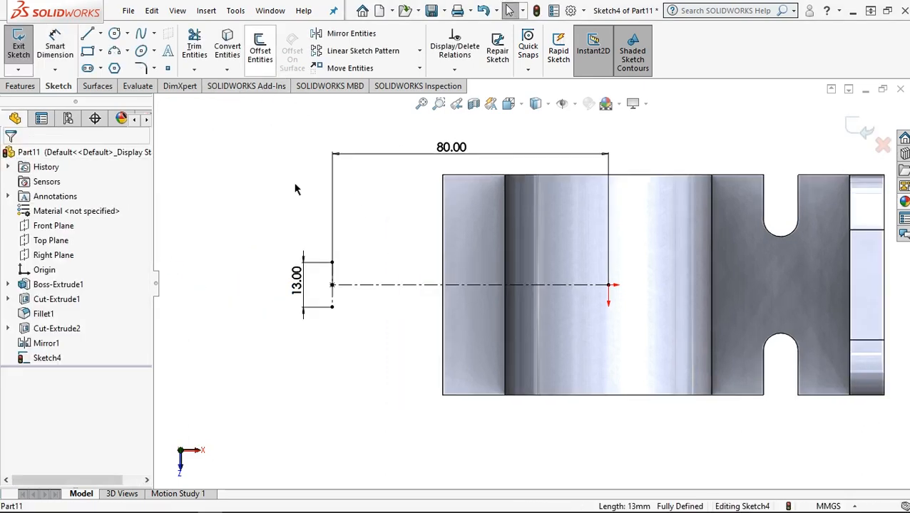
Step: Offset the 13 mm construction line by 9.5 mm toward the short flange as a solid line
{"action": "left_click", "coordinate": [259, 50]}
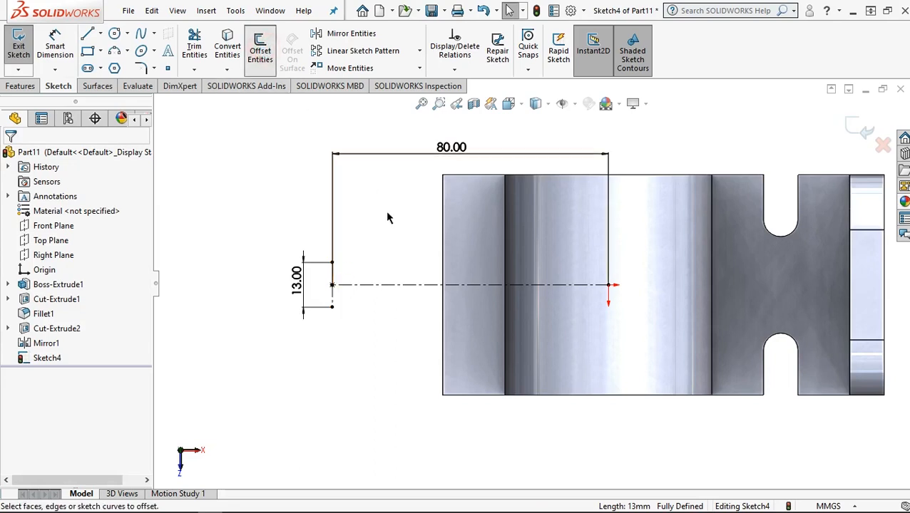
{"action": "left_click", "coordinate": [335, 278]}
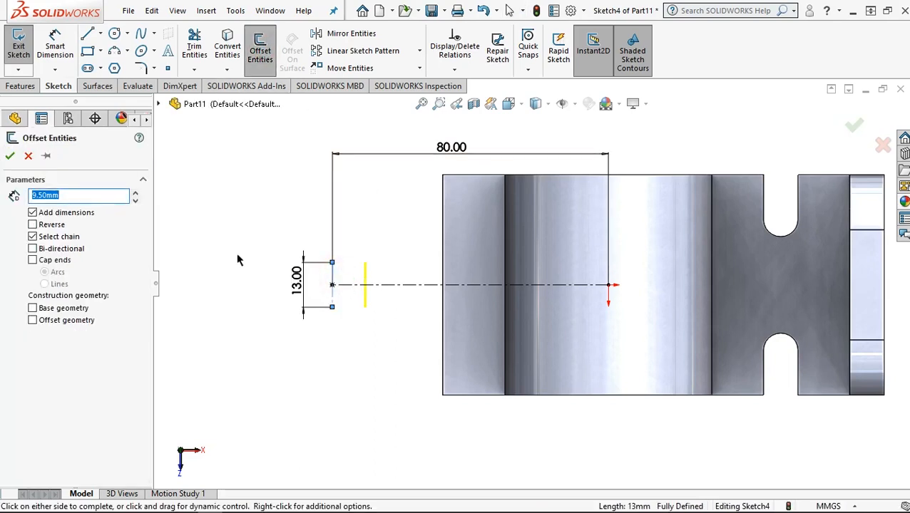
{"action": "left_click", "coordinate": [10, 157]}
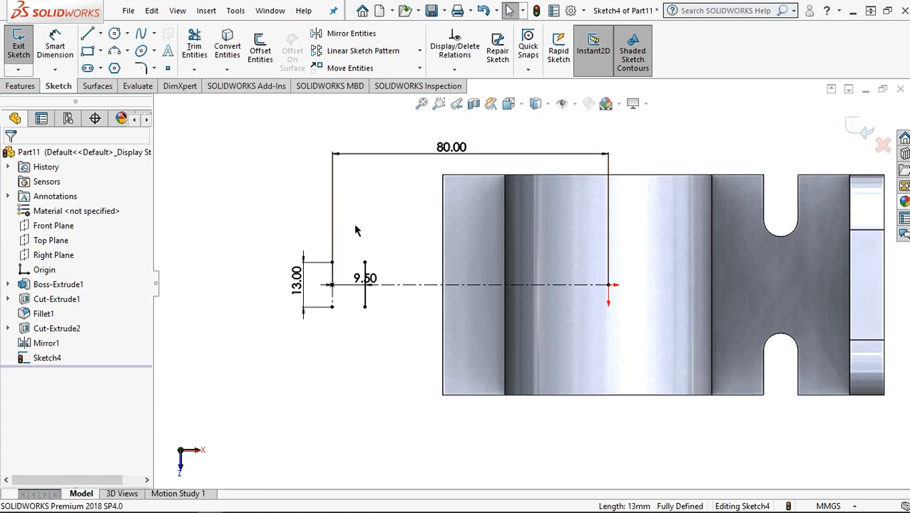
Step: Sketch the lower half-profile from the offset line: notch side, about 7 mm vertical end edge, slanted line to the flange corner, and flange edge up to the centerline
{"action": "left_click", "coordinate": [364, 308]}
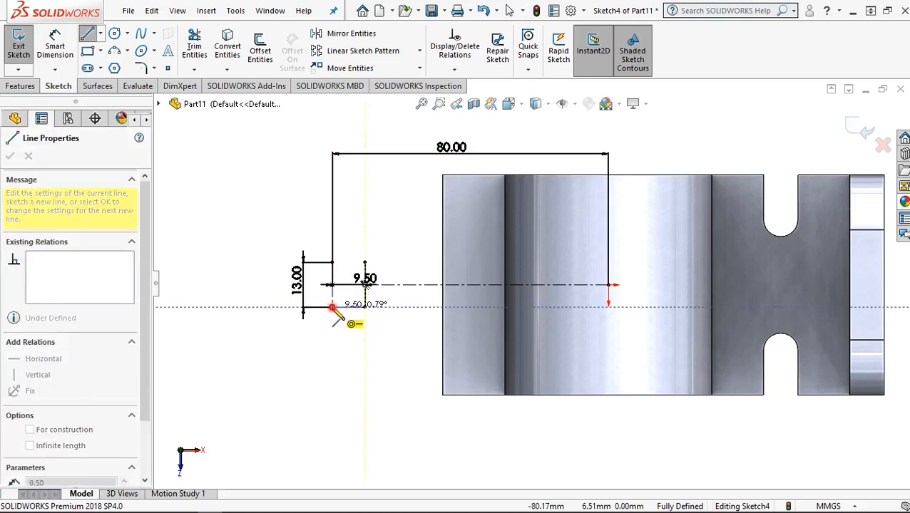
{"action": "left_click", "coordinate": [332, 308]}
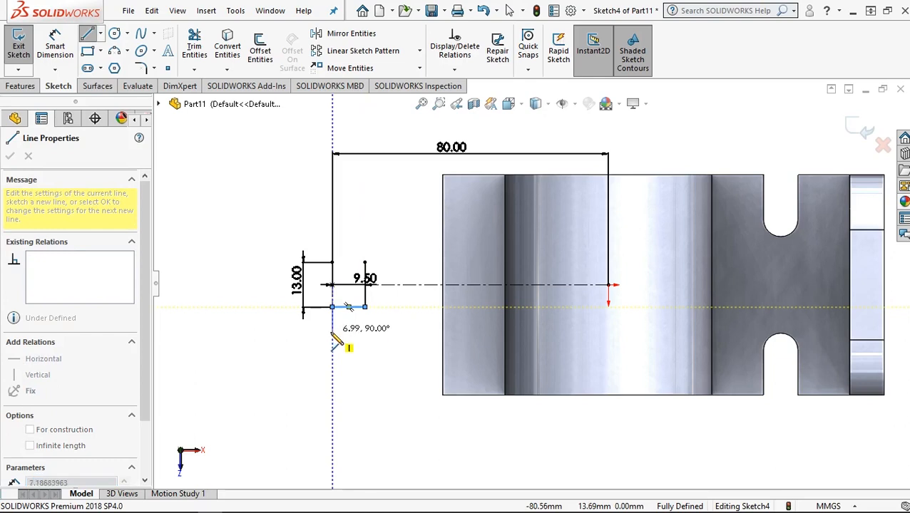
{"action": "left_click", "coordinate": [332, 333]}
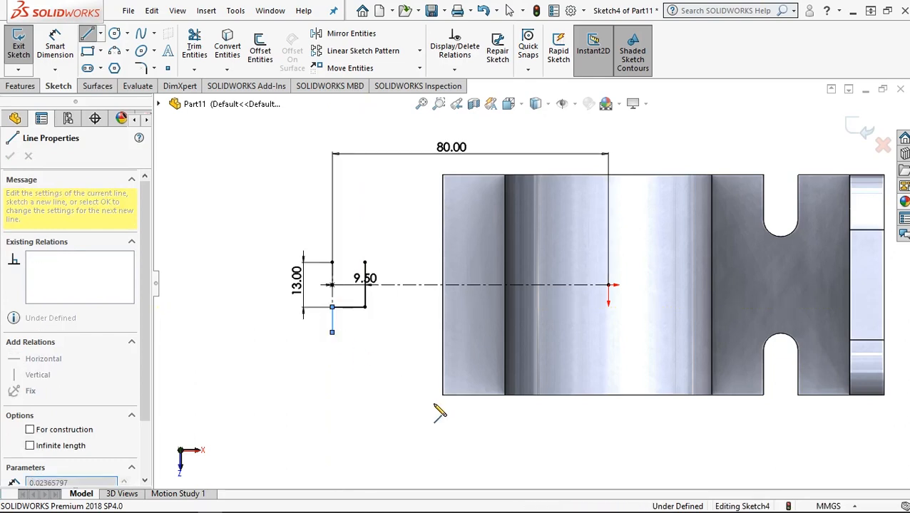
{"action": "left_click", "coordinate": [442, 395]}
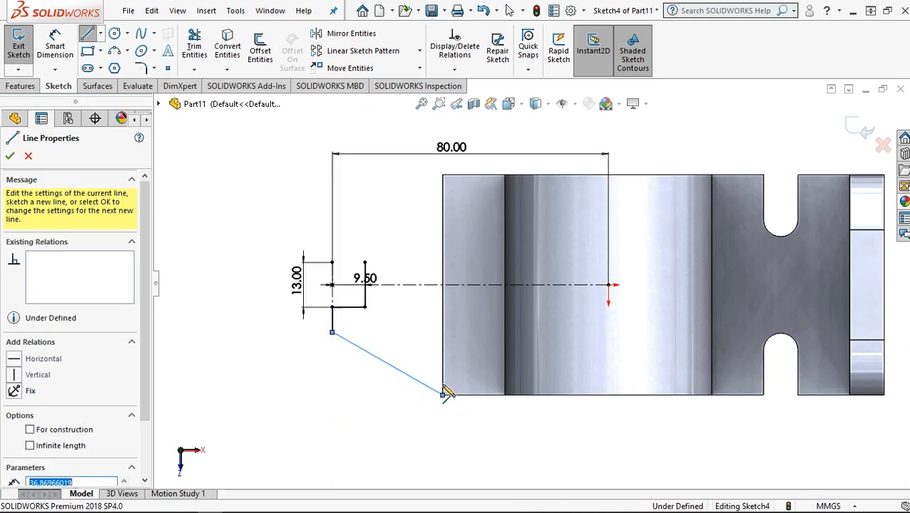
{"action": "left_click", "coordinate": [442, 284]}
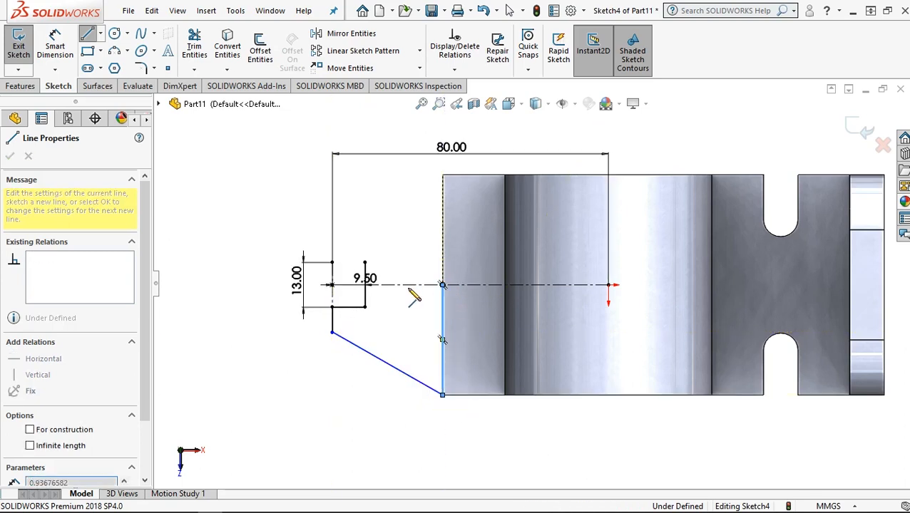
{"action": "right_click", "coordinate": [421, 313]}
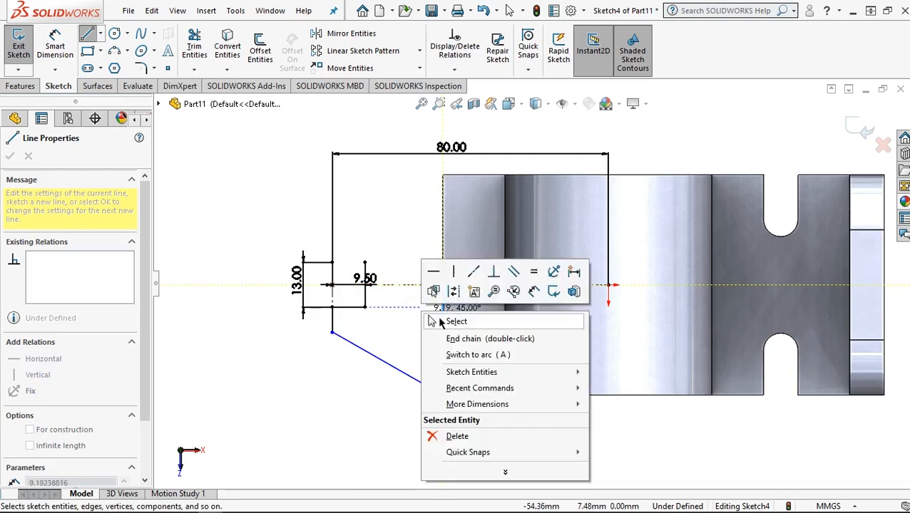
{"action": "left_click", "coordinate": [443, 321]}
Step: Dimension the short vertical end edge below the notch as 6 mm
{"action": "left_click", "coordinate": [55, 43]}
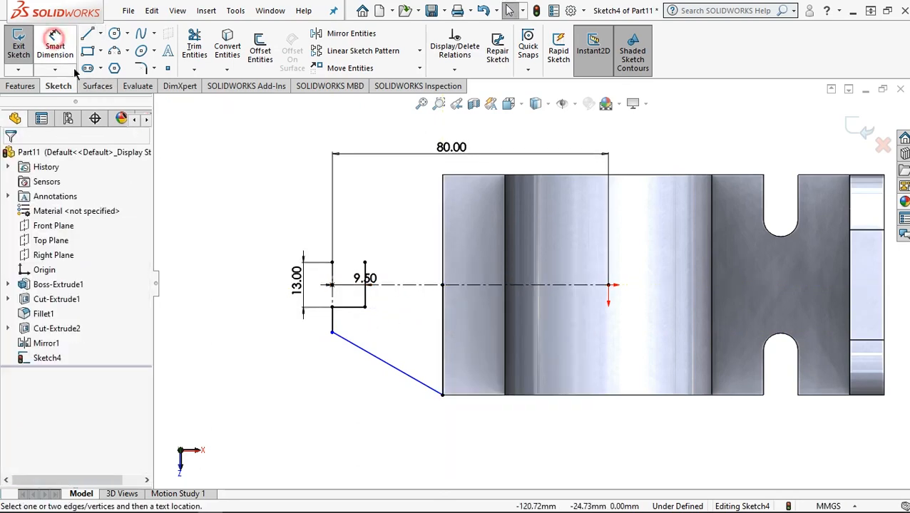
{"action": "left_click", "coordinate": [335, 321]}
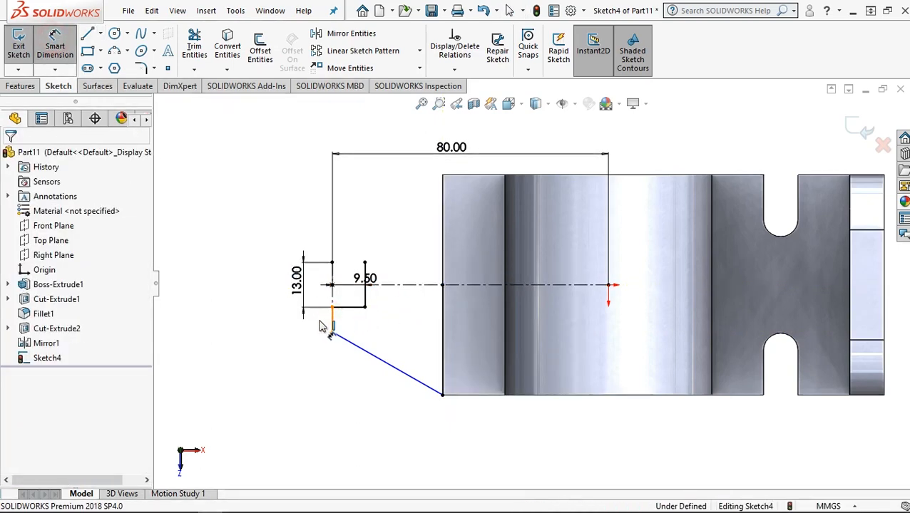
{"action": "left_click", "coordinate": [317, 325]}
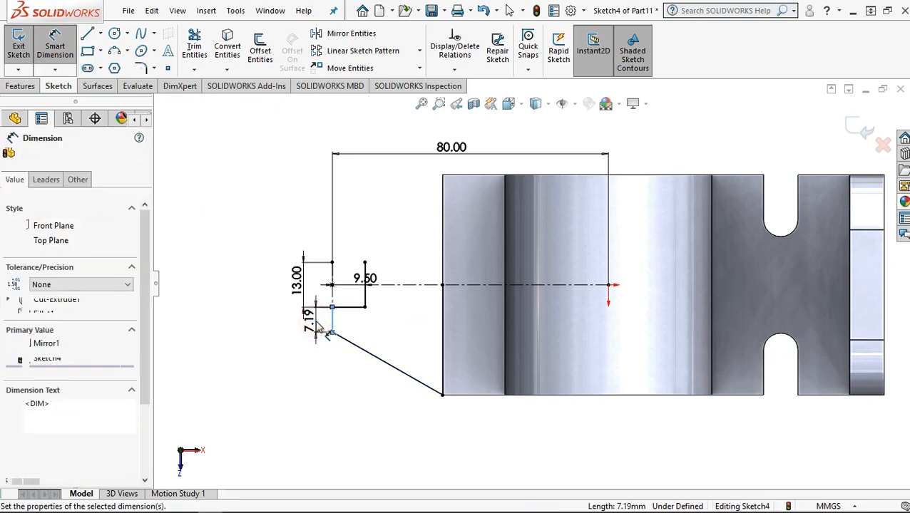
{"action": "type", "text": "6"}
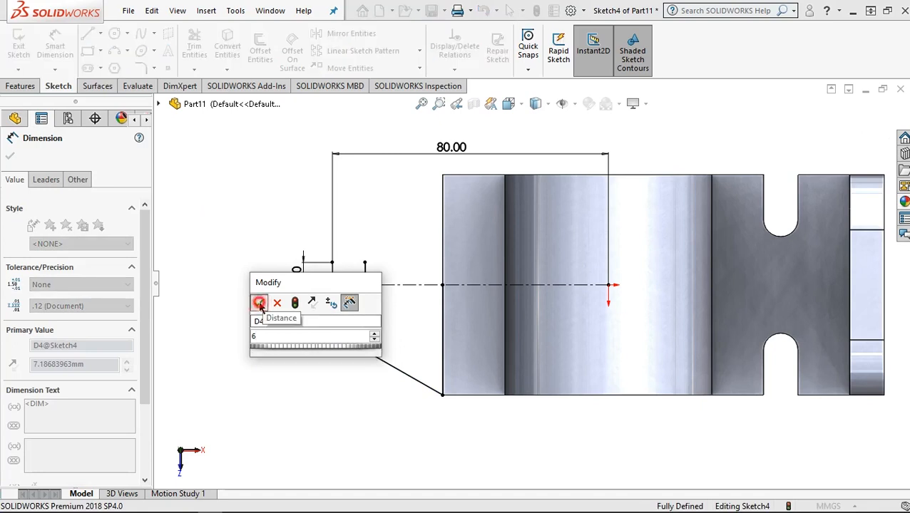
{"action": "left_click", "coordinate": [258, 303]}
{"action": "key", "text": "Return"}
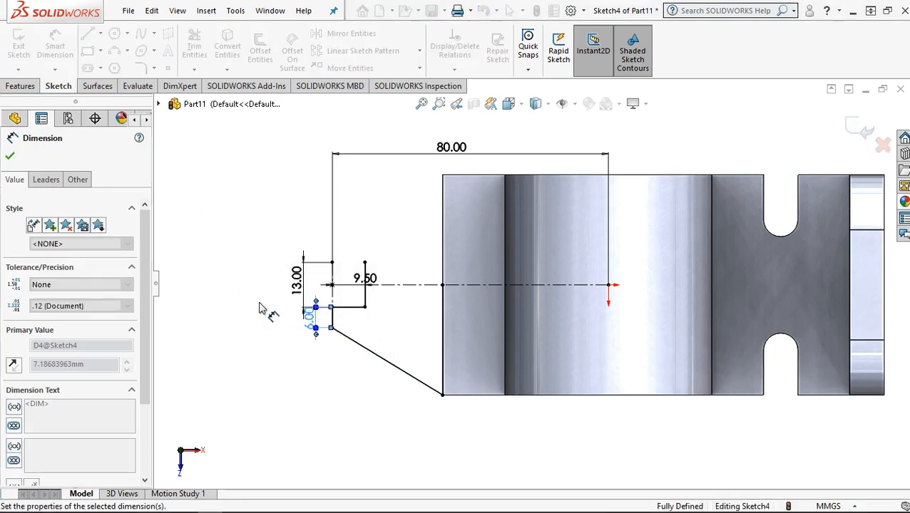
{"action": "left_click", "coordinate": [10, 156]}
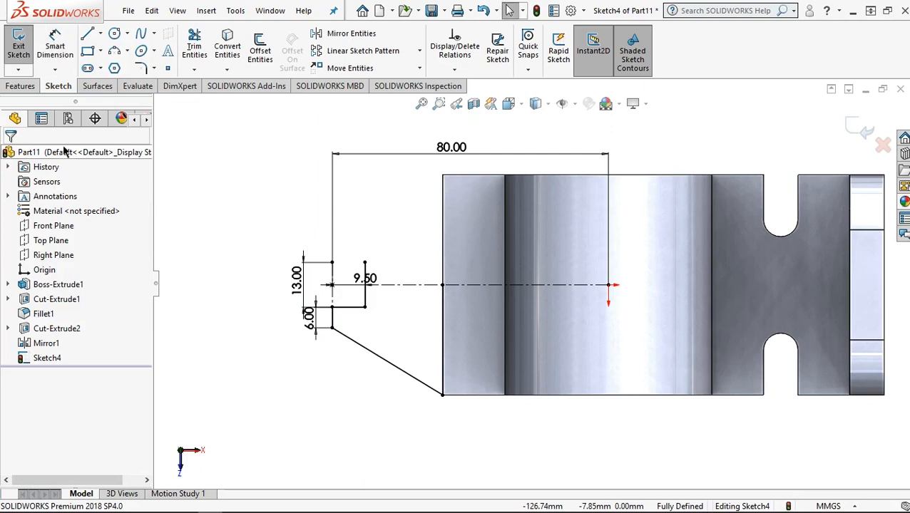
Step: Mirror the notch side, short end edge, slanted line and flange-edge line about the horizontal centerline to close the profile
{"action": "left_click", "coordinate": [354, 37]}
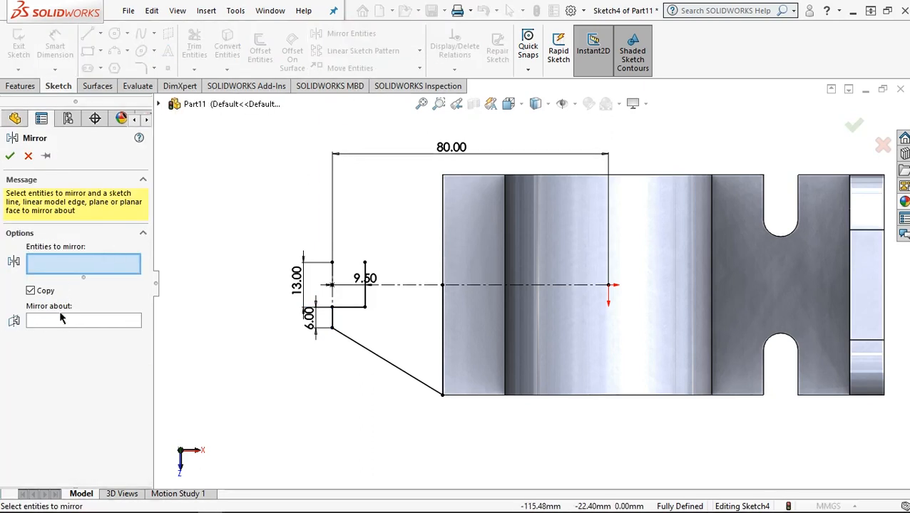
{"action": "left_click", "coordinate": [62, 322]}
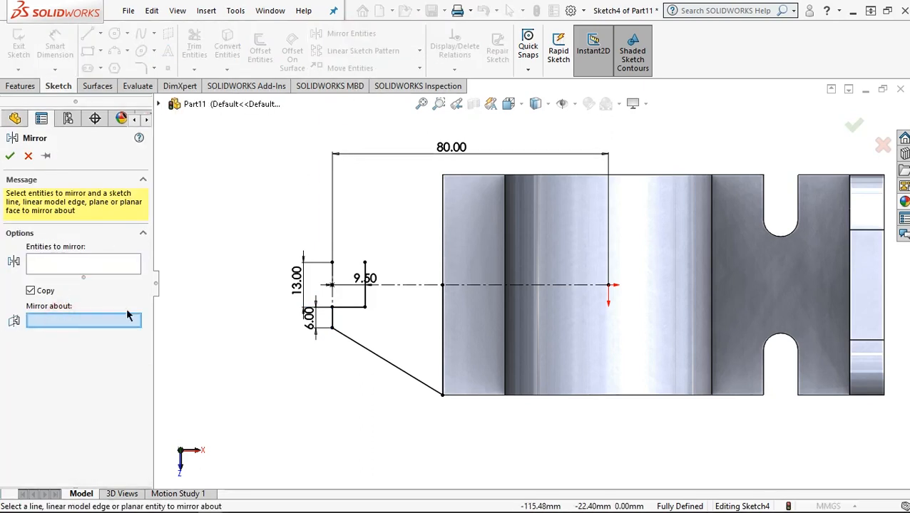
{"action": "left_click", "coordinate": [412, 286]}
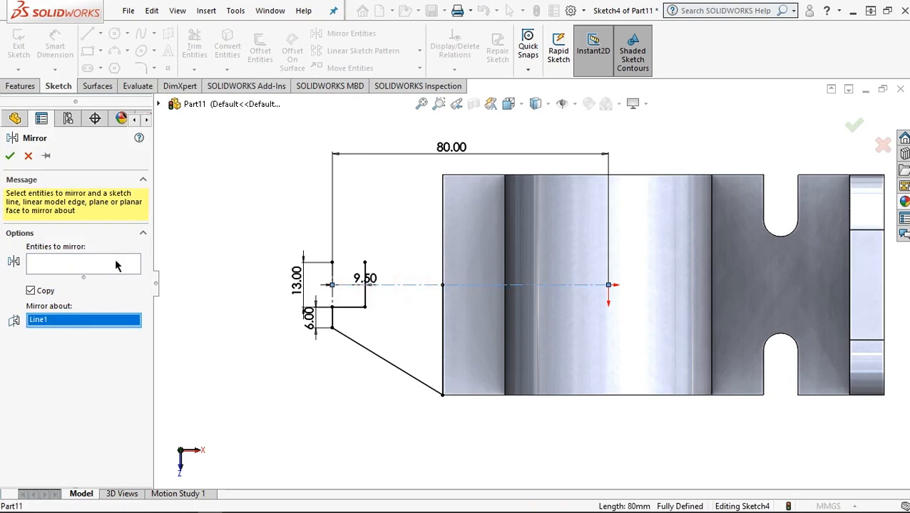
{"action": "left_click", "coordinate": [87, 269]}
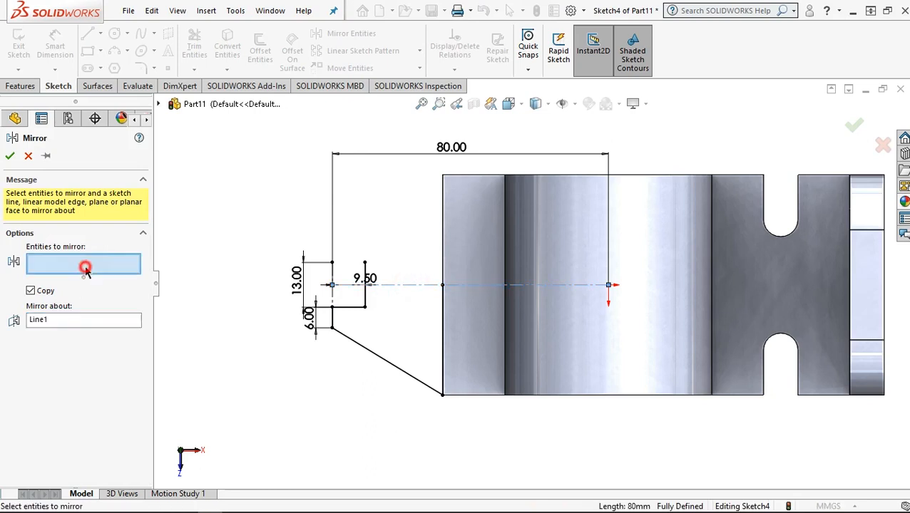
{"action": "left_click", "coordinate": [360, 306]}
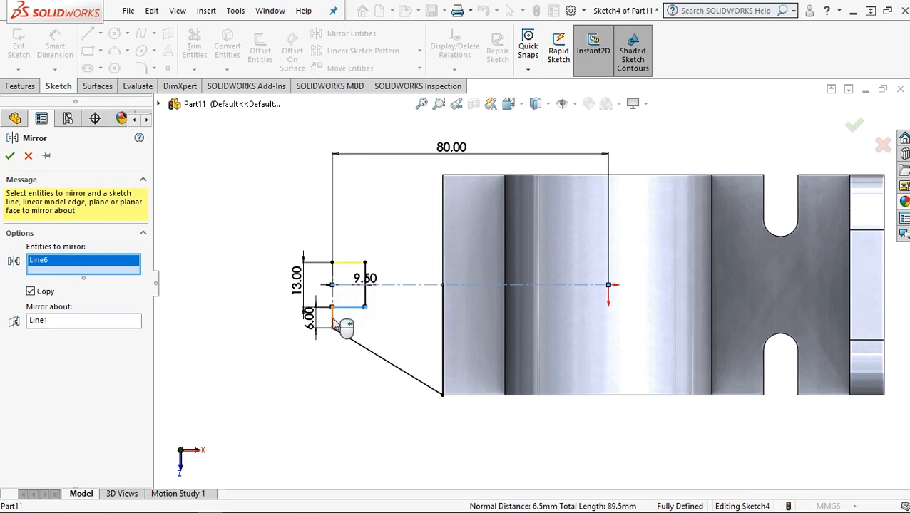
{"action": "left_click", "coordinate": [333, 318]}
{"action": "left_click", "coordinate": [377, 356]}
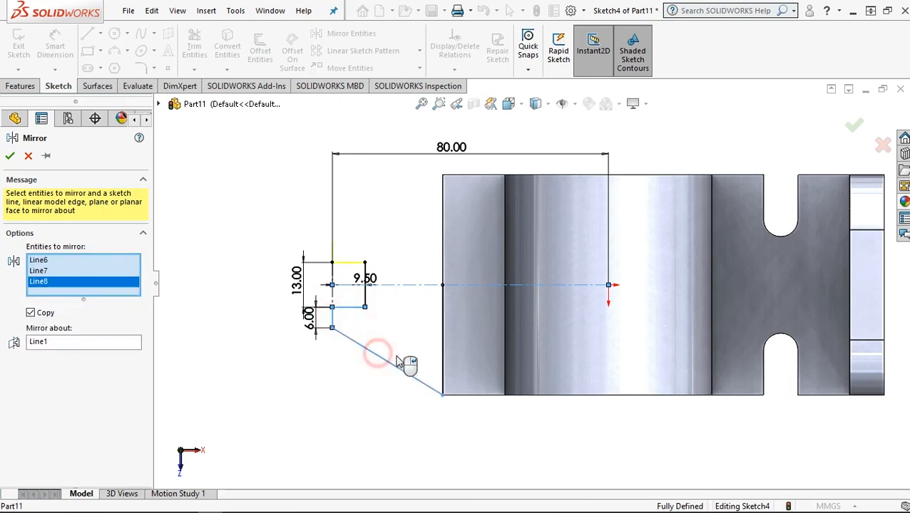
{"action": "left_click", "coordinate": [442, 346]}
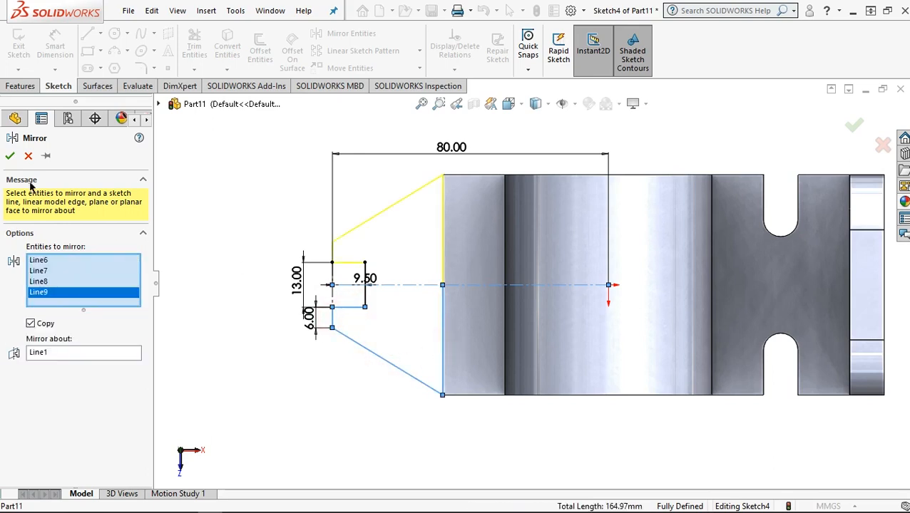
{"action": "left_click", "coordinate": [10, 157]}
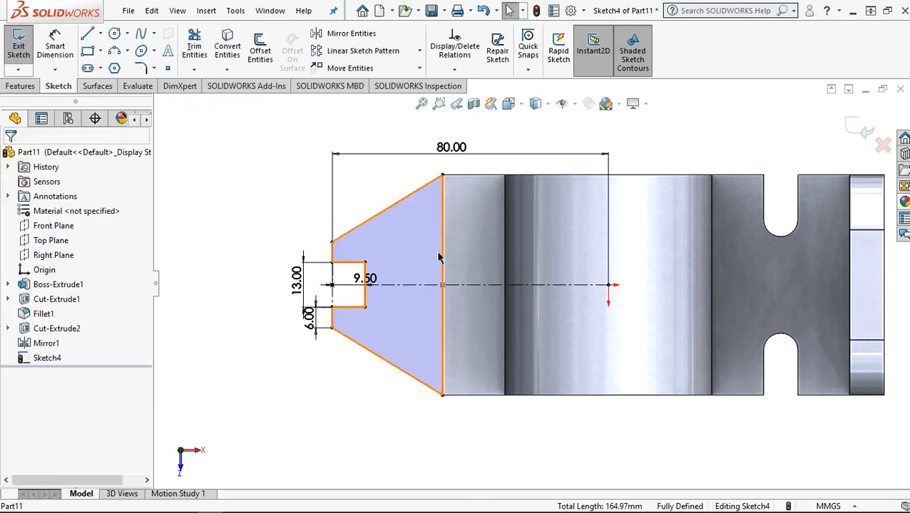
{"action": "middle_click_drag", "start_coordinate": [500, 394], "coordinate": [507, 300]}
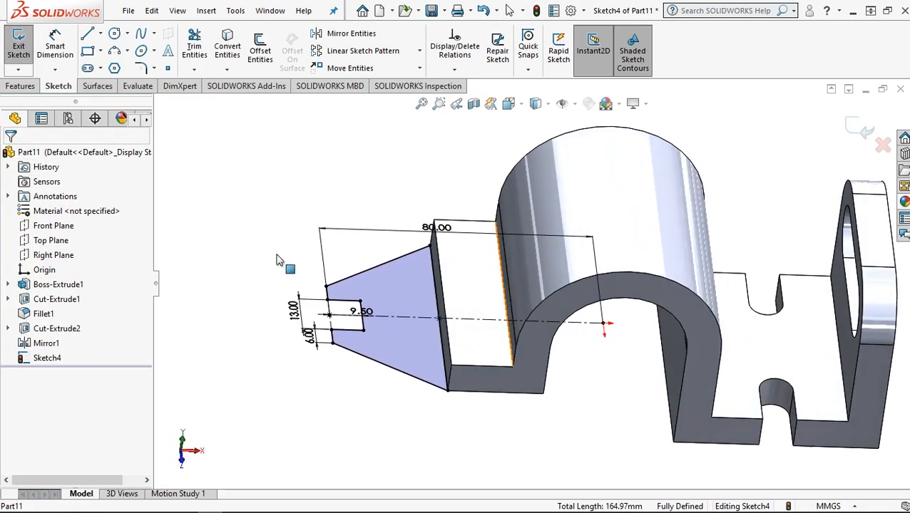
Step: Extrude the notched tab profile as a 10 mm blind boss in the reversed direction, upward alongside the short flange
{"action": "left_click", "coordinate": [20, 86]}
{"action": "left_click", "coordinate": [31, 63]}
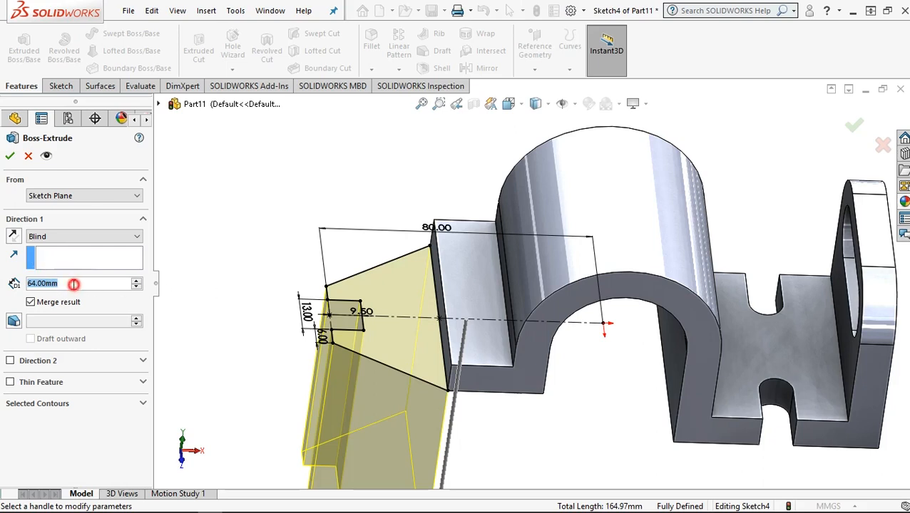
{"action": "type", "text": "10"}
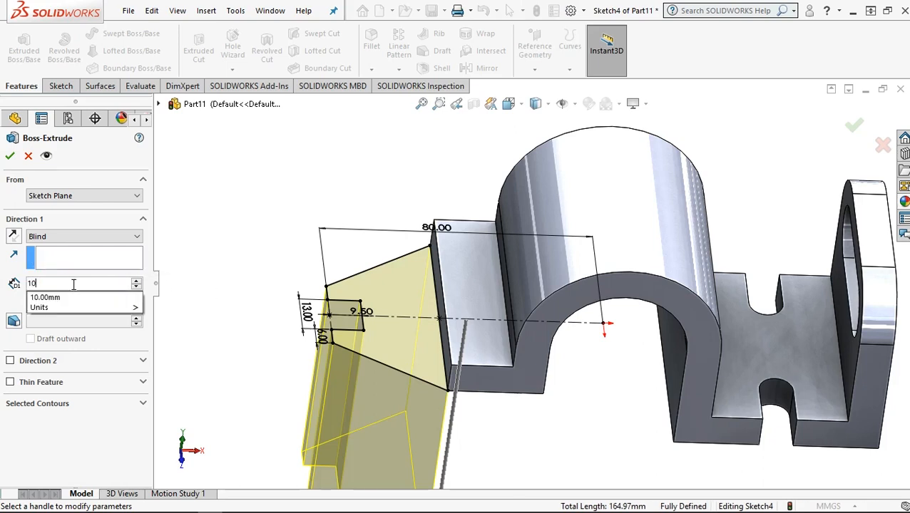
{"action": "key", "text": "Return"}
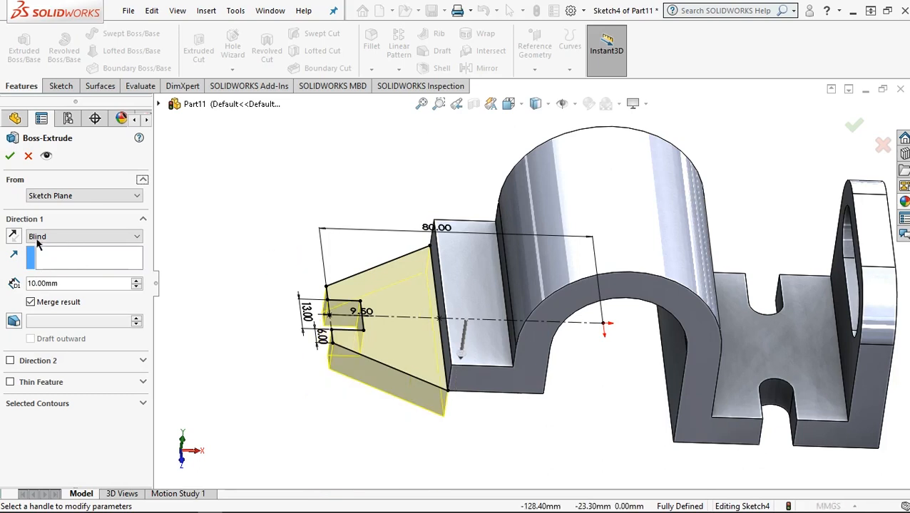
{"action": "left_click", "coordinate": [15, 236]}
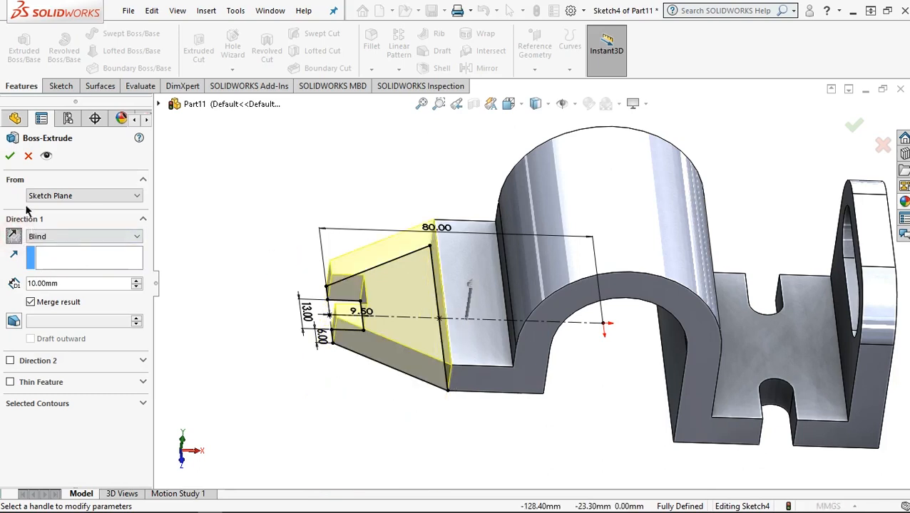
{"action": "left_click", "coordinate": [9, 156]}
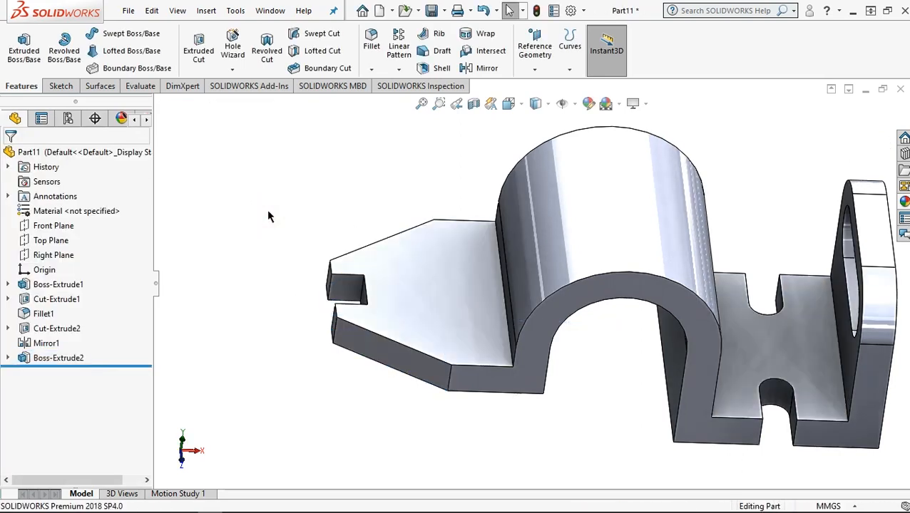
Step: Color the whole part violet using a swatch from the pastels palette
{"action": "key", "text": "ctrl+7"}
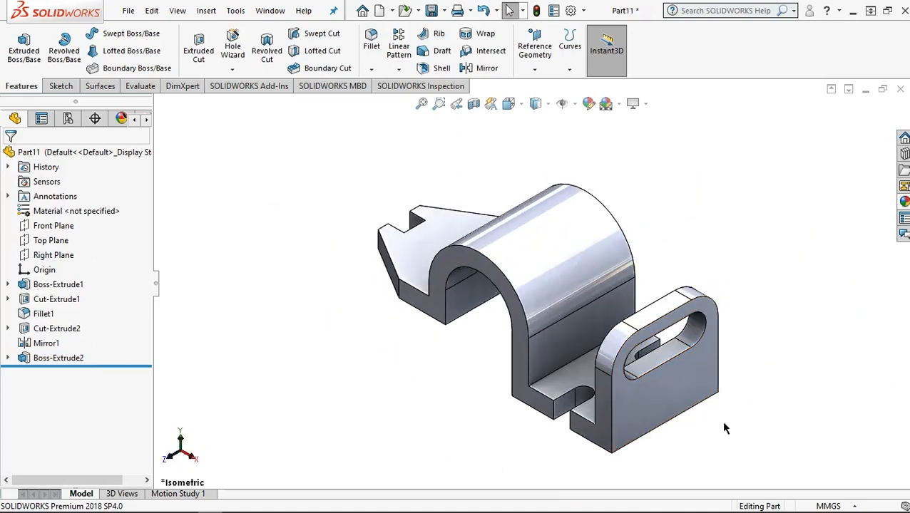
{"action": "middle_click_drag", "start_coordinate": [724, 428], "coordinate": [679, 407], "text": "ctrl"}
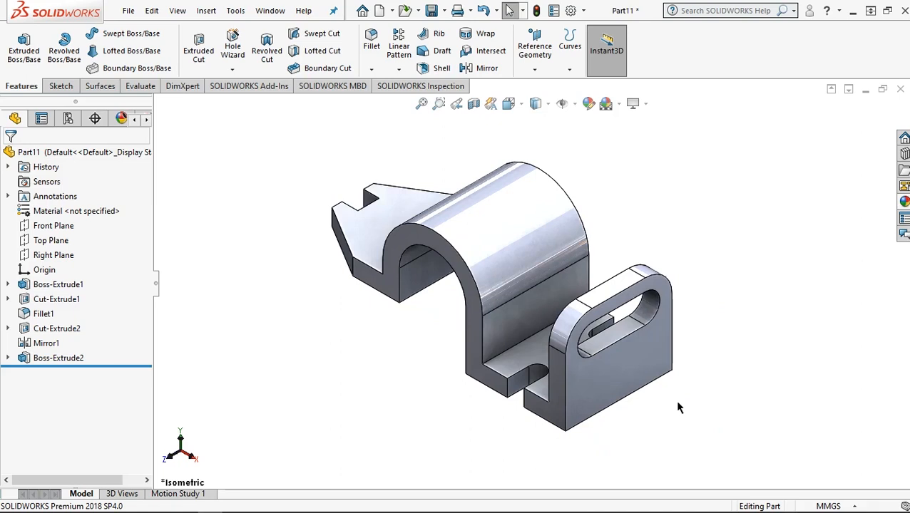
{"action": "left_click", "coordinate": [588, 106]}
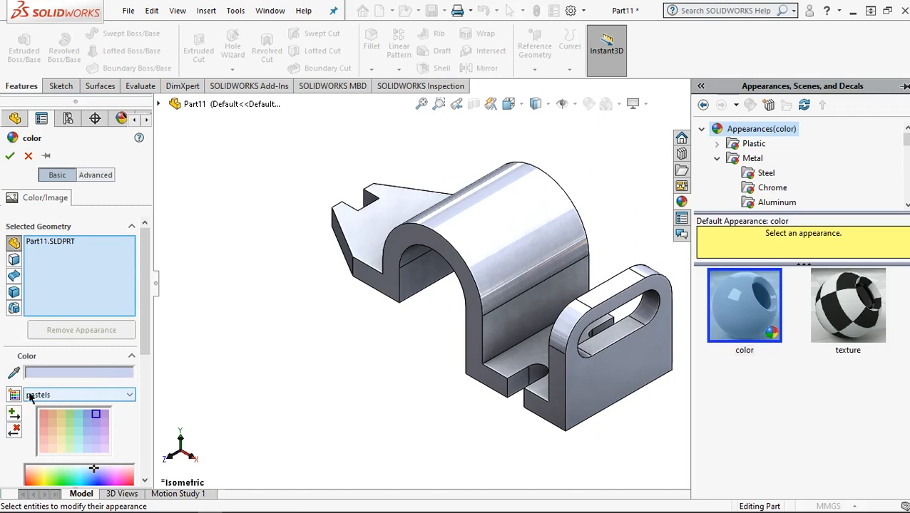
{"action": "left_click", "coordinate": [92, 401]}
{"action": "left_click", "coordinate": [92, 401]}
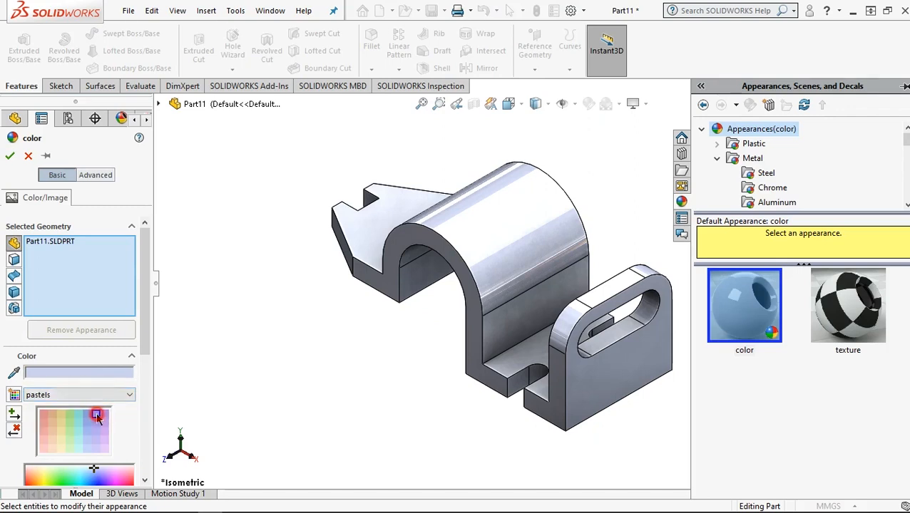
{"action": "left_click", "coordinate": [97, 414]}
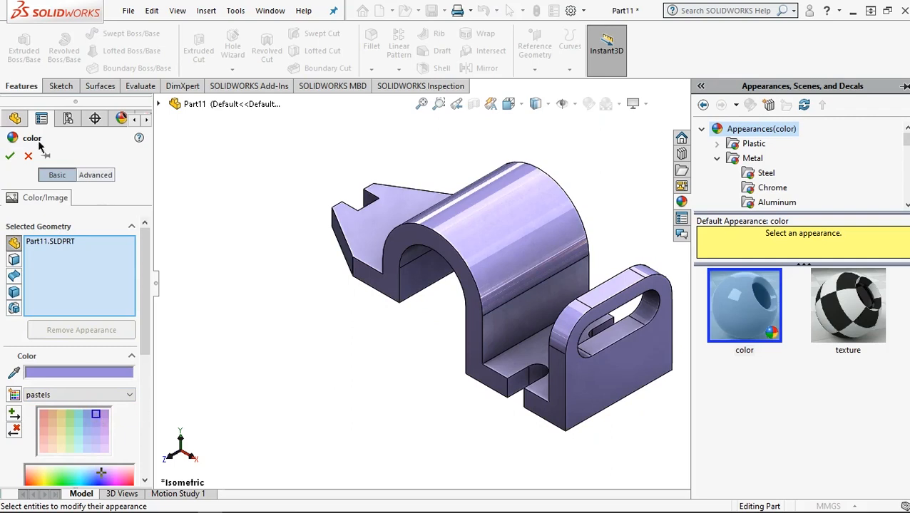
{"action": "left_click", "coordinate": [9, 156]}
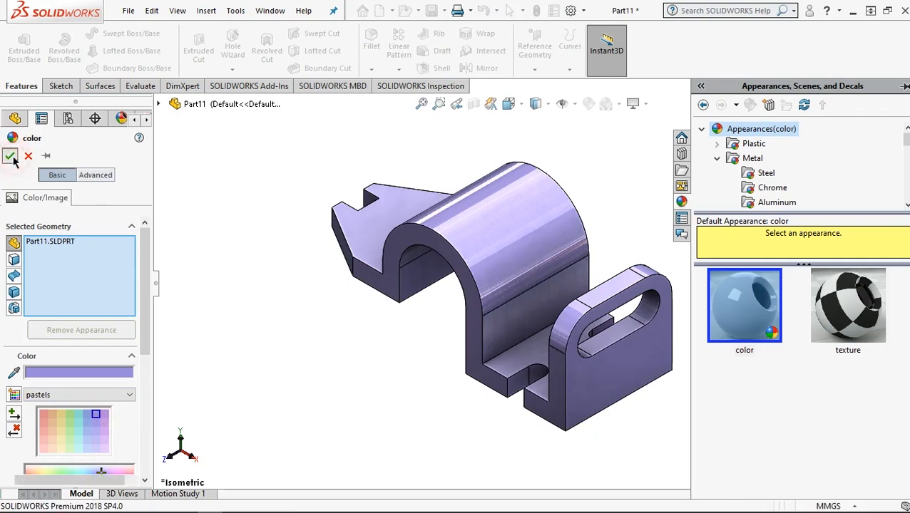
{"action": "left_click", "coordinate": [361, 385]}
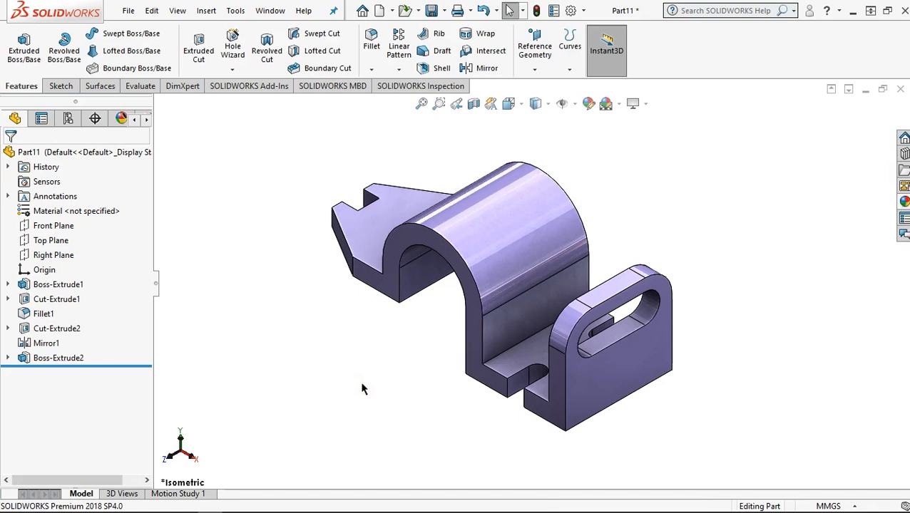
Step: Fillet the outer profile edges on both sides of the tab, arch and base, and the upright flange's inner perimeter edges, with a 3 mm radius
{"action": "left_click", "coordinate": [345, 241]}
{"action": "left_click", "coordinate": [373, 272], "text": "ctrl"}
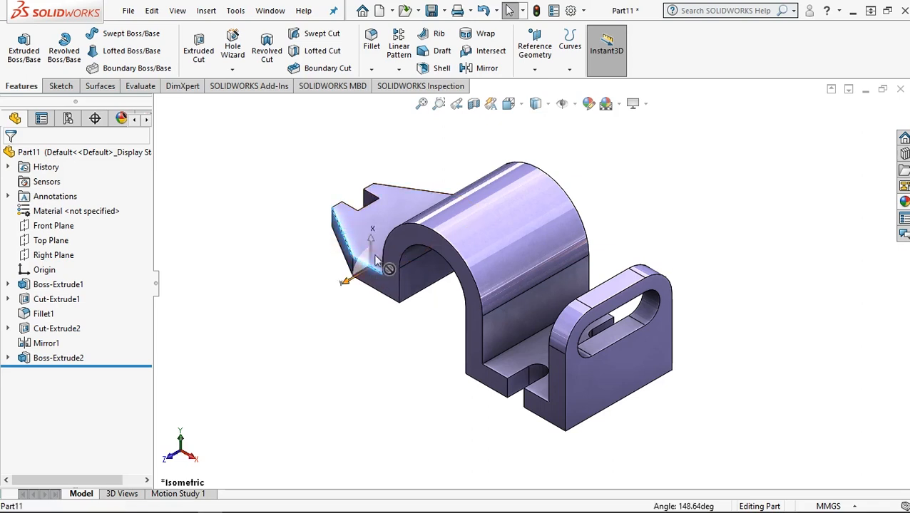
{"action": "left_click", "coordinate": [391, 239]}
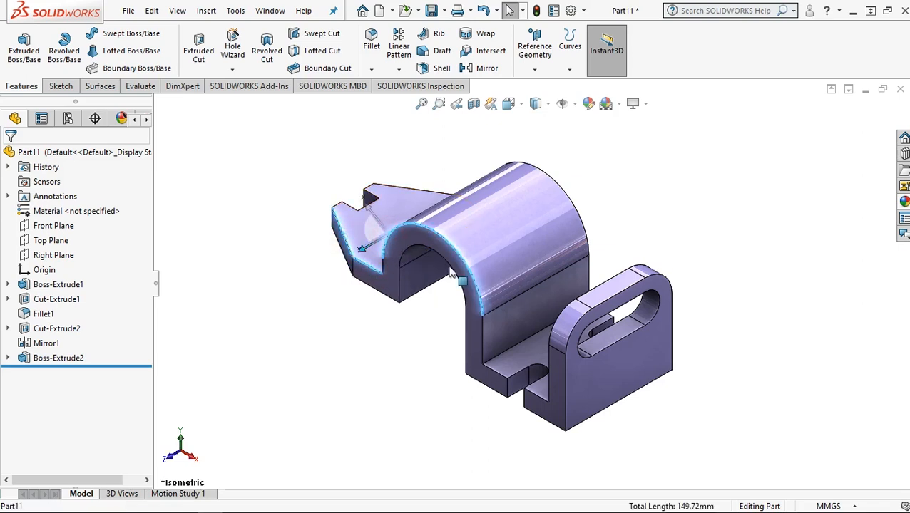
{"action": "left_click", "coordinate": [380, 269], "text": "ctrl"}
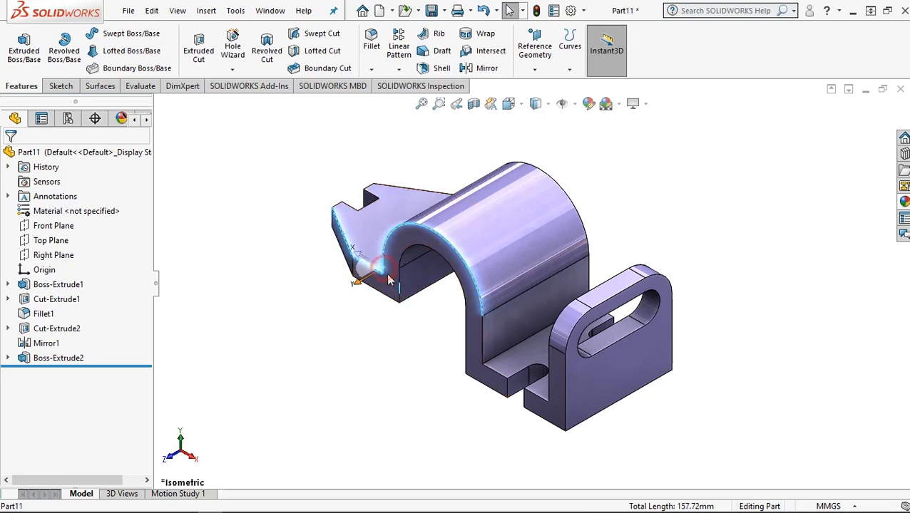
{"action": "left_click", "coordinate": [485, 332], "text": "ctrl"}
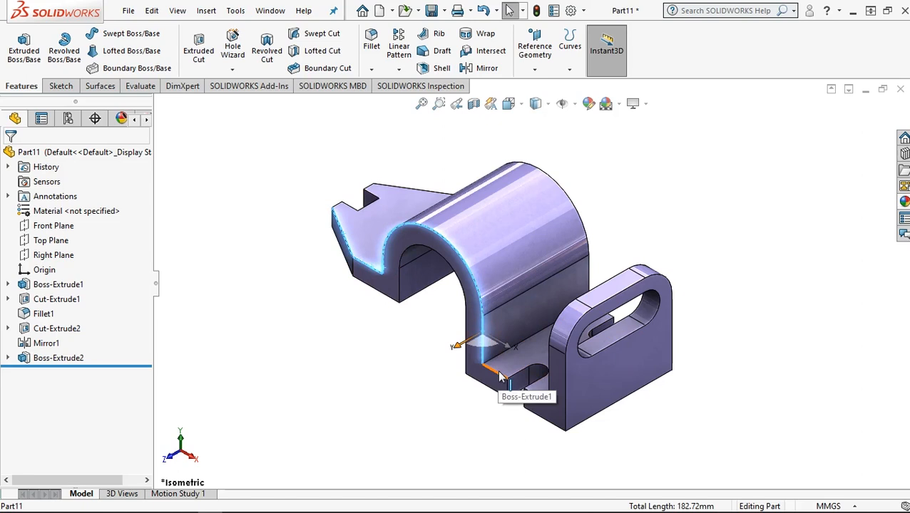
{"action": "left_click", "coordinate": [499, 377], "text": "ctrl"}
{"action": "left_click", "coordinate": [542, 376], "text": "ctrl"}
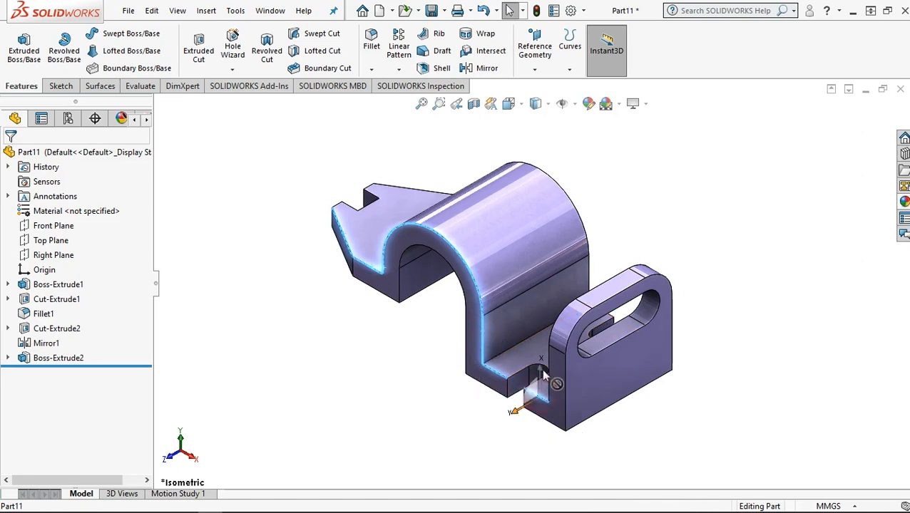
{"action": "left_click", "coordinate": [549, 369], "text": "ctrl"}
{"action": "left_click", "coordinate": [558, 329], "text": "ctrl"}
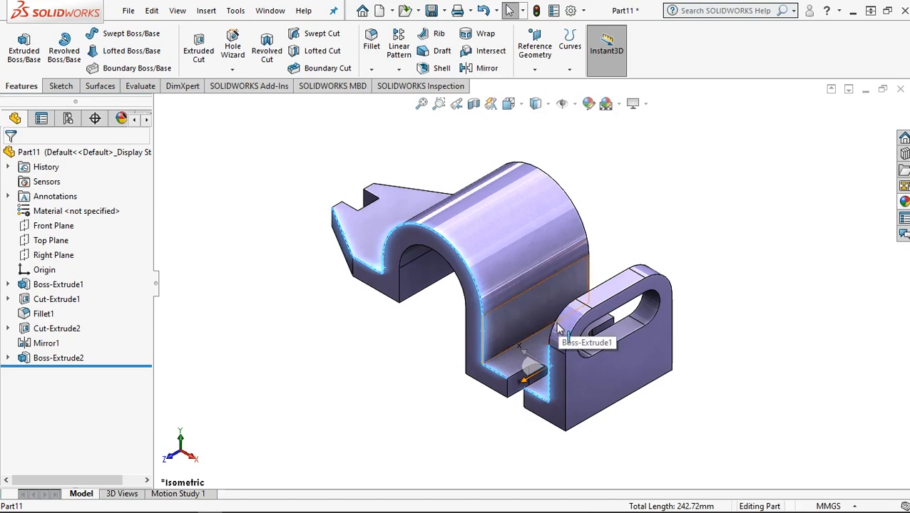
{"action": "left_click", "coordinate": [555, 320], "text": "ctrl"}
{"action": "left_click", "coordinate": [602, 287], "text": "ctrl"}
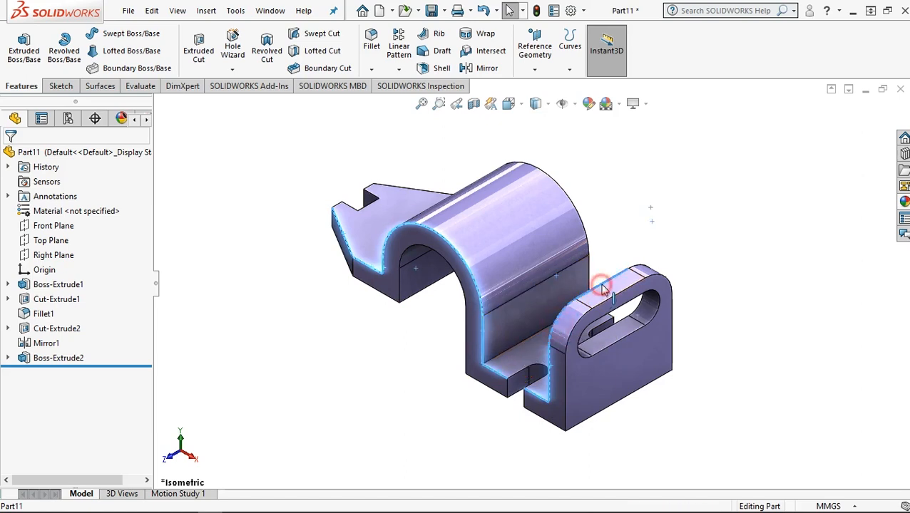
{"action": "middle_click_drag", "start_coordinate": [641, 269], "coordinate": [616, 274], "text": "ctrl"}
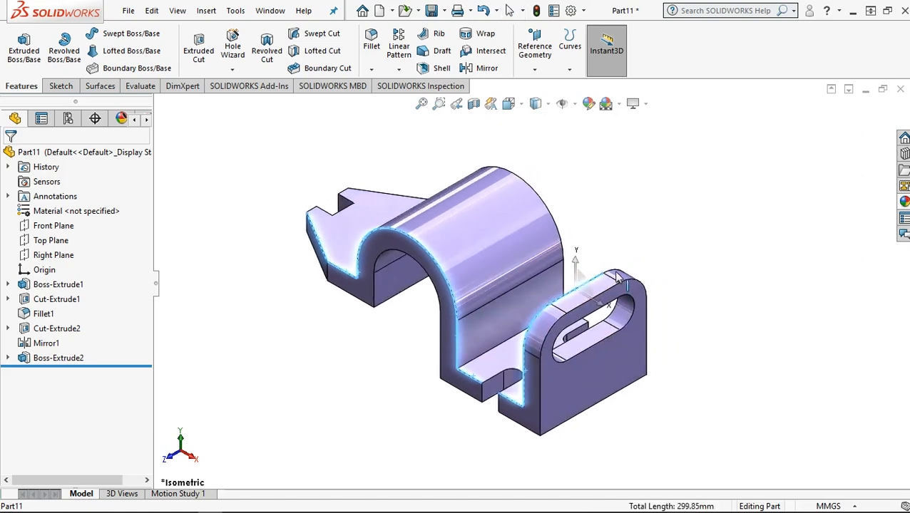
{"action": "left_click", "coordinate": [616, 275], "text": "ctrl"}
{"action": "middle_click_drag", "start_coordinate": [616, 295], "coordinate": [520, 375]}
{"action": "left_click", "coordinate": [457, 393], "text": "ctrl"}
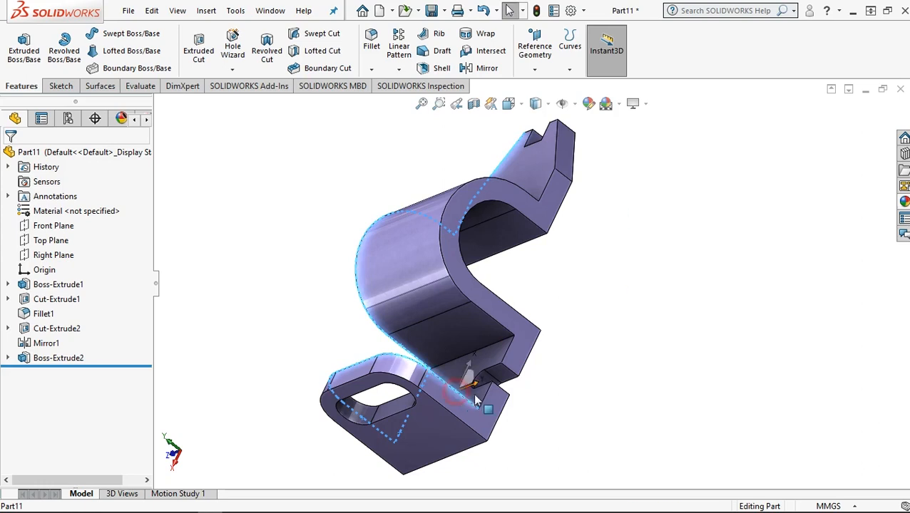
{"action": "left_click", "coordinate": [487, 395], "text": "ctrl"}
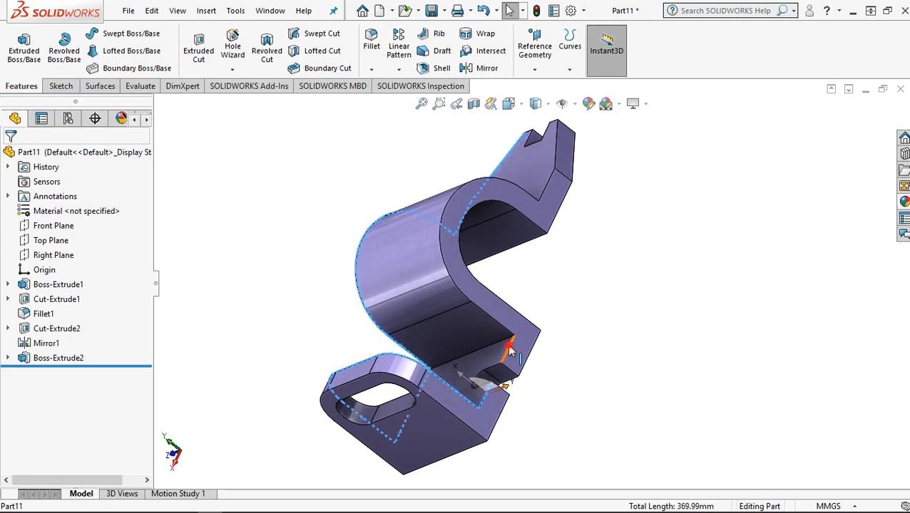
{"action": "left_click", "coordinate": [510, 350], "text": "ctrl"}
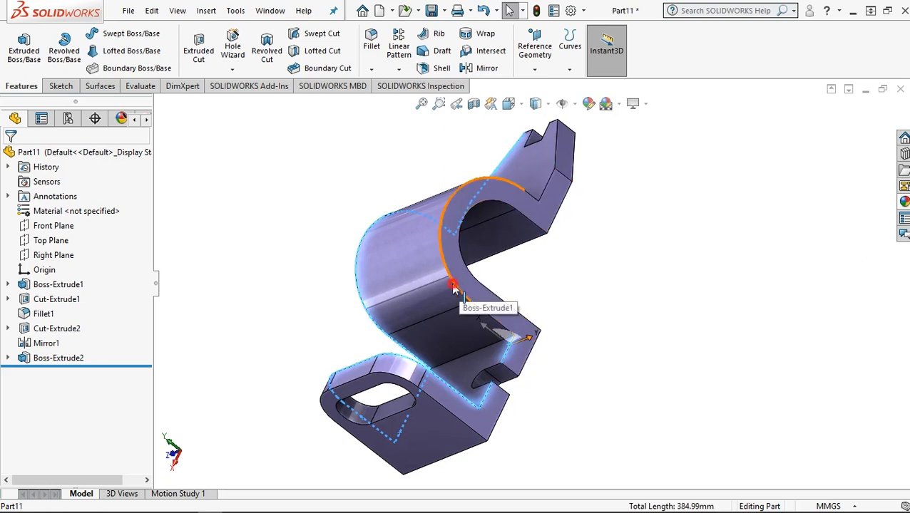
{"action": "left_click", "coordinate": [454, 288], "text": "ctrl"}
{"action": "left_click", "coordinate": [487, 314], "text": "ctrl"}
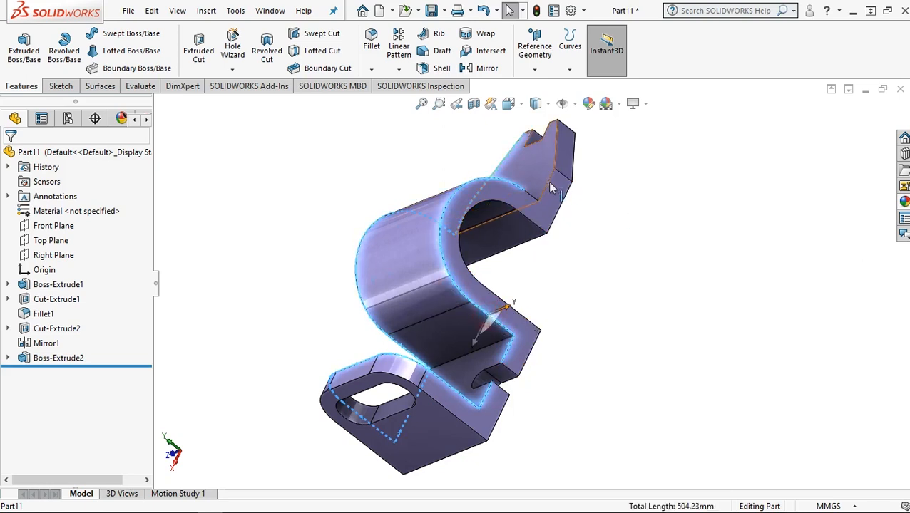
{"action": "left_click", "coordinate": [557, 160], "text": "ctrl"}
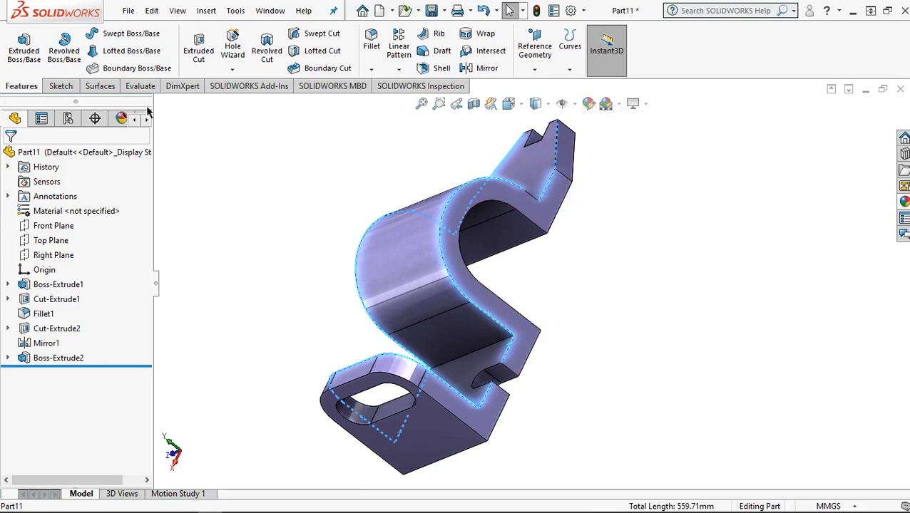
{"action": "left_click", "coordinate": [371, 41]}
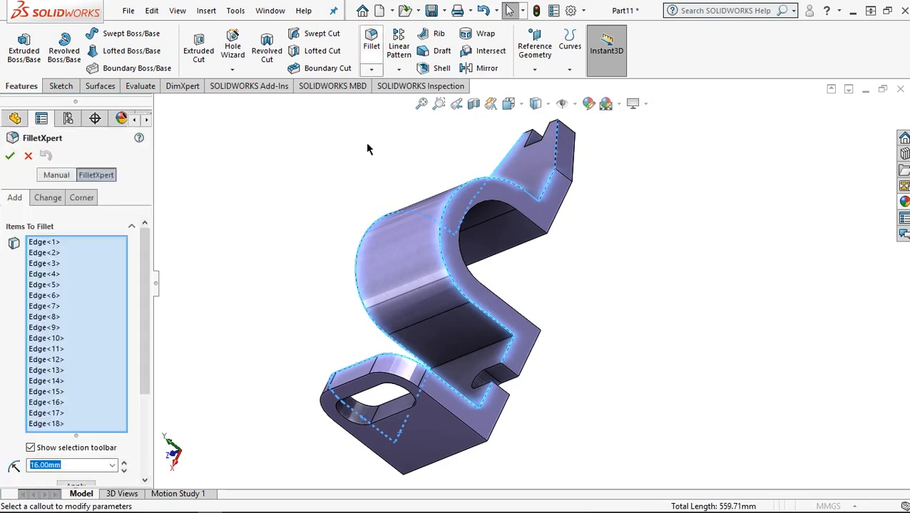
{"action": "left_click", "coordinate": [144, 314]}
{"action": "scroll", "coordinate": [147, 364], "scroll_direction": "down", "scroll_amount": 3}
{"action": "double_click", "coordinate": [63, 380]}
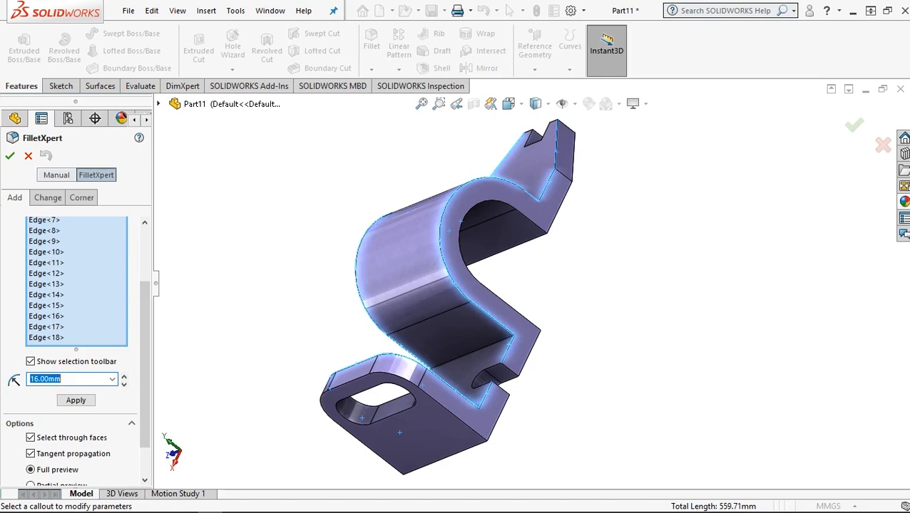
{"action": "type", "text": "3"}
{"action": "key", "text": "Return"}
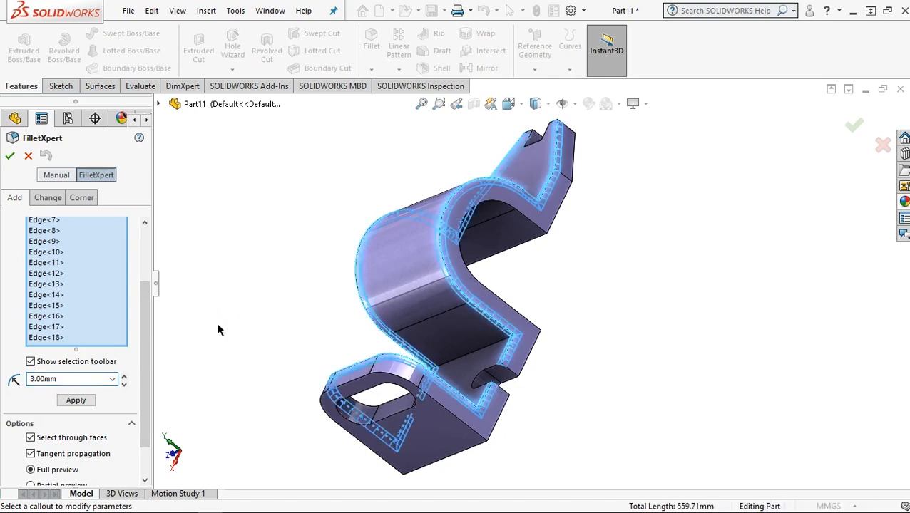
{"action": "left_click", "coordinate": [11, 155]}
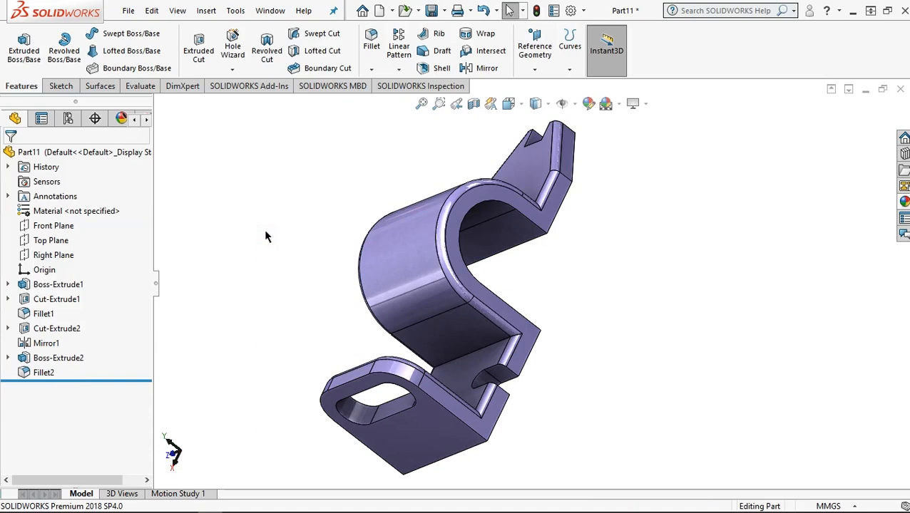
{"action": "key", "text": "ctrl+7"}
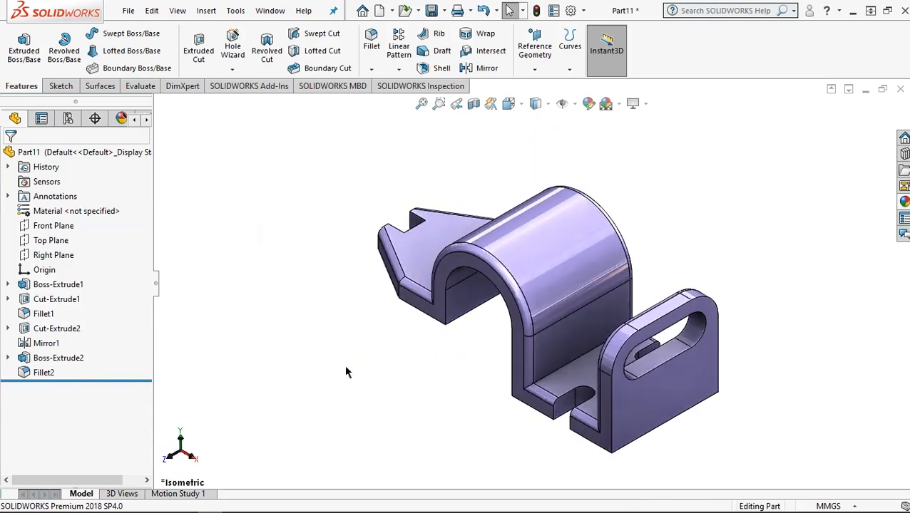
{"action": "mouse_move", "coordinate": [304, 415]}
{"action": "middle_mouse_down"}
{"action": "mouse_move", "coordinate": [337, 400]}
{"action": "mouse_move", "coordinate": [619, 430]}
{"action": "mouse_move", "coordinate": [712, 424]}
{"action": "mouse_move", "coordinate": [678, 420]}
{"action": "mouse_move", "coordinate": [718, 426]}
{"action": "middle_mouse_up"}
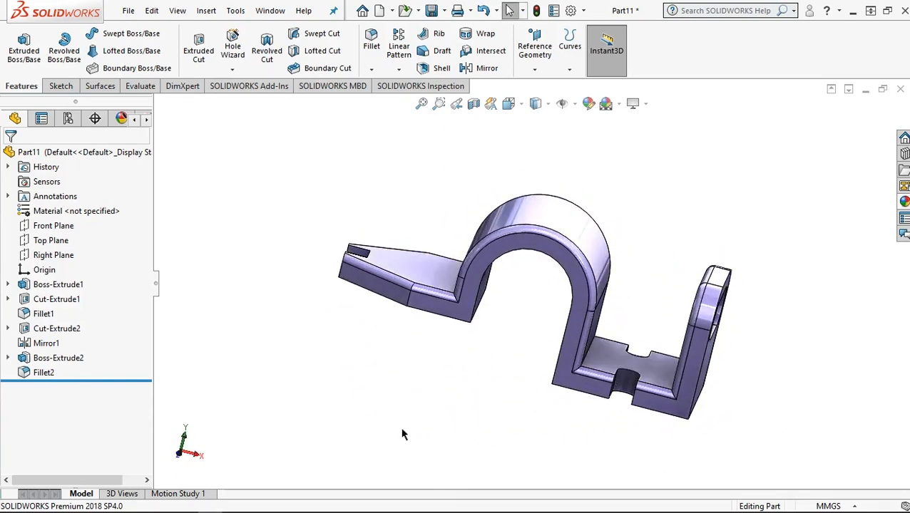
{"action": "middle_click_drag", "start_coordinate": [363, 434], "coordinate": [664, 438]}
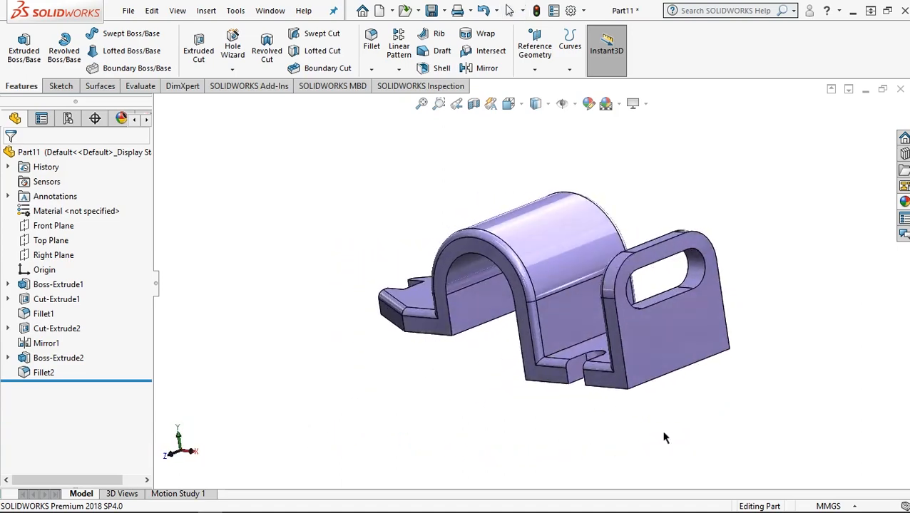
{"action": "key", "text": "ctrl+7"}
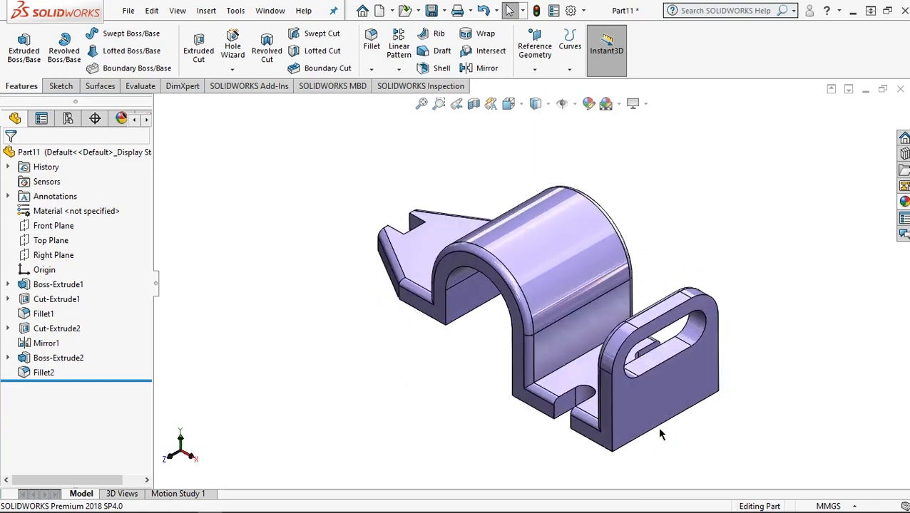